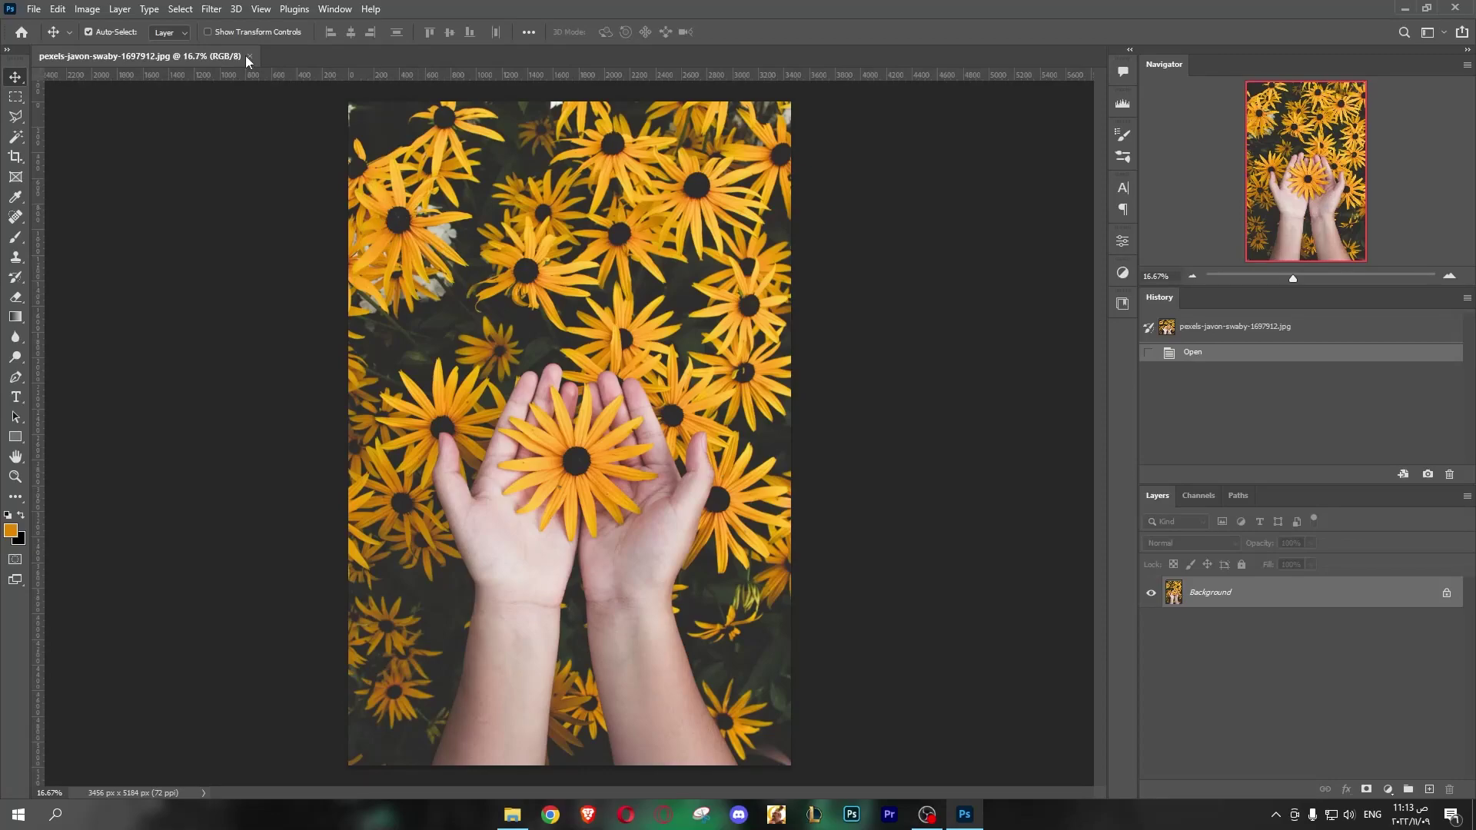
Start a Color Range selection and sample a yellow petal colour.
left_click(180, 8)
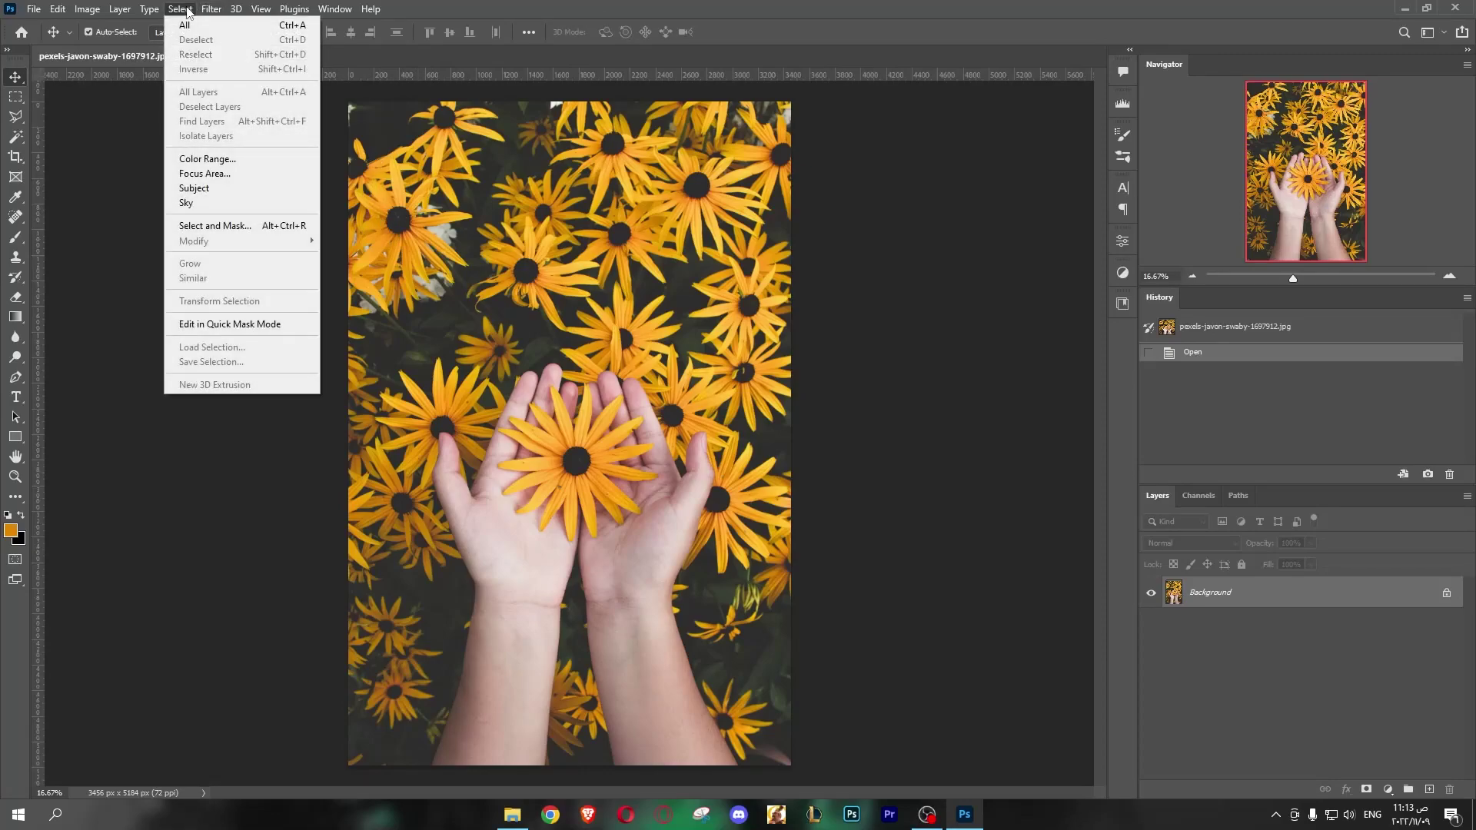
left_click(261, 165)
left_click_drag(909, 201, 880, 230)
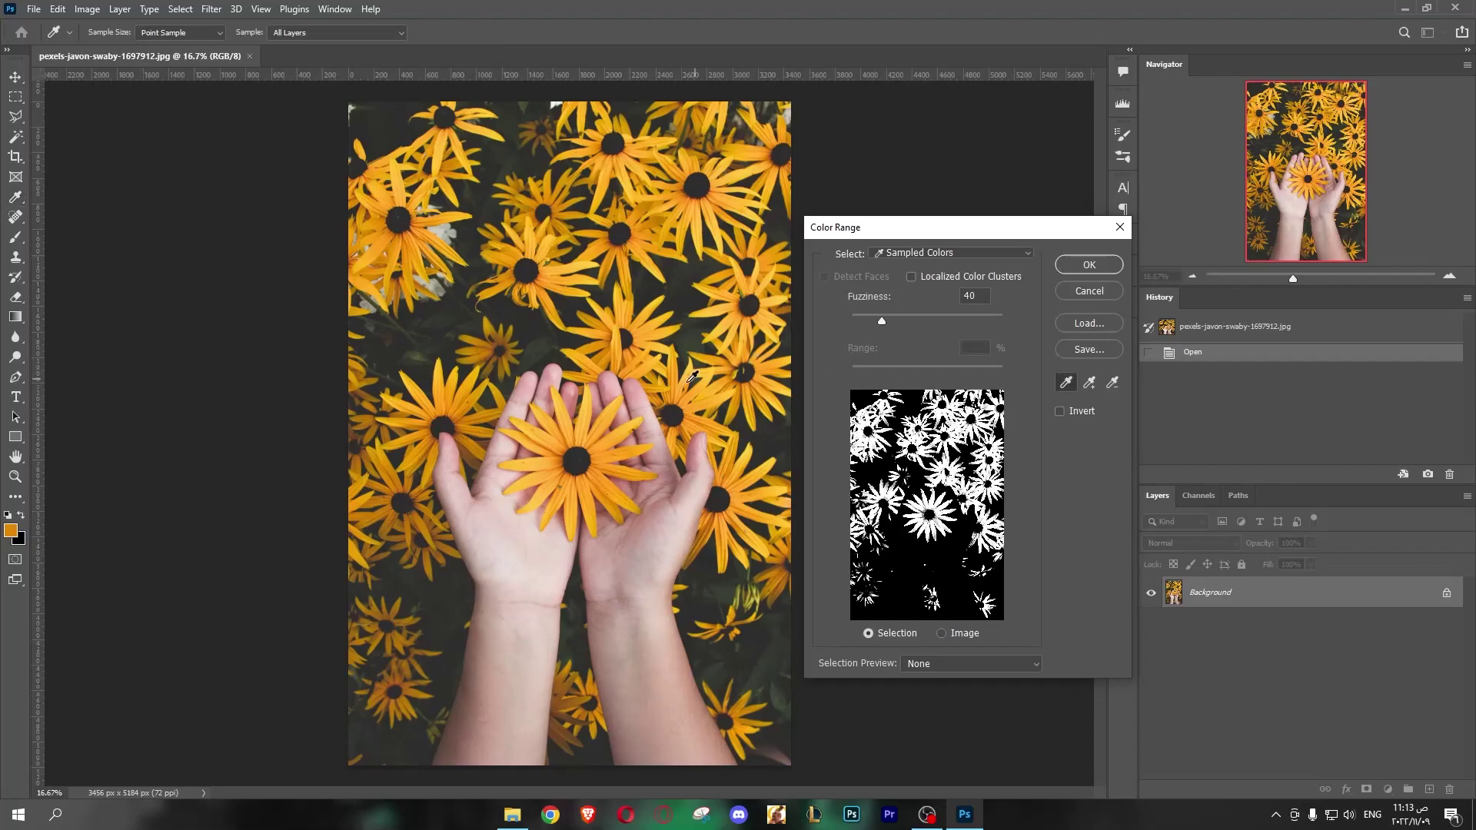
left_click(613, 417)
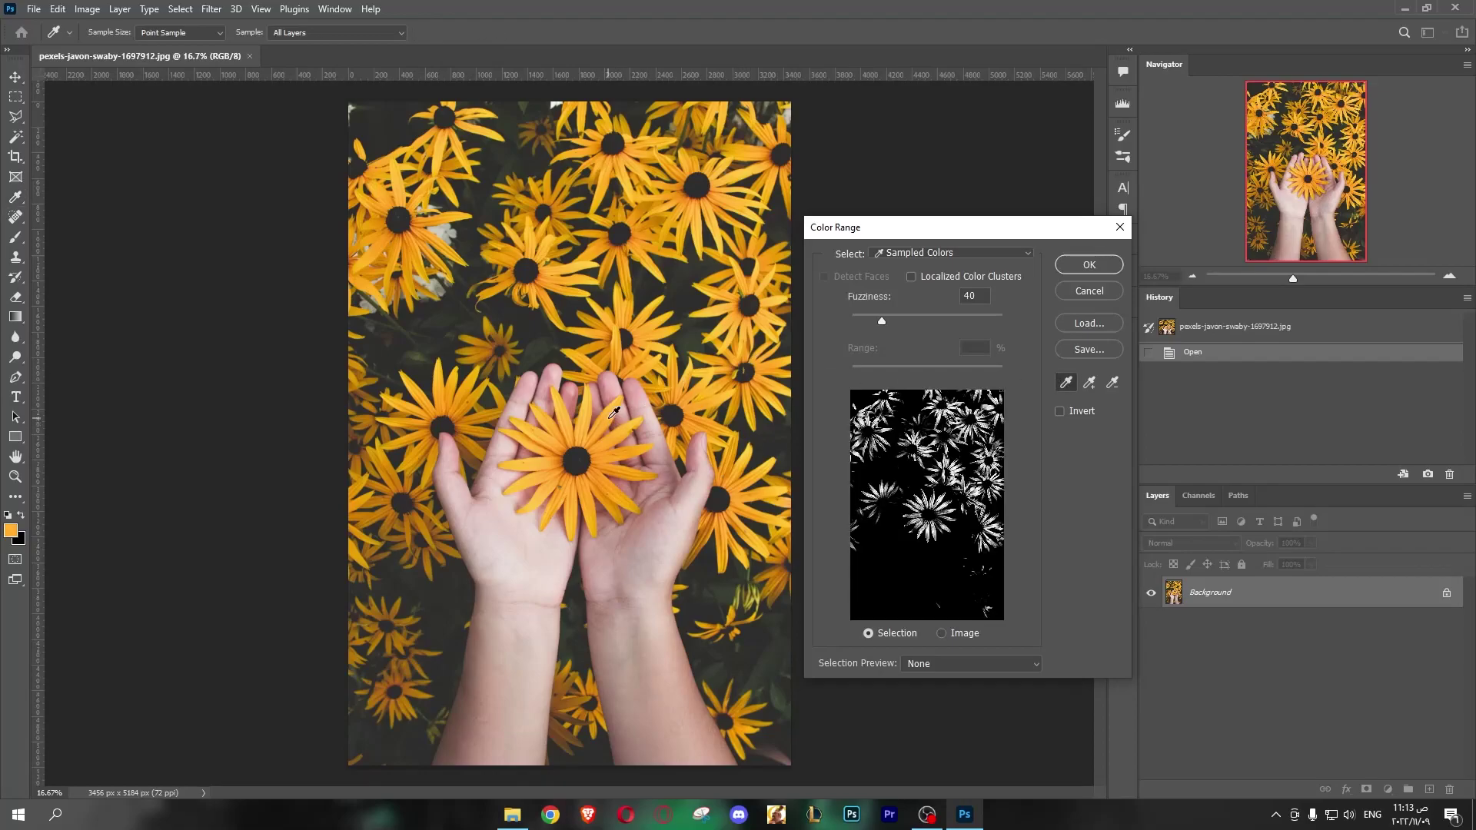
left_click(588, 423)
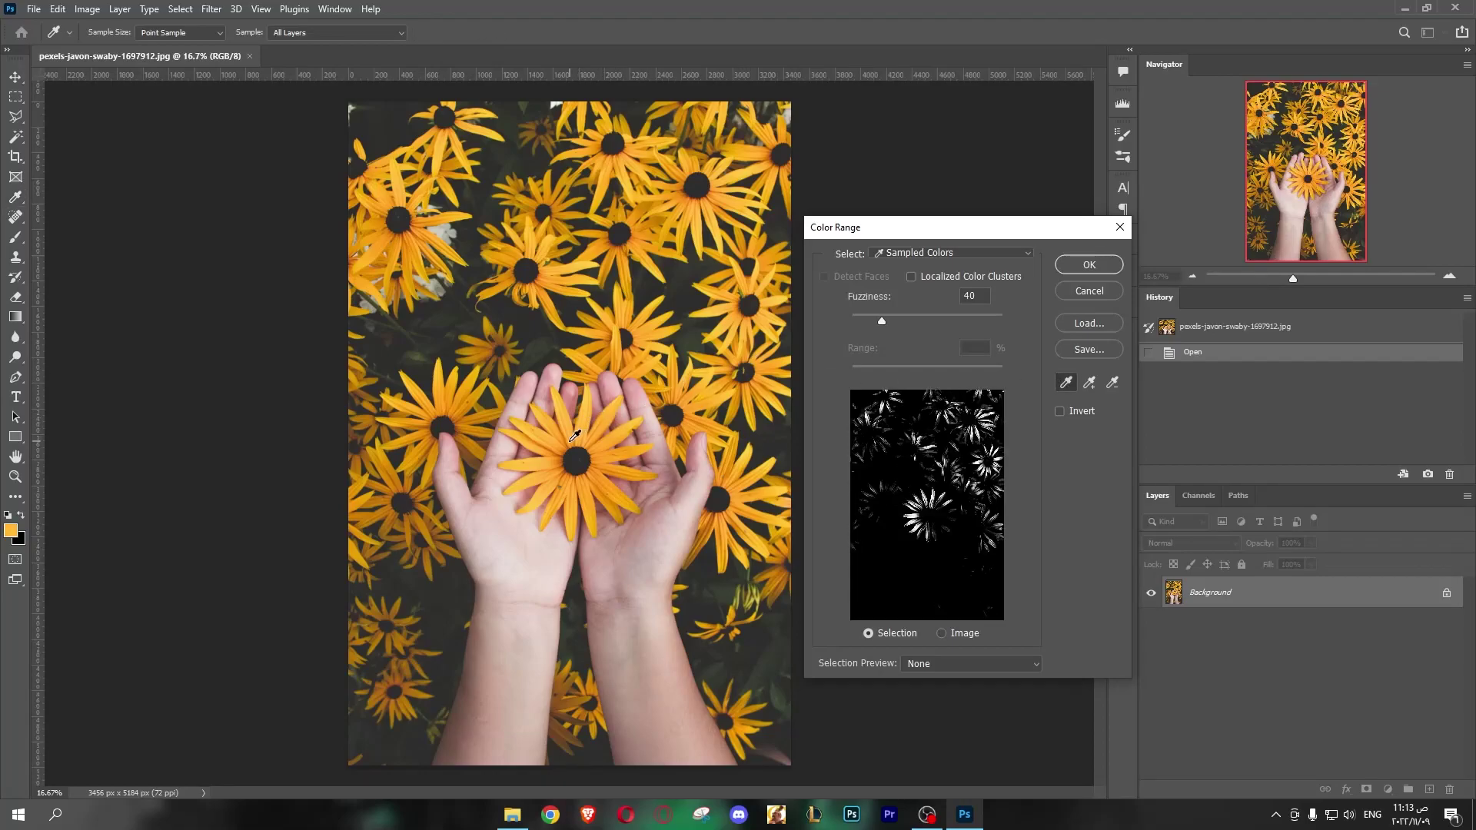
left_click(577, 421)
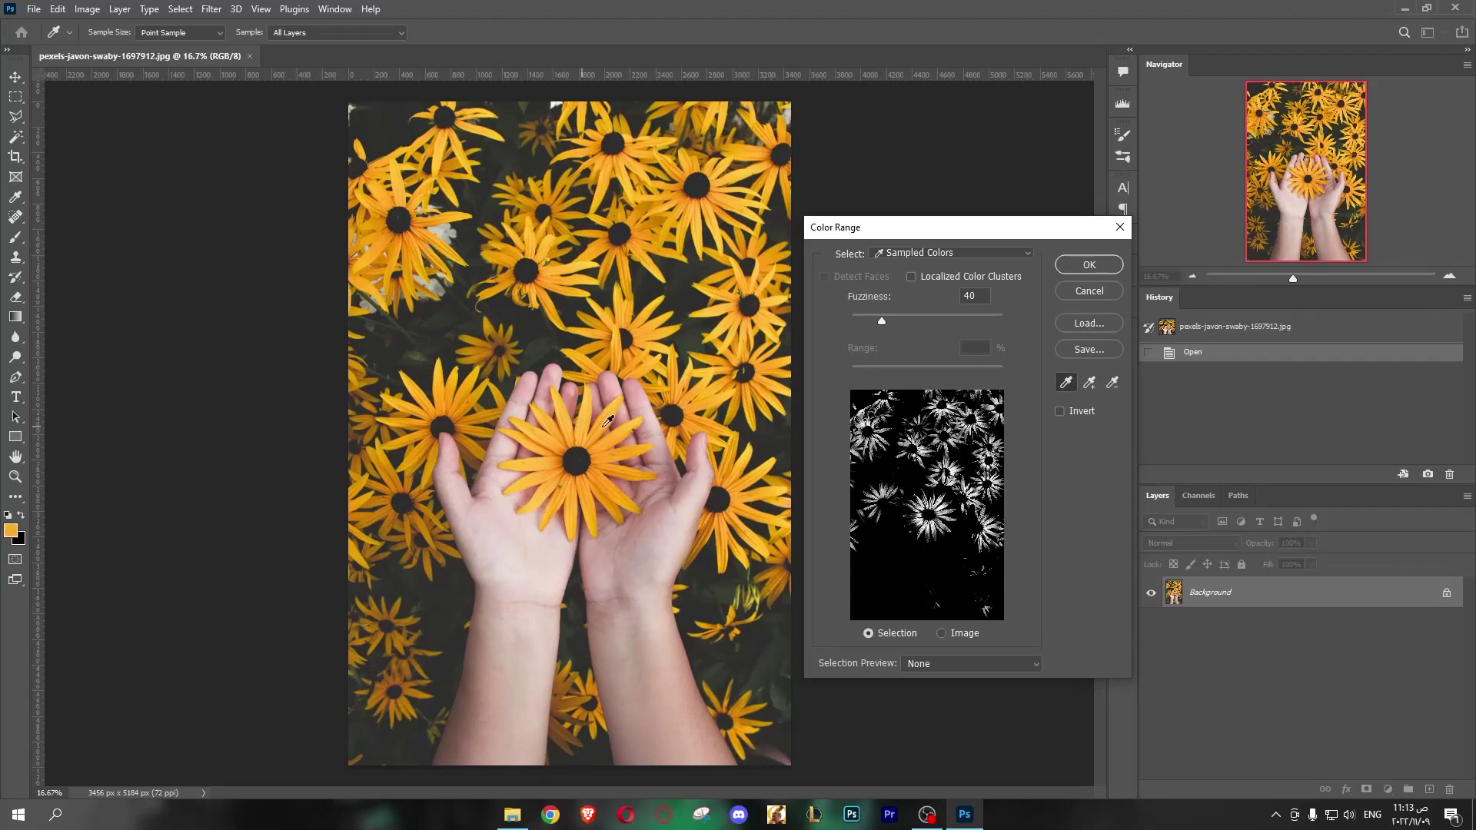
Add more petal shades to the Color Range sample and confirm the selection.
left_click(1092, 384)
left_click(607, 444)
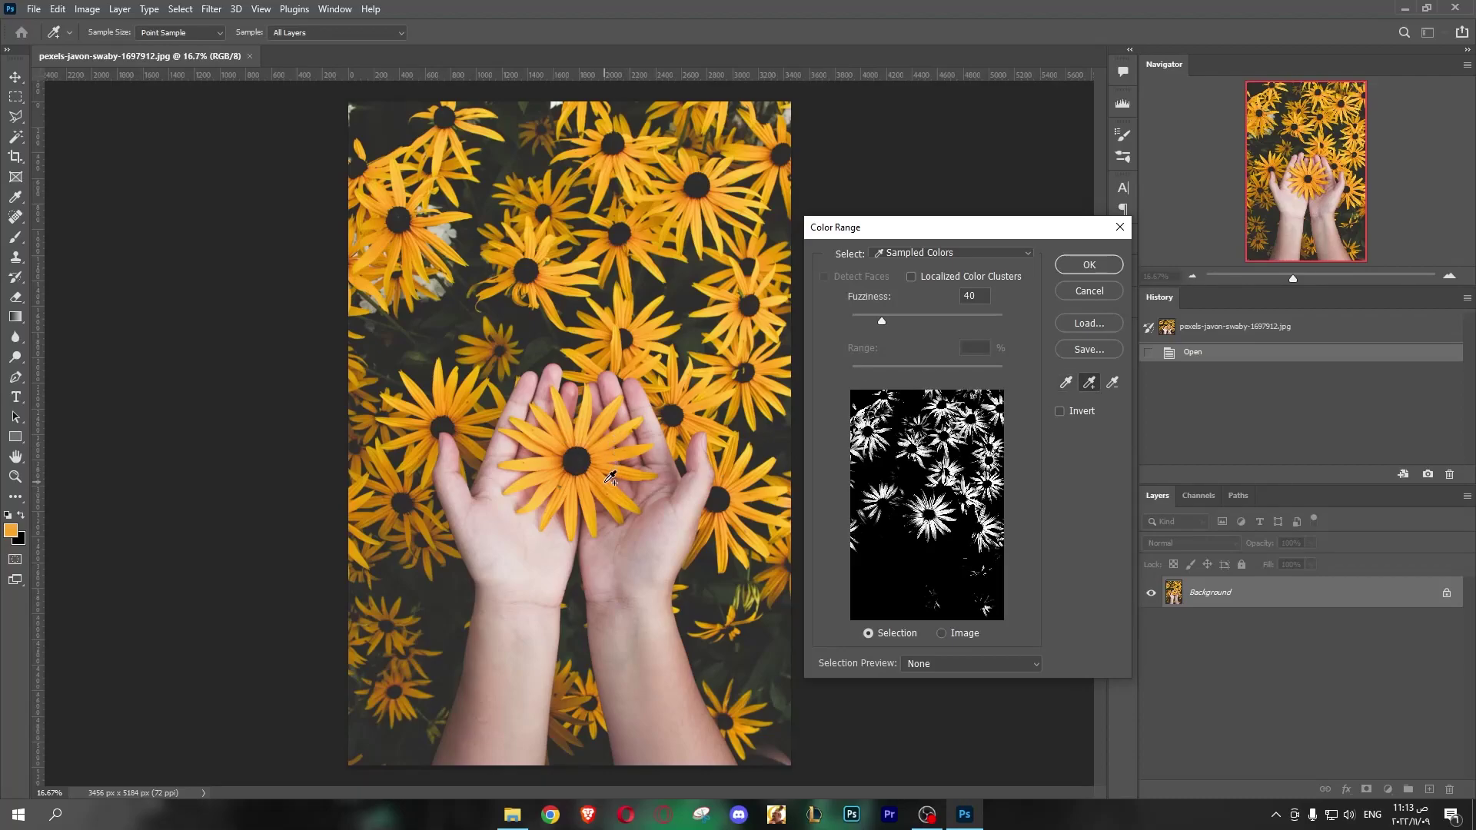
left_click(609, 478)
left_click(550, 477)
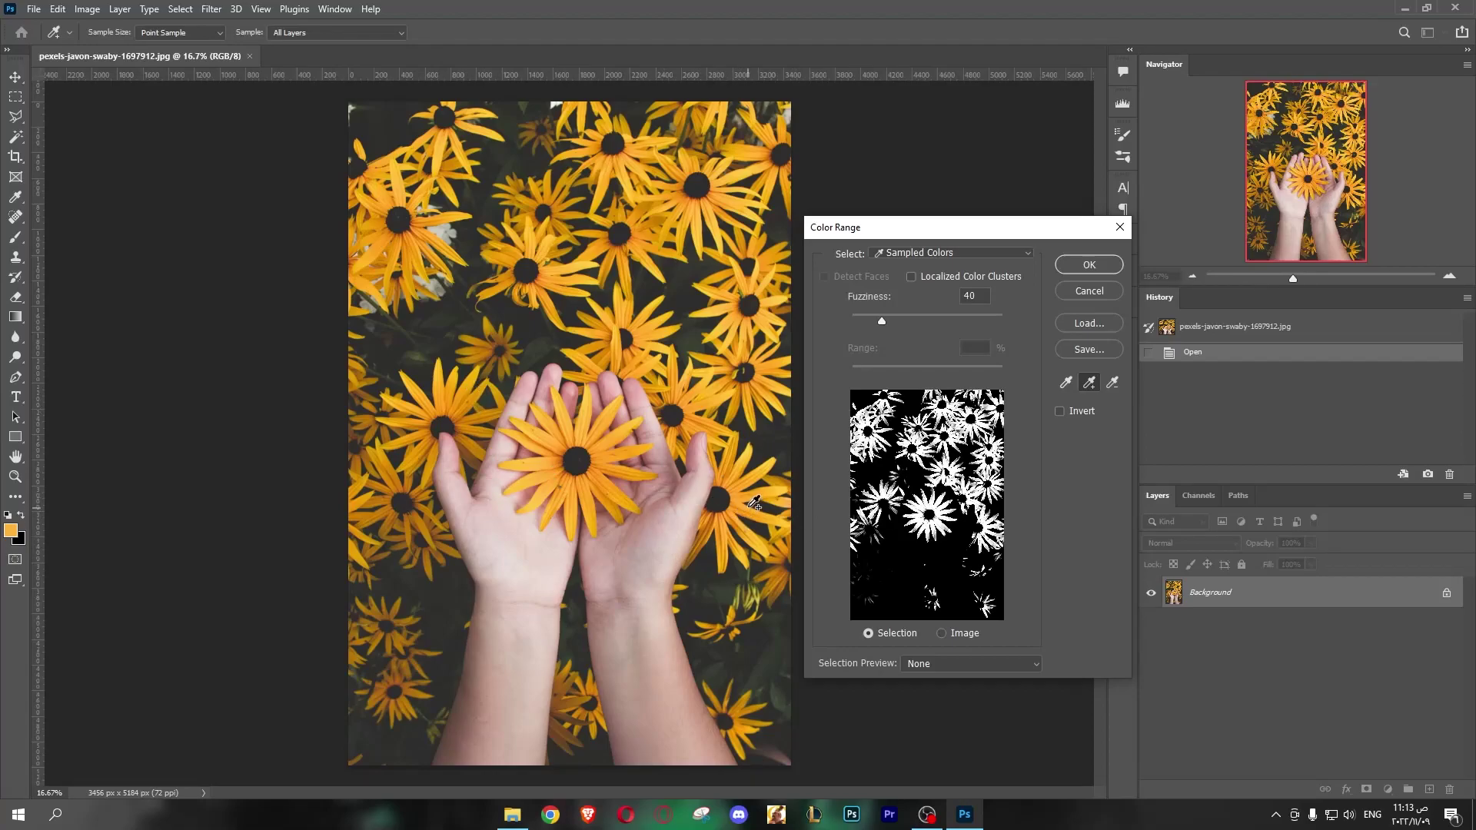
left_click(705, 542)
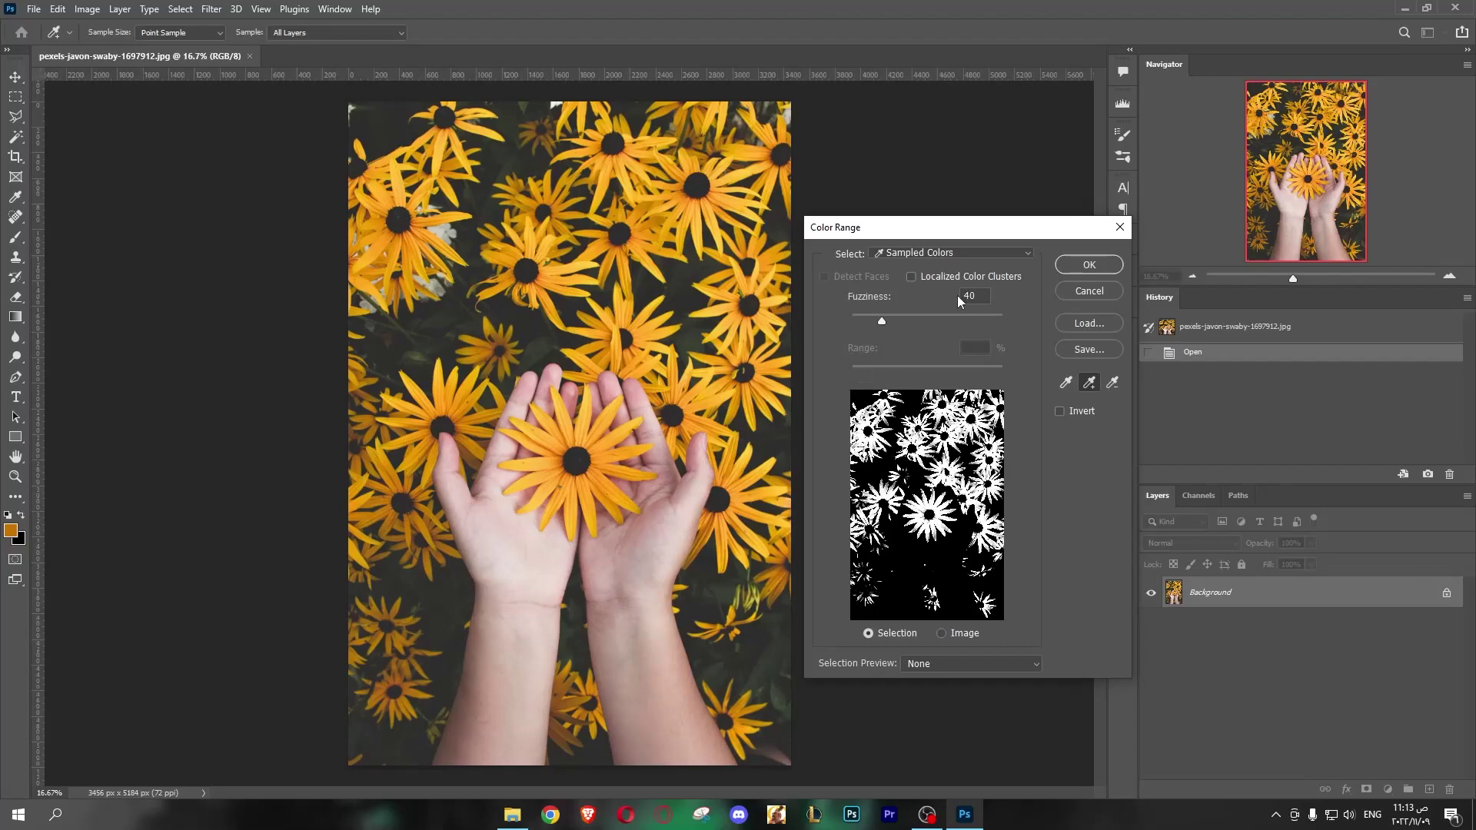
left_click(1073, 263)
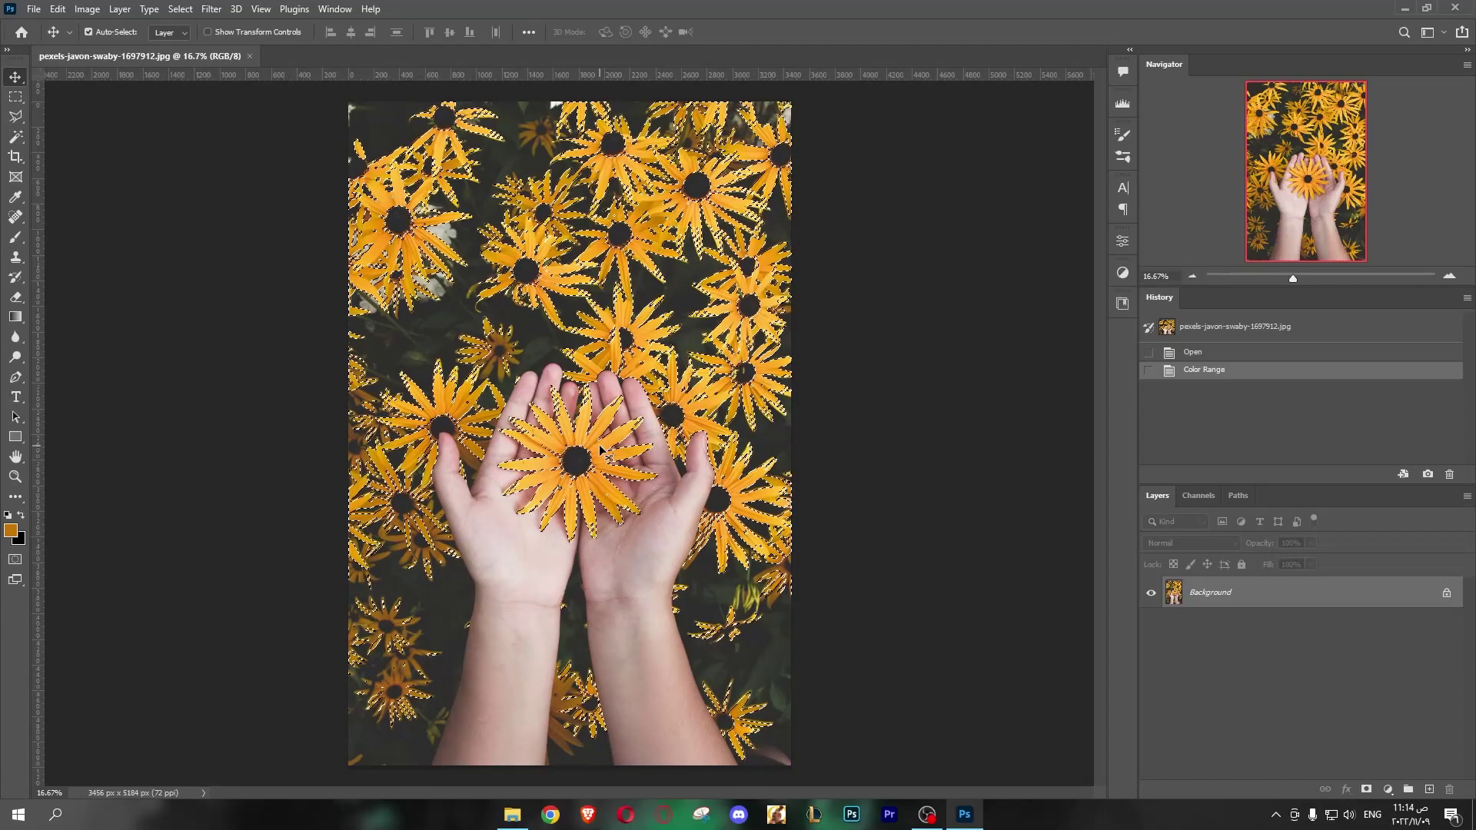
Copy the selected petals onto a new Layer 1 and check the cutout.
key("ctrl+j")
key("ctrl")
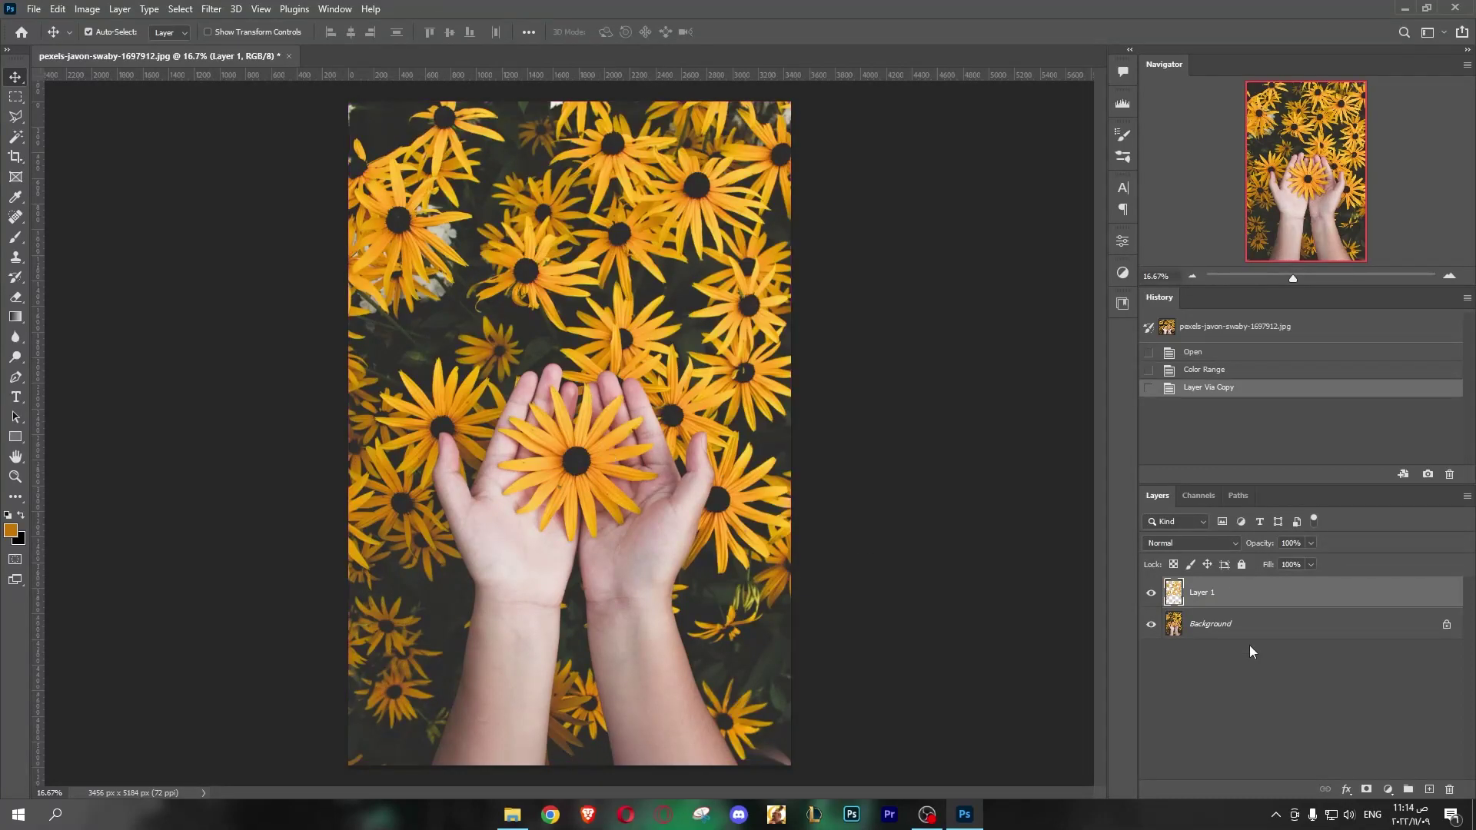
left_click(1151, 624)
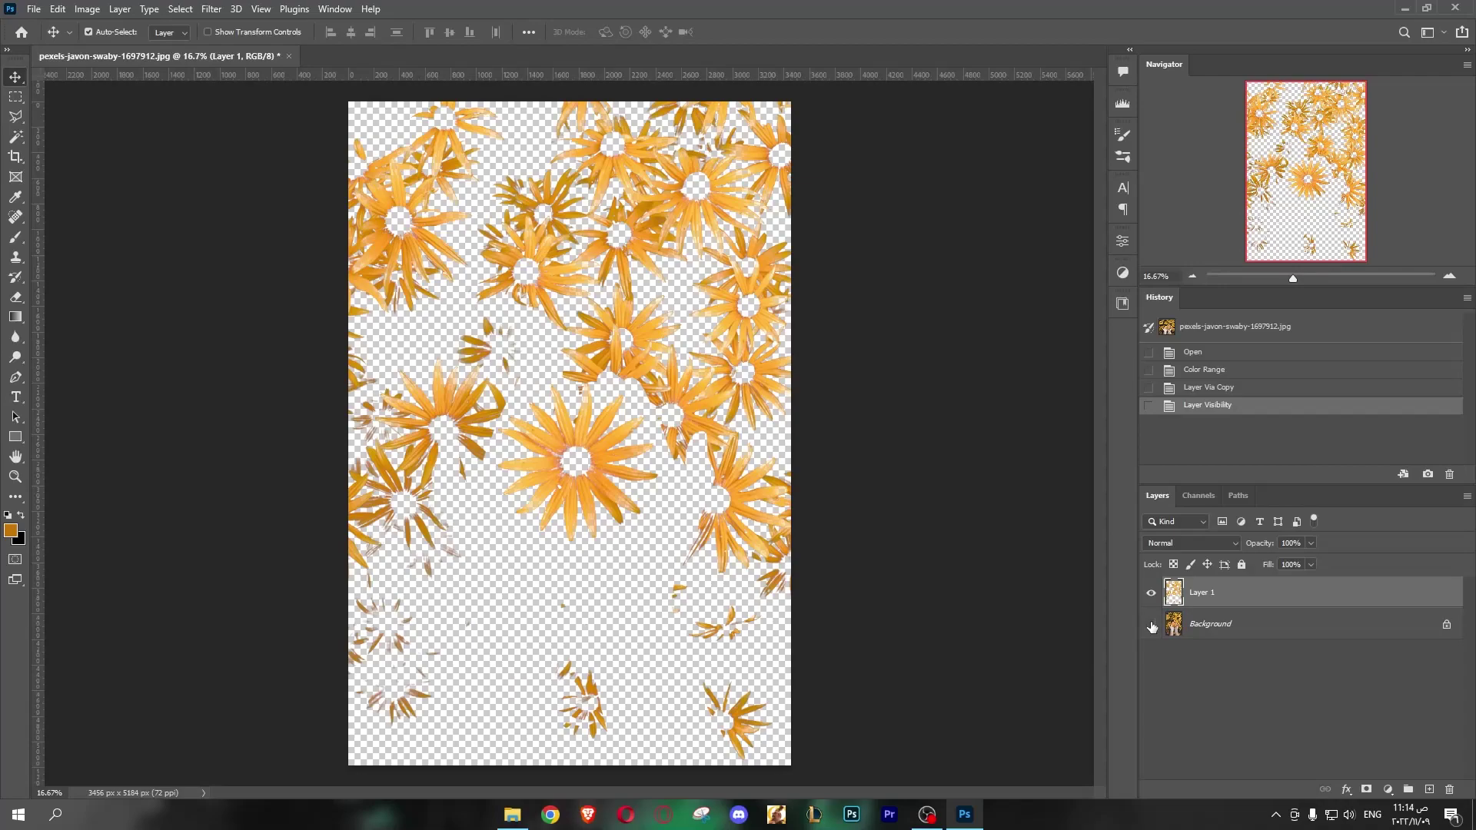
left_click(1151, 624)
left_click(1151, 592)
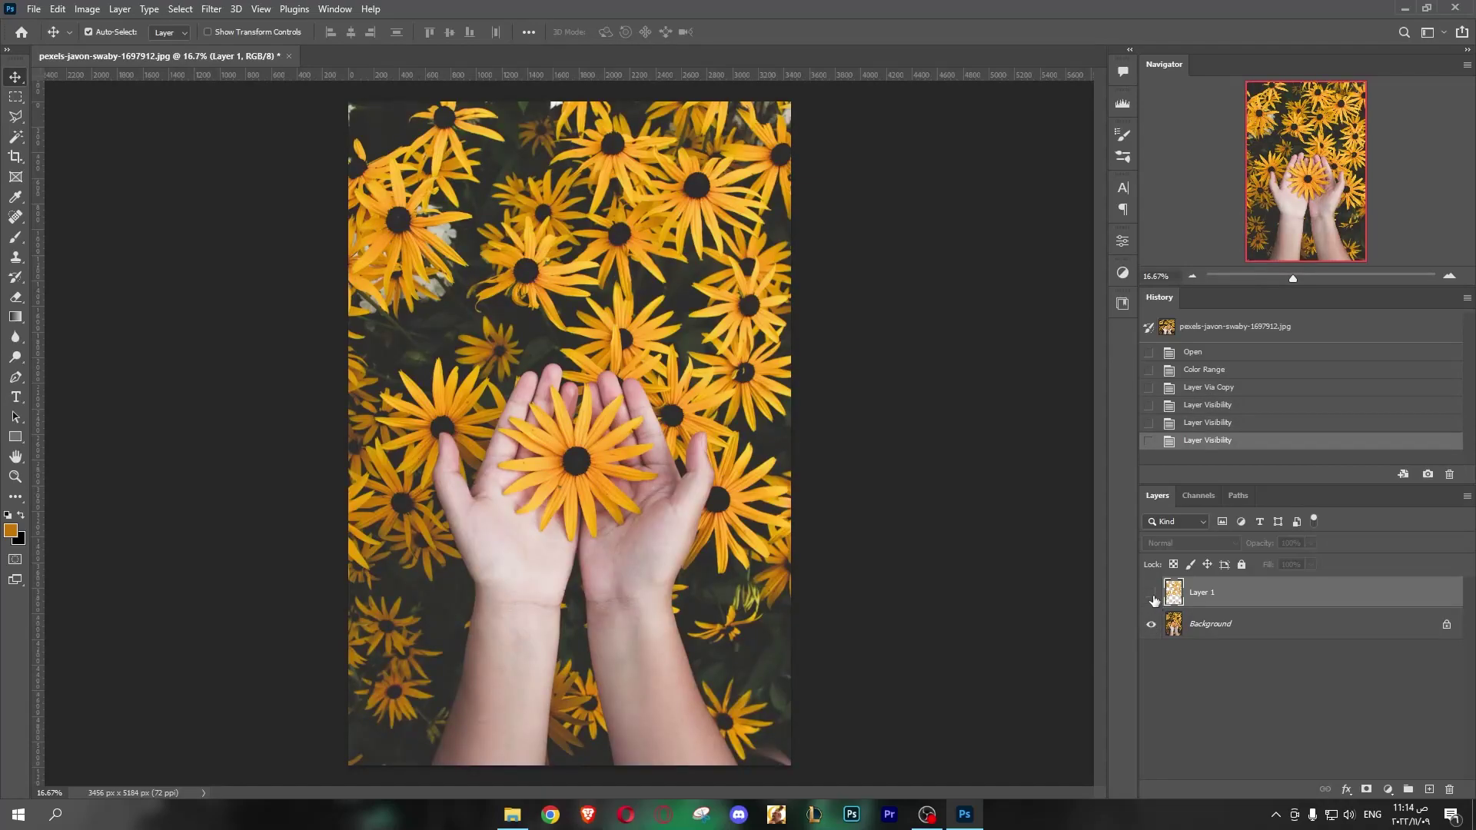
left_click(1213, 623)
left_click(1222, 595)
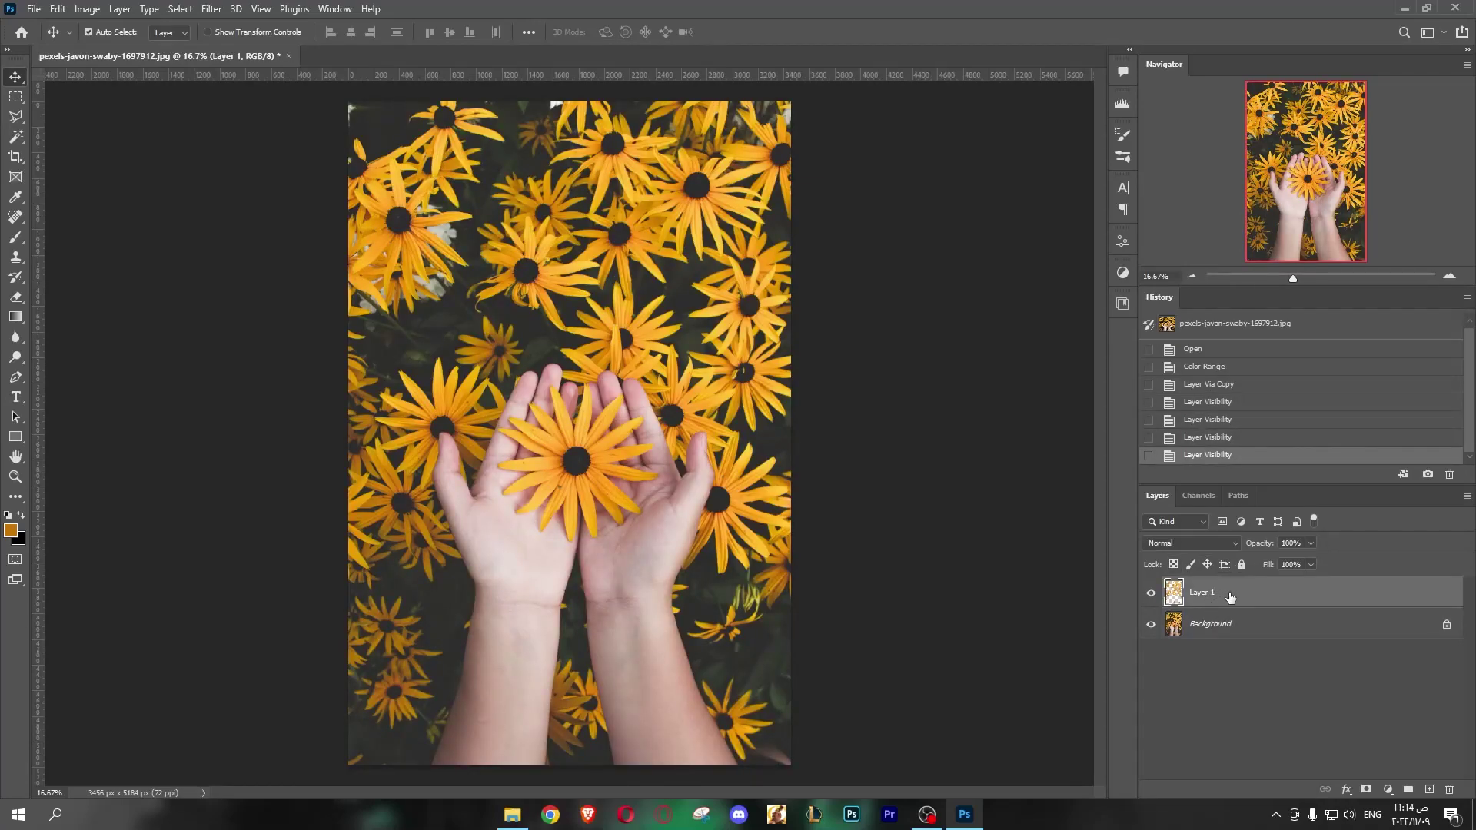
Convert the petal Layer 1 into a smart object.
right_click(1230, 598)
left_click(1216, 589)
right_click(1257, 589)
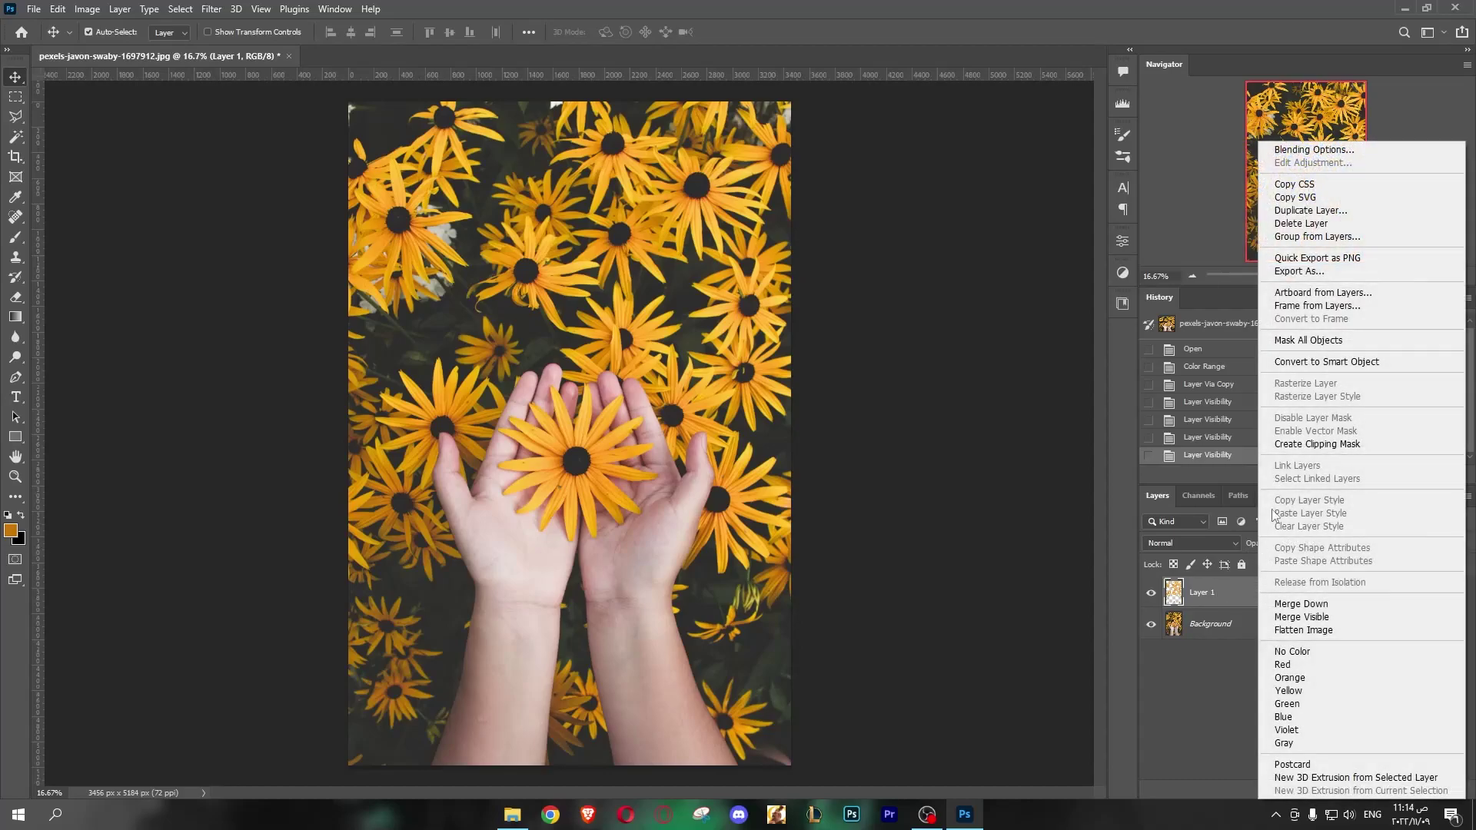
left_click(1304, 362)
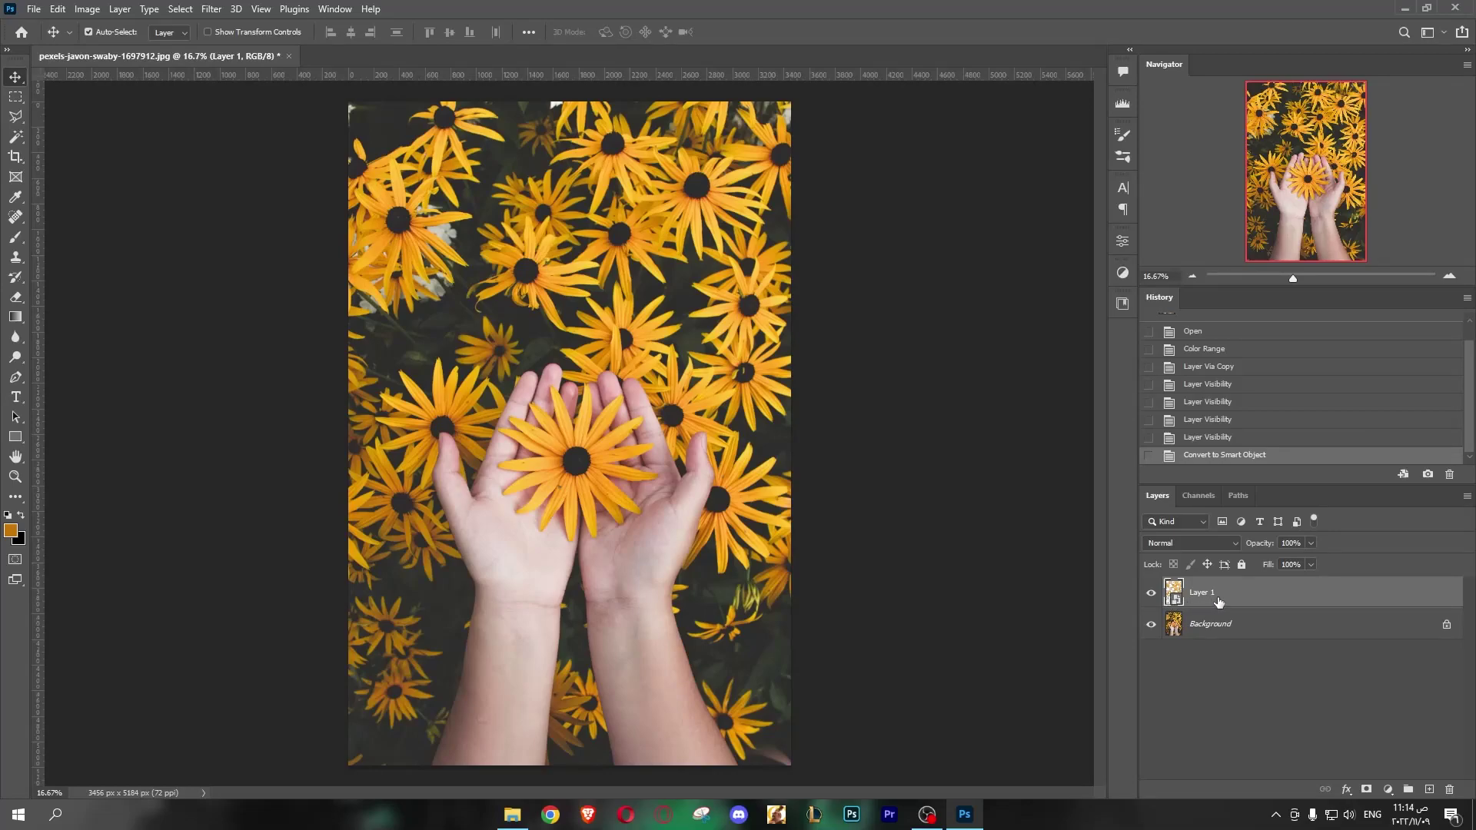
Duplicate the petal smart object as Layer 1 copy.
key("ctrl+j")
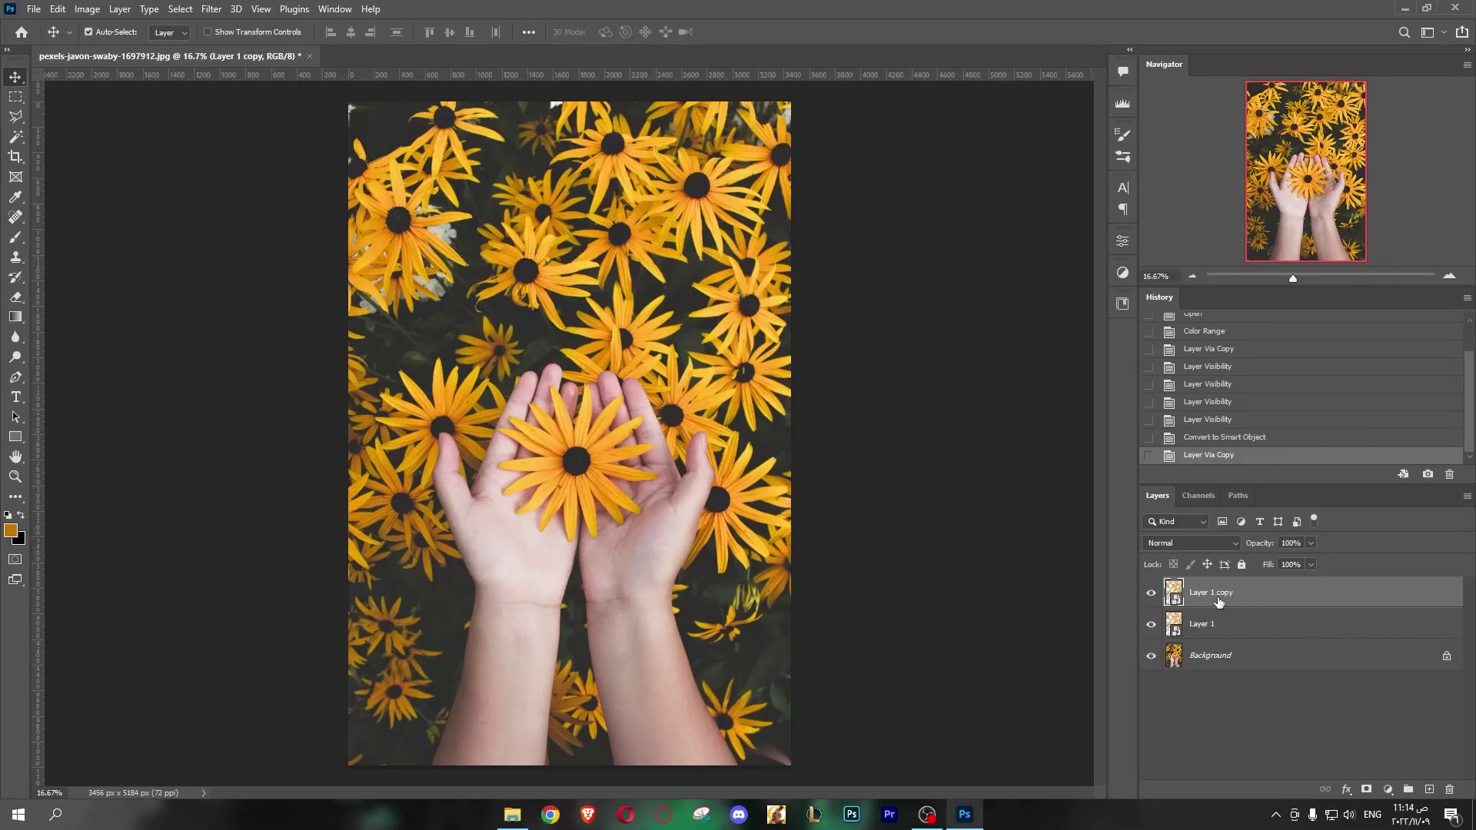
left_click(1230, 626, "shift")
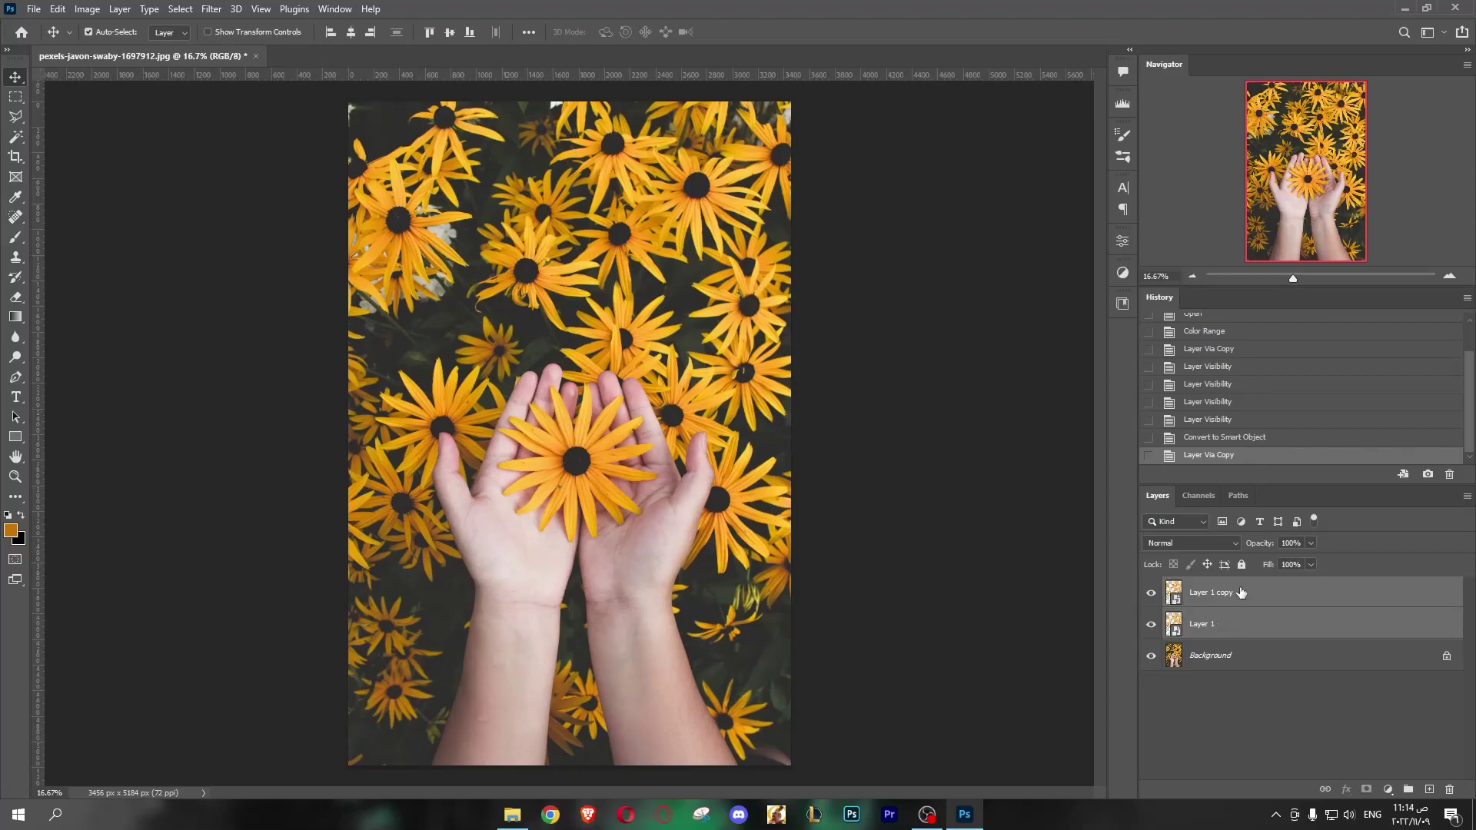
left_click(1252, 606)
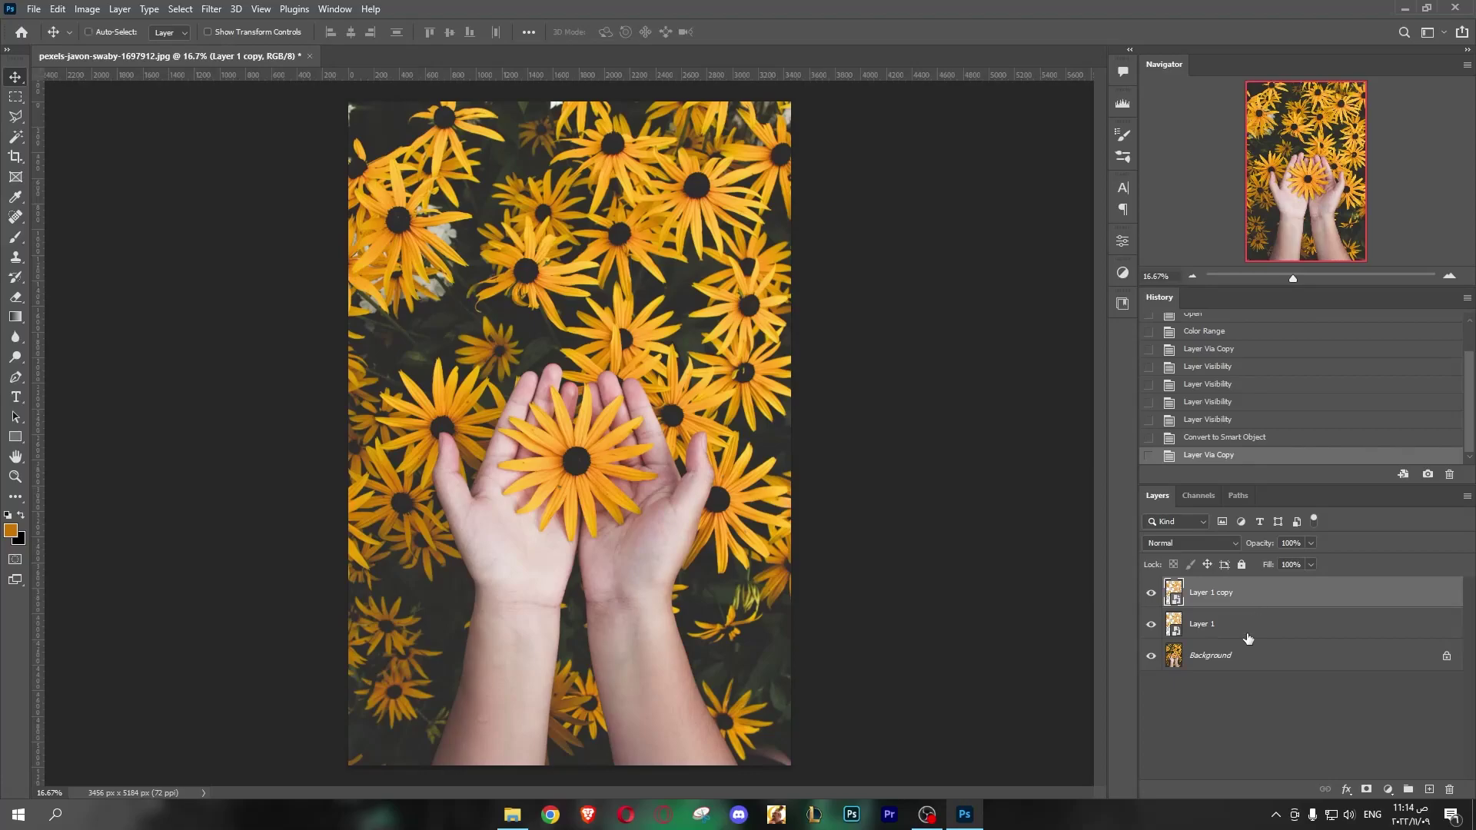
left_click(1248, 638, "ctrl")
left_click(1252, 607)
key("ctrl+j")
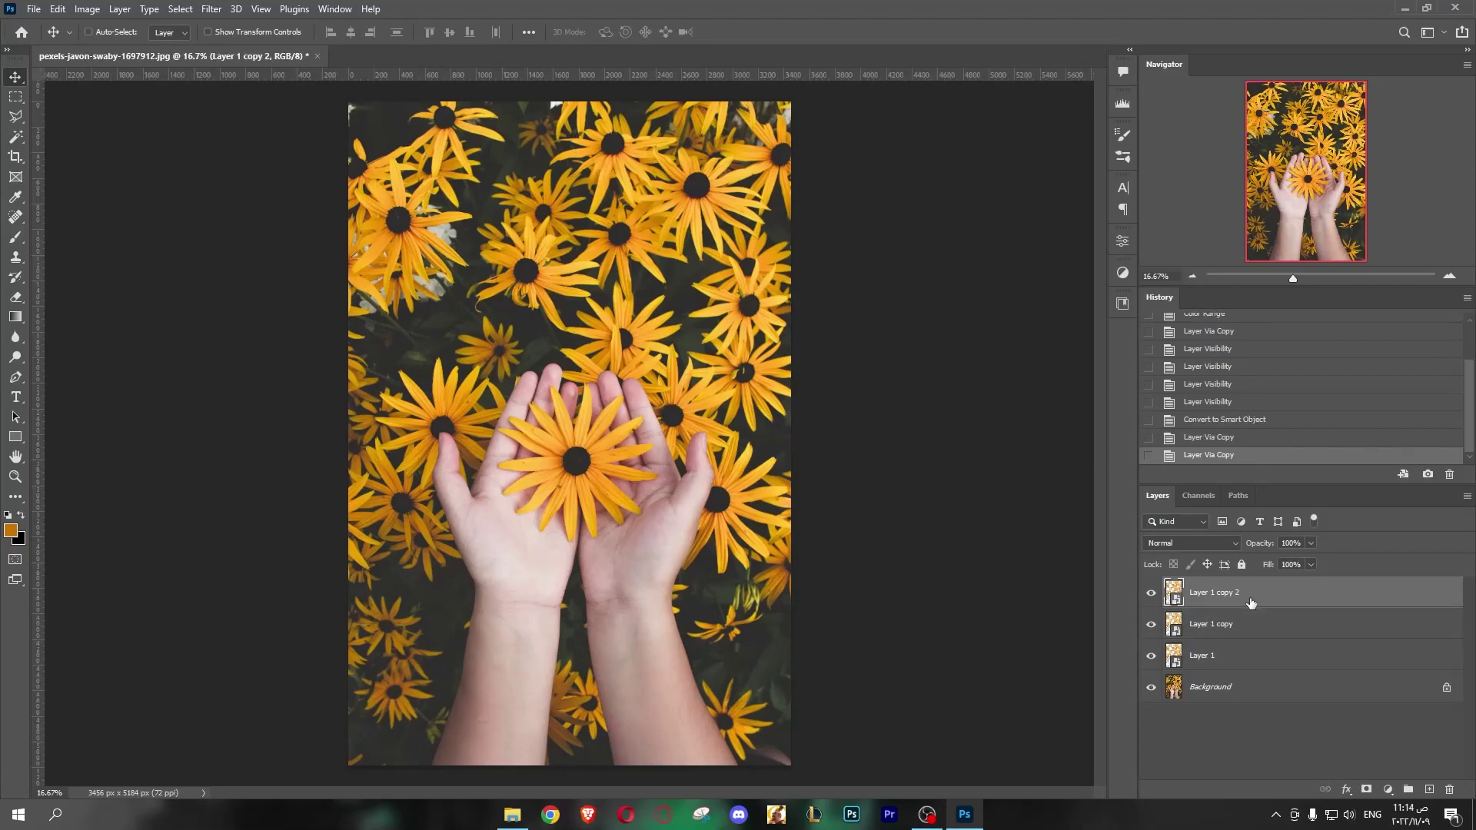
key("ctrl+z")
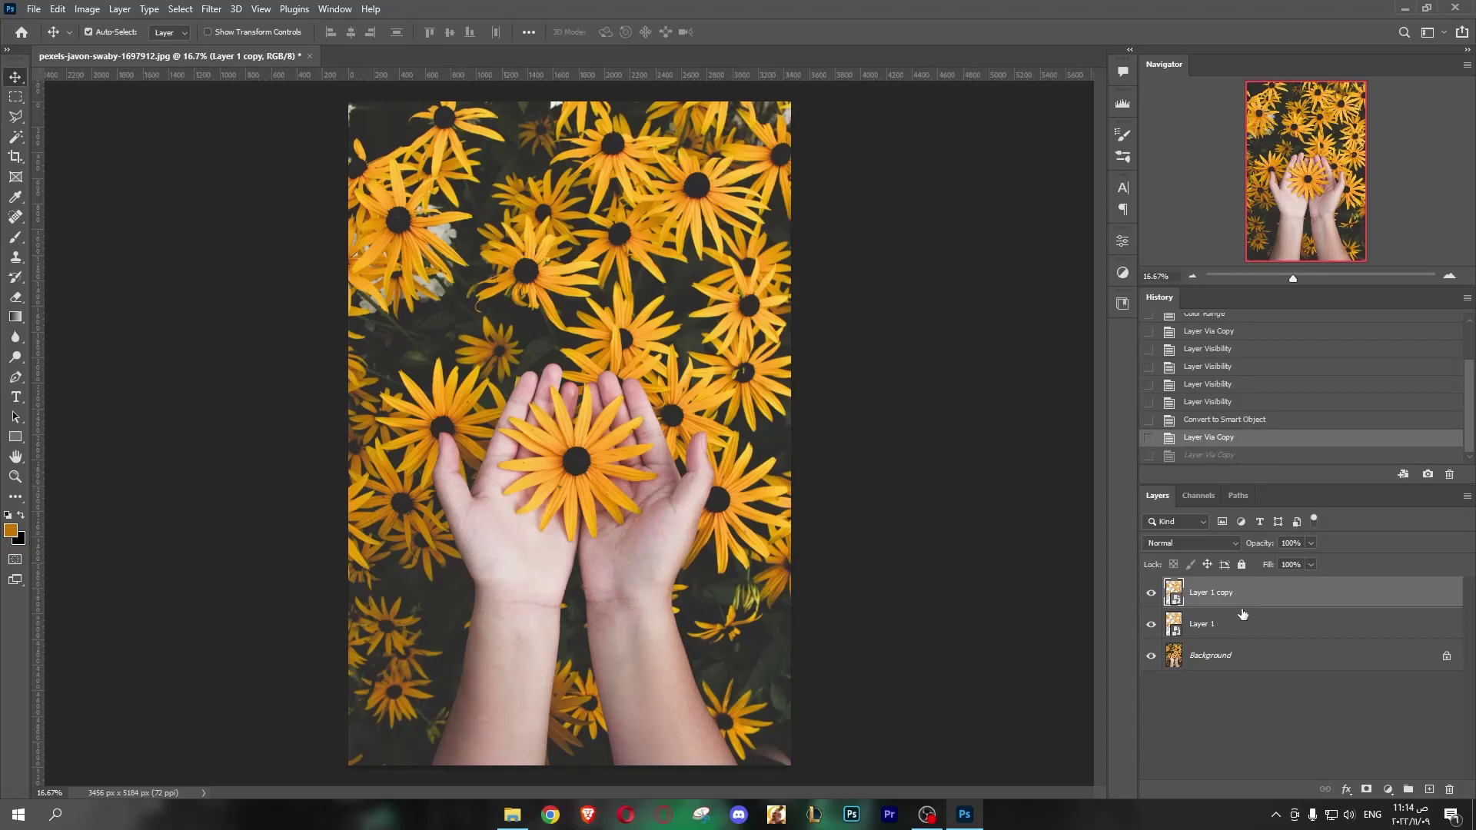
Group Layer 1 and Layer 1 copy into Group 1, with Layer 1 copy selected.
left_click(1201, 623, "ctrl")
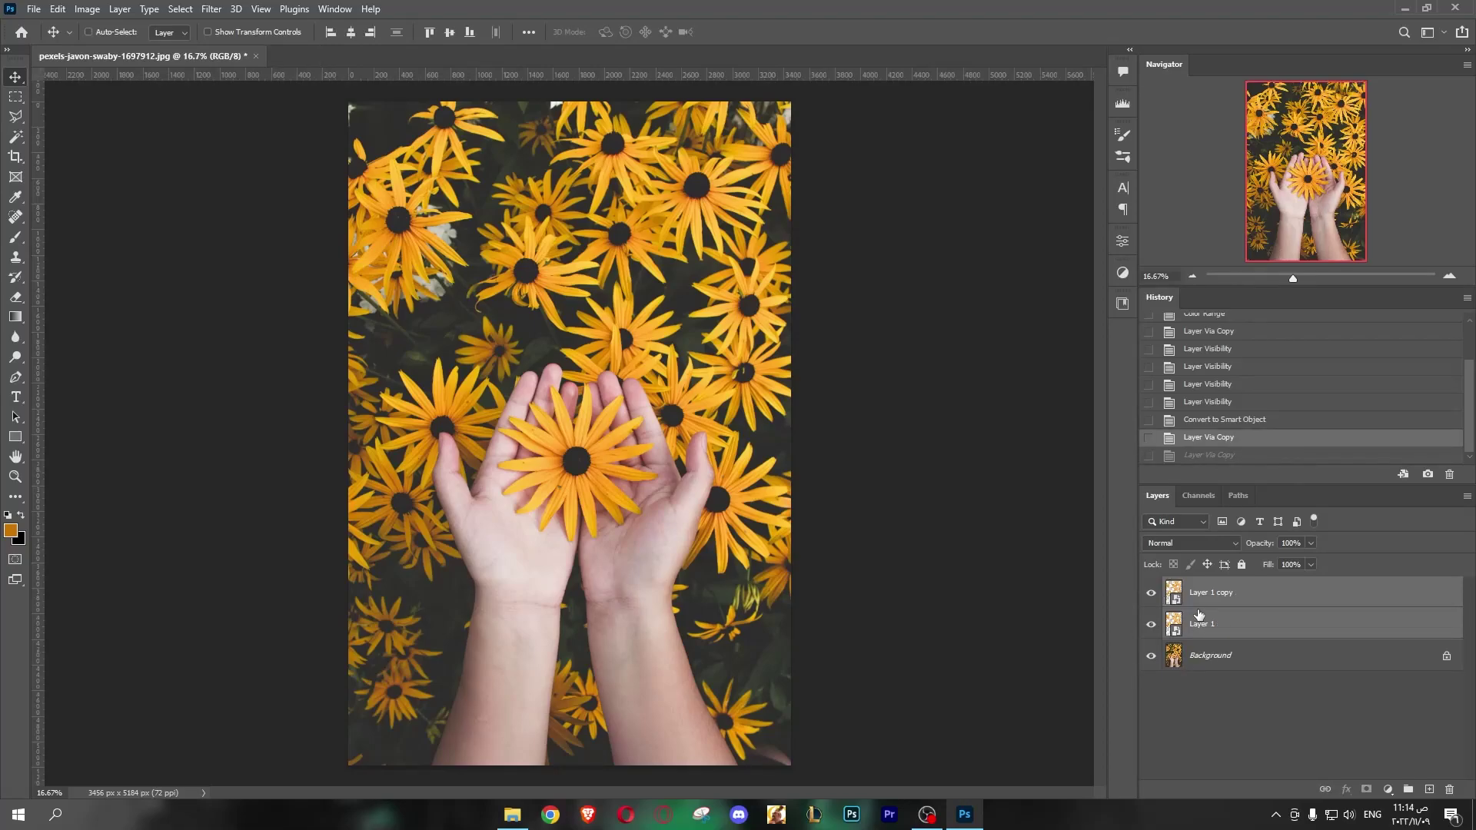
key("ctrl")
key("ctrl+g")
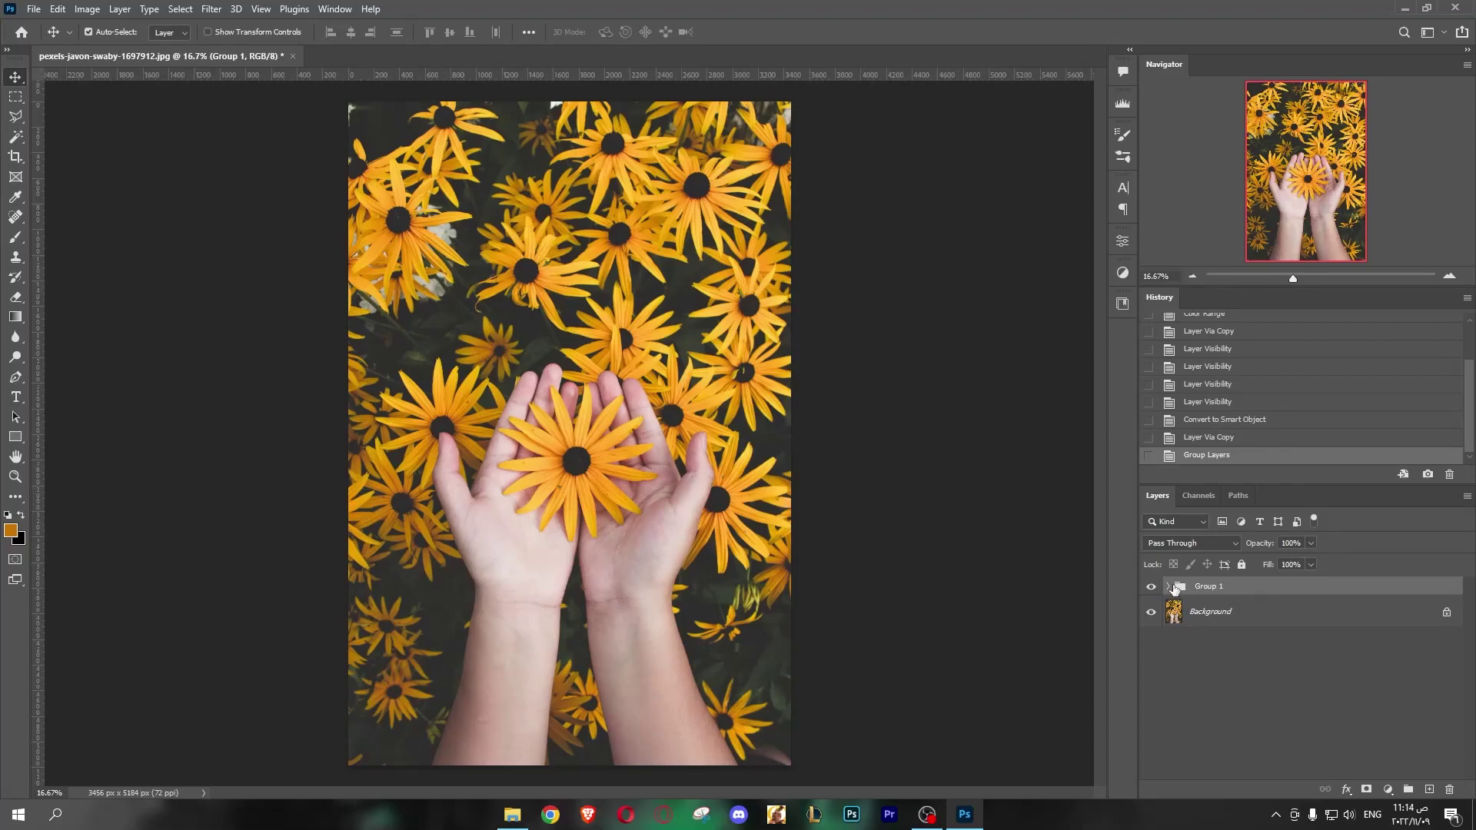
left_click(1169, 588)
left_click(1218, 614)
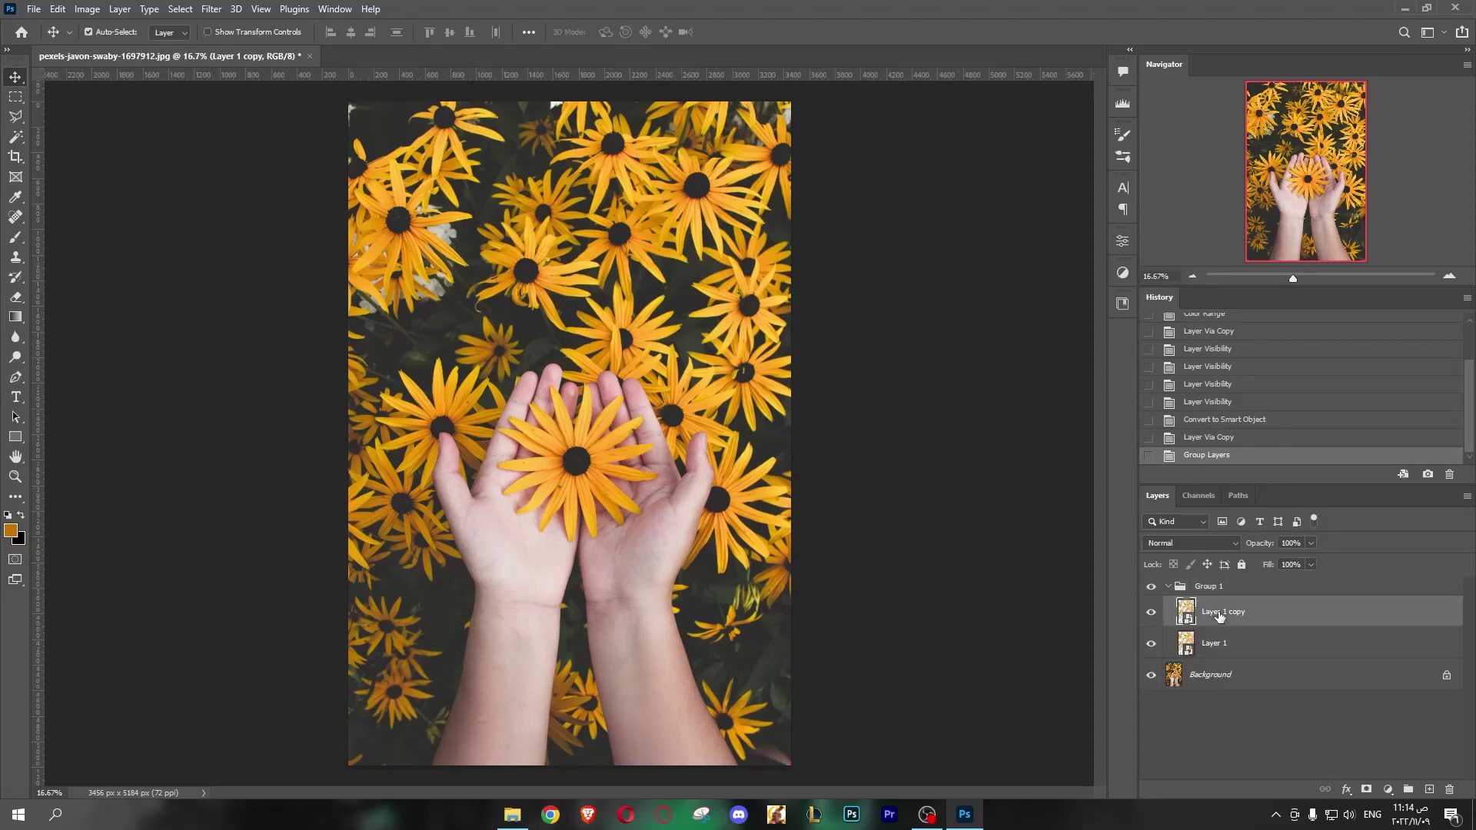
left_click(1235, 644)
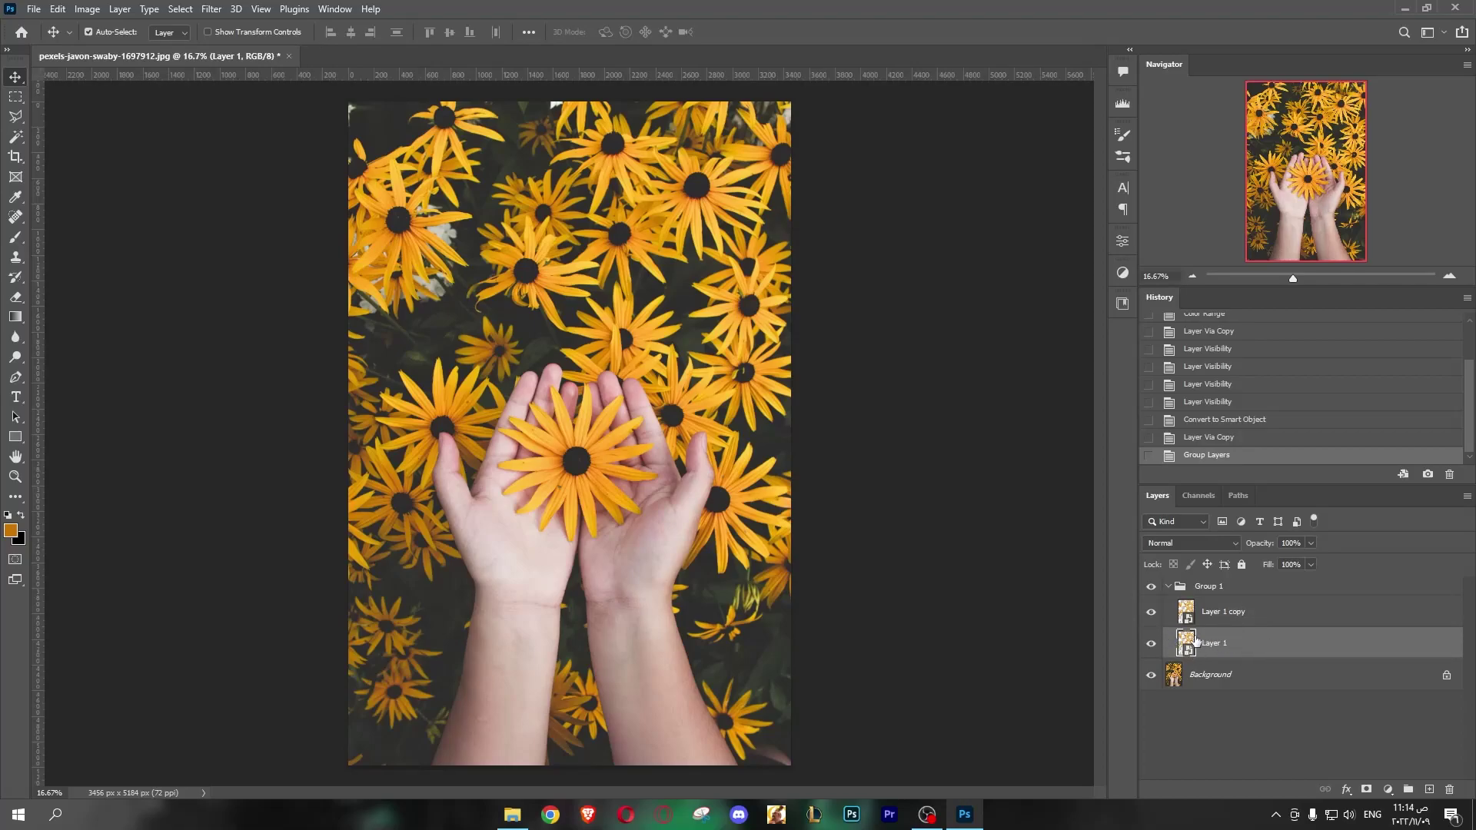
left_click(1236, 619)
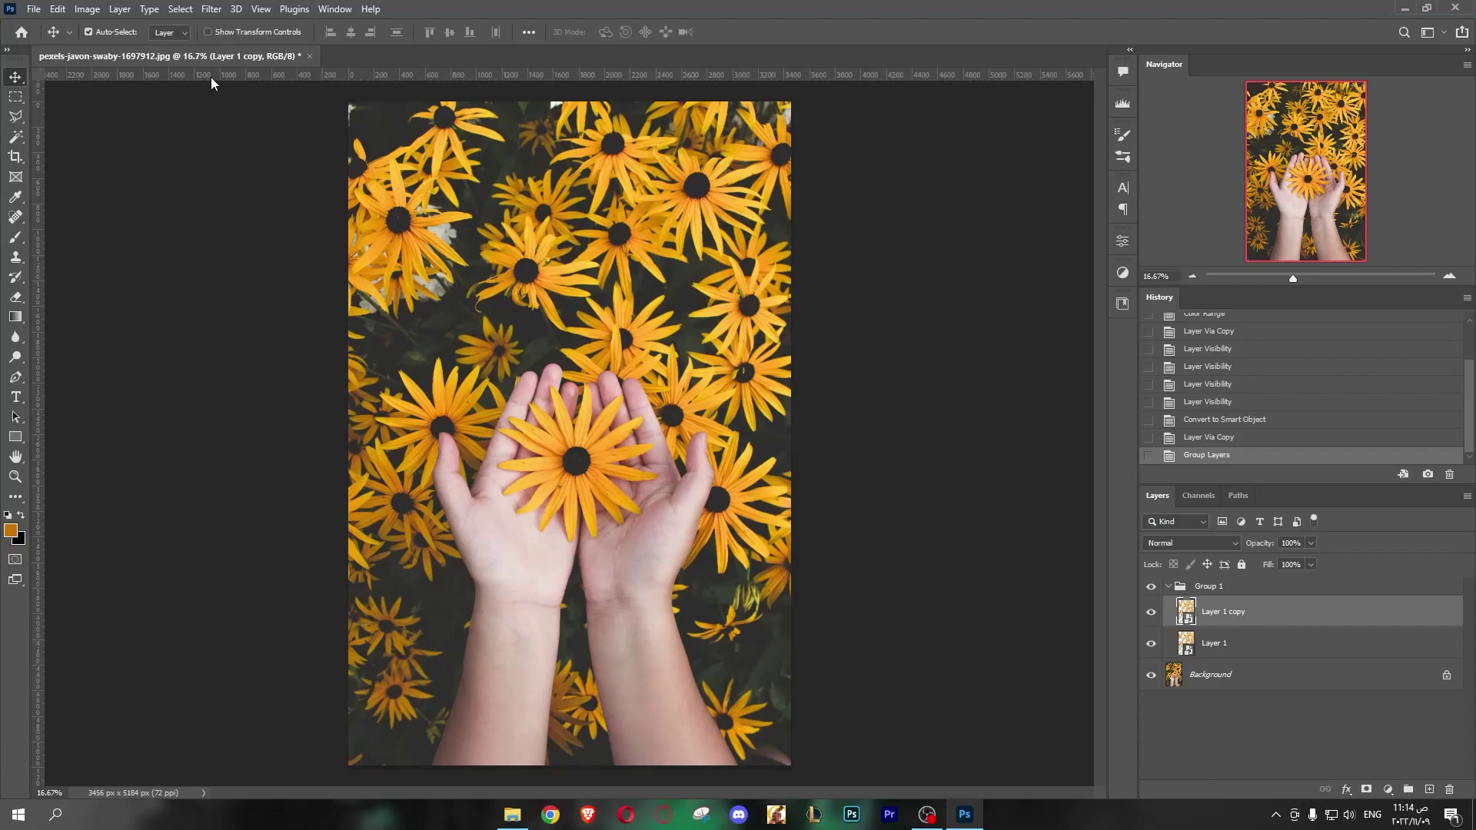
Apply a 5-pixel Gaussian Blur smart filter to Layer 1 copy.
left_click(211, 9)
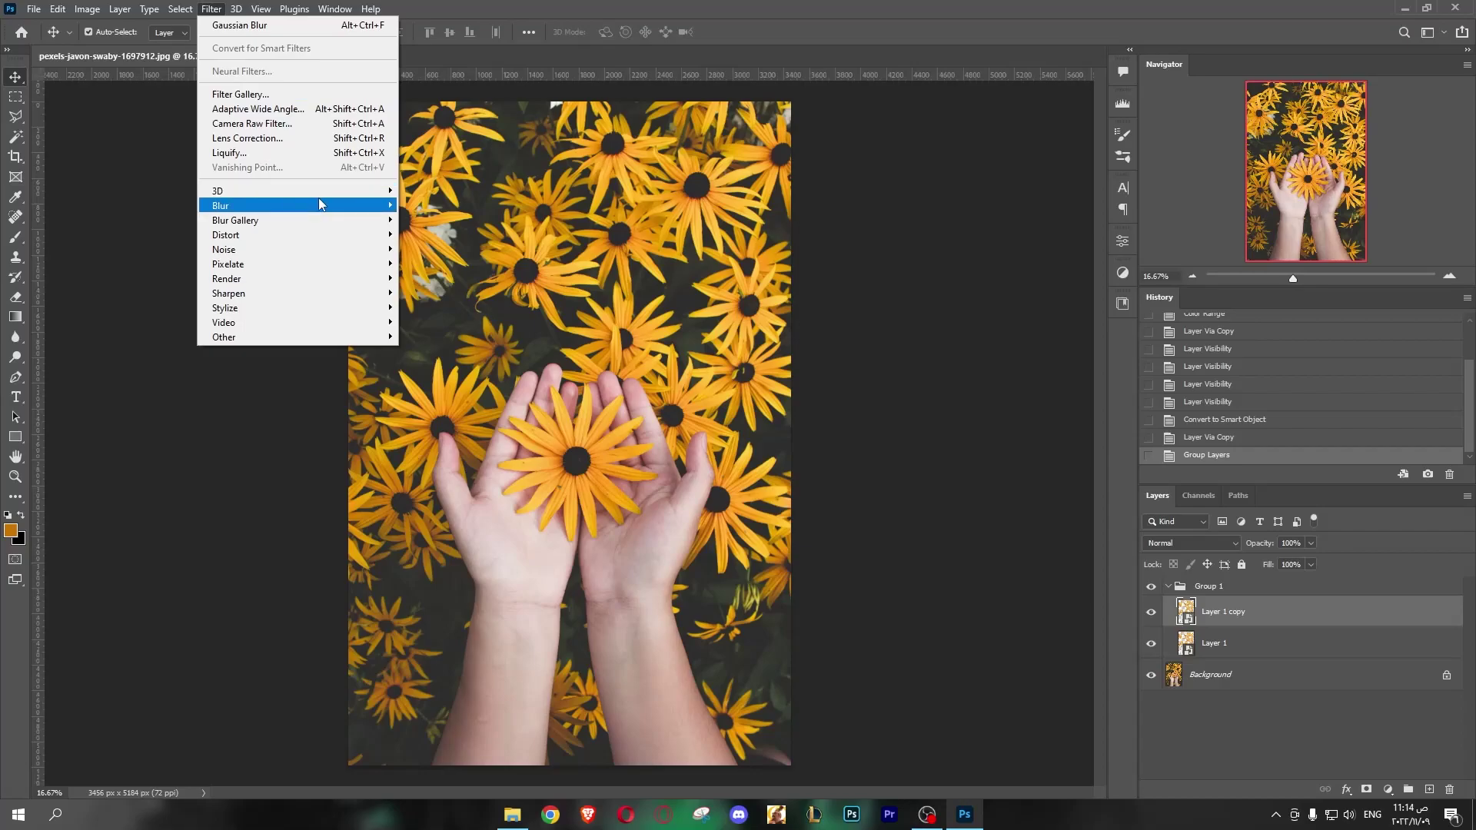
mouse_move(294, 205)
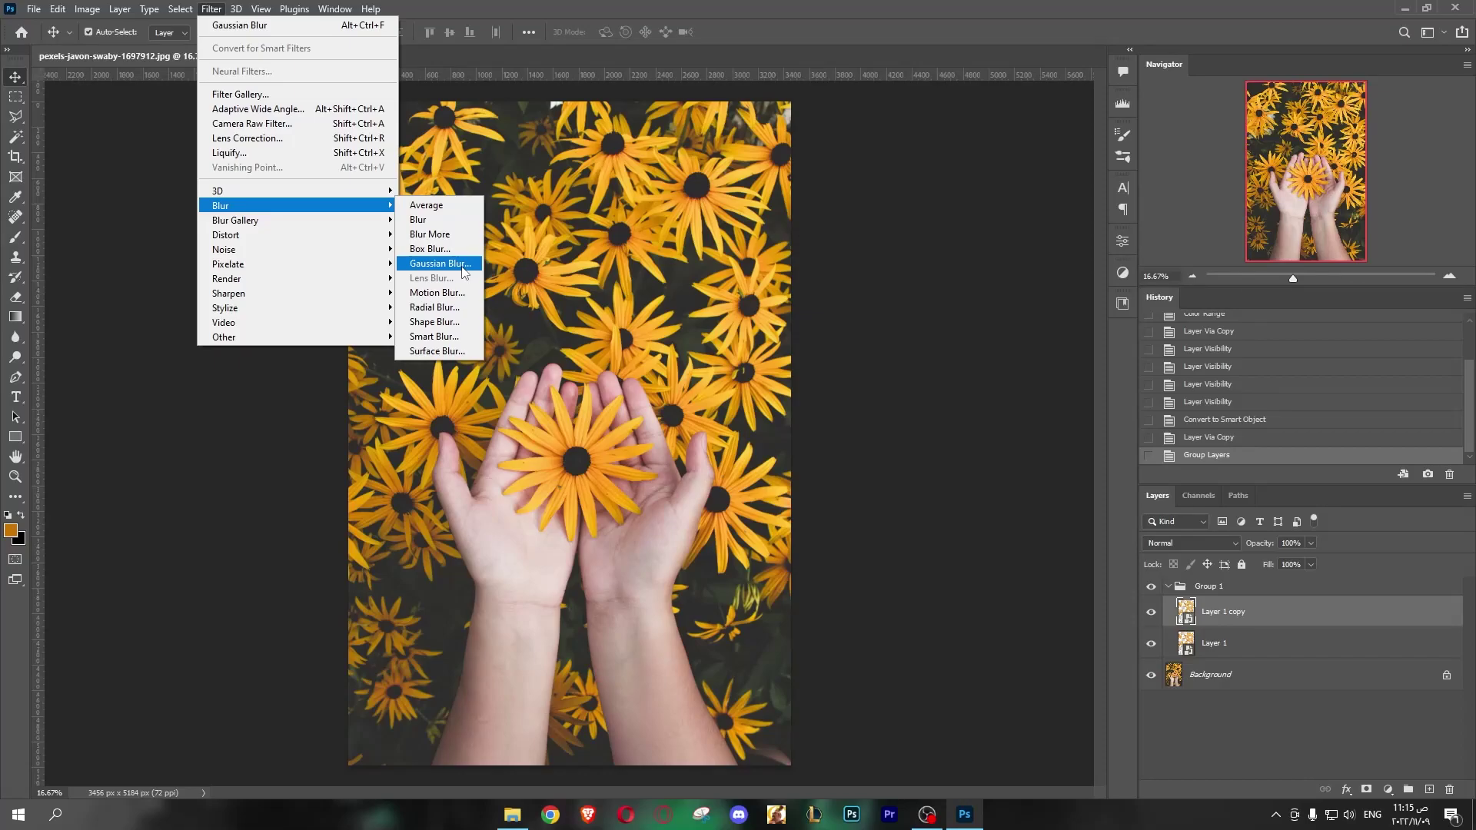
left_click(462, 267)
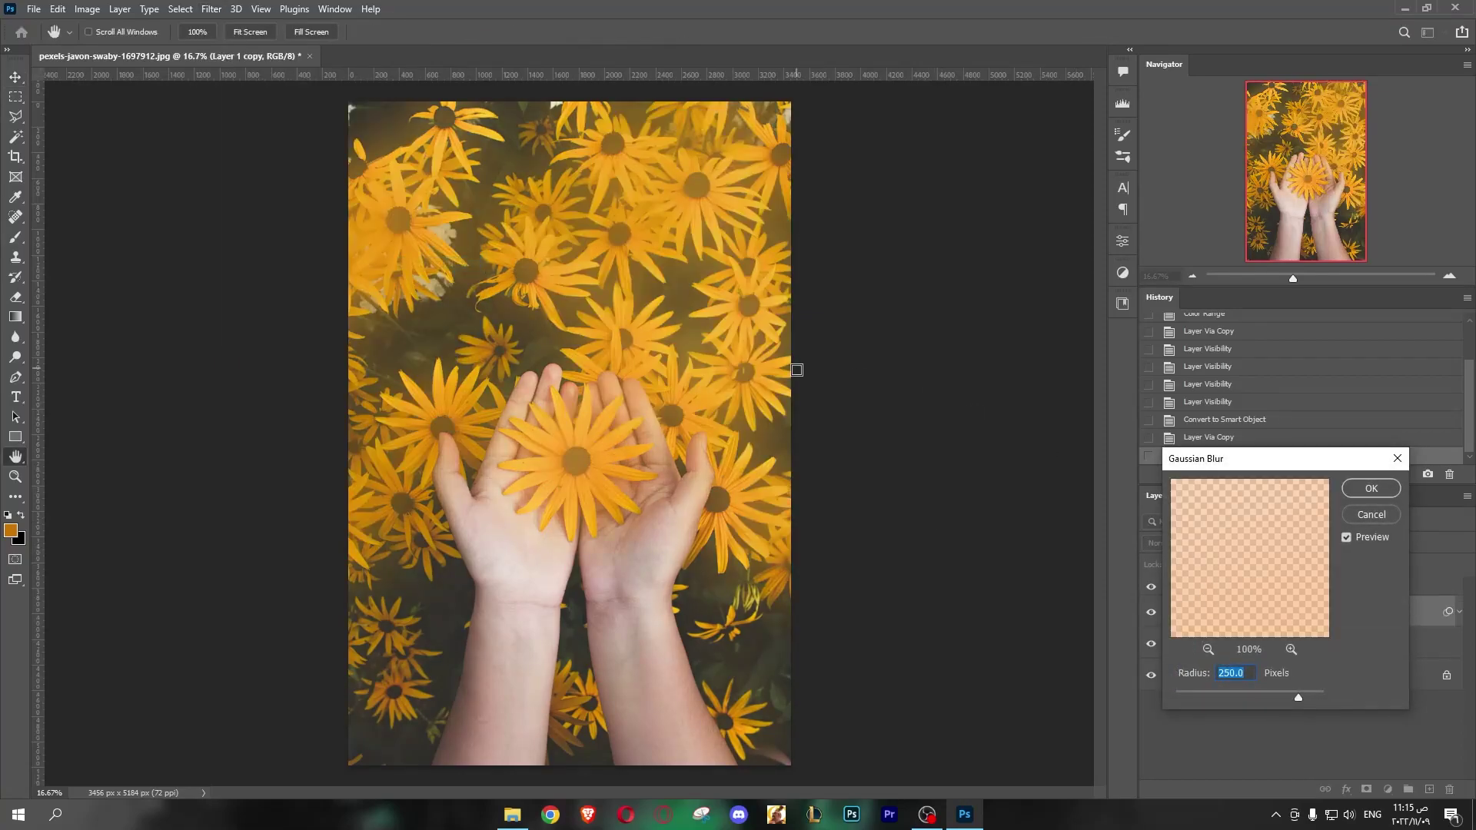
type("5")
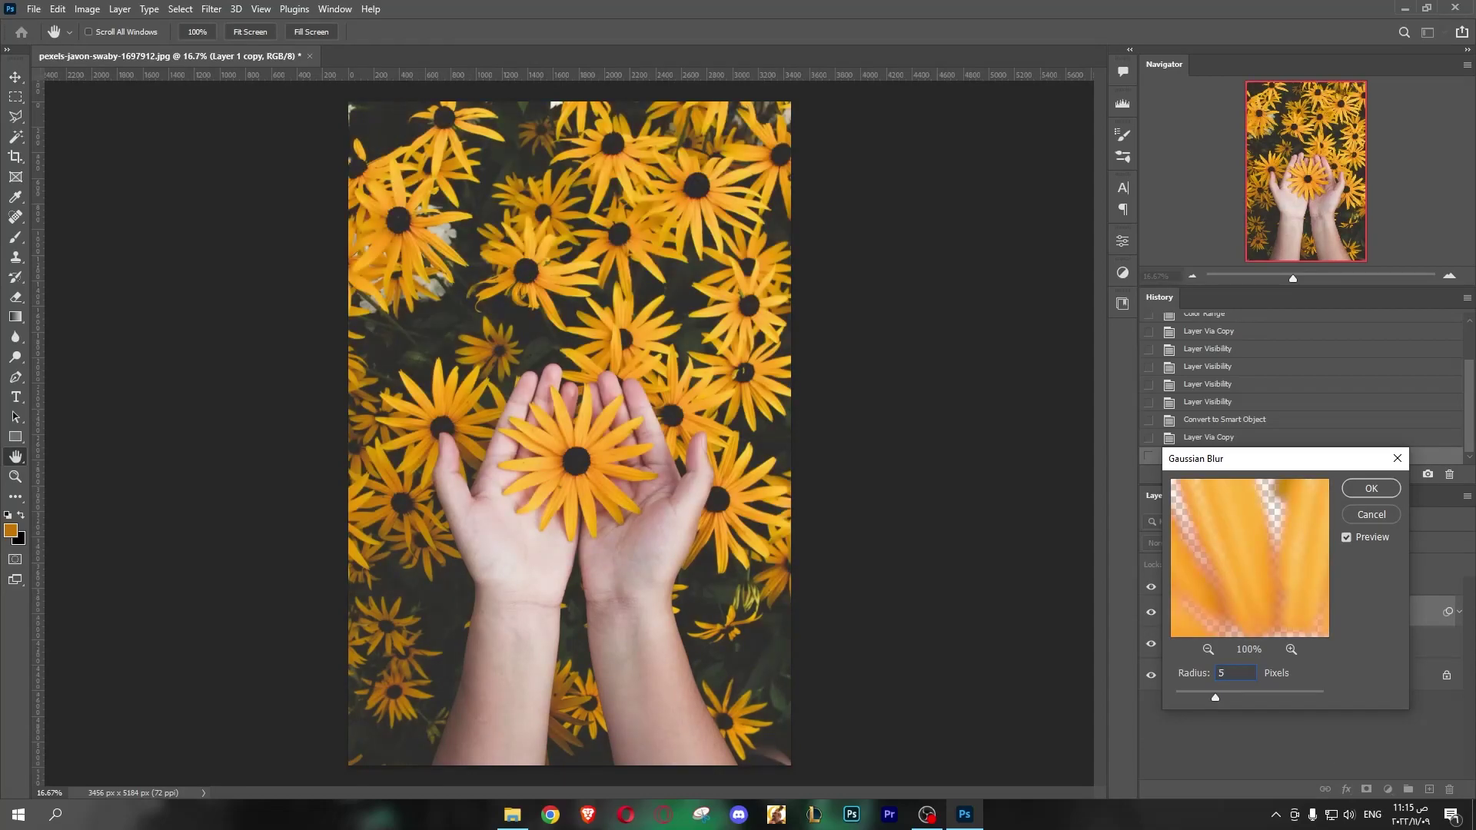
key("Return")
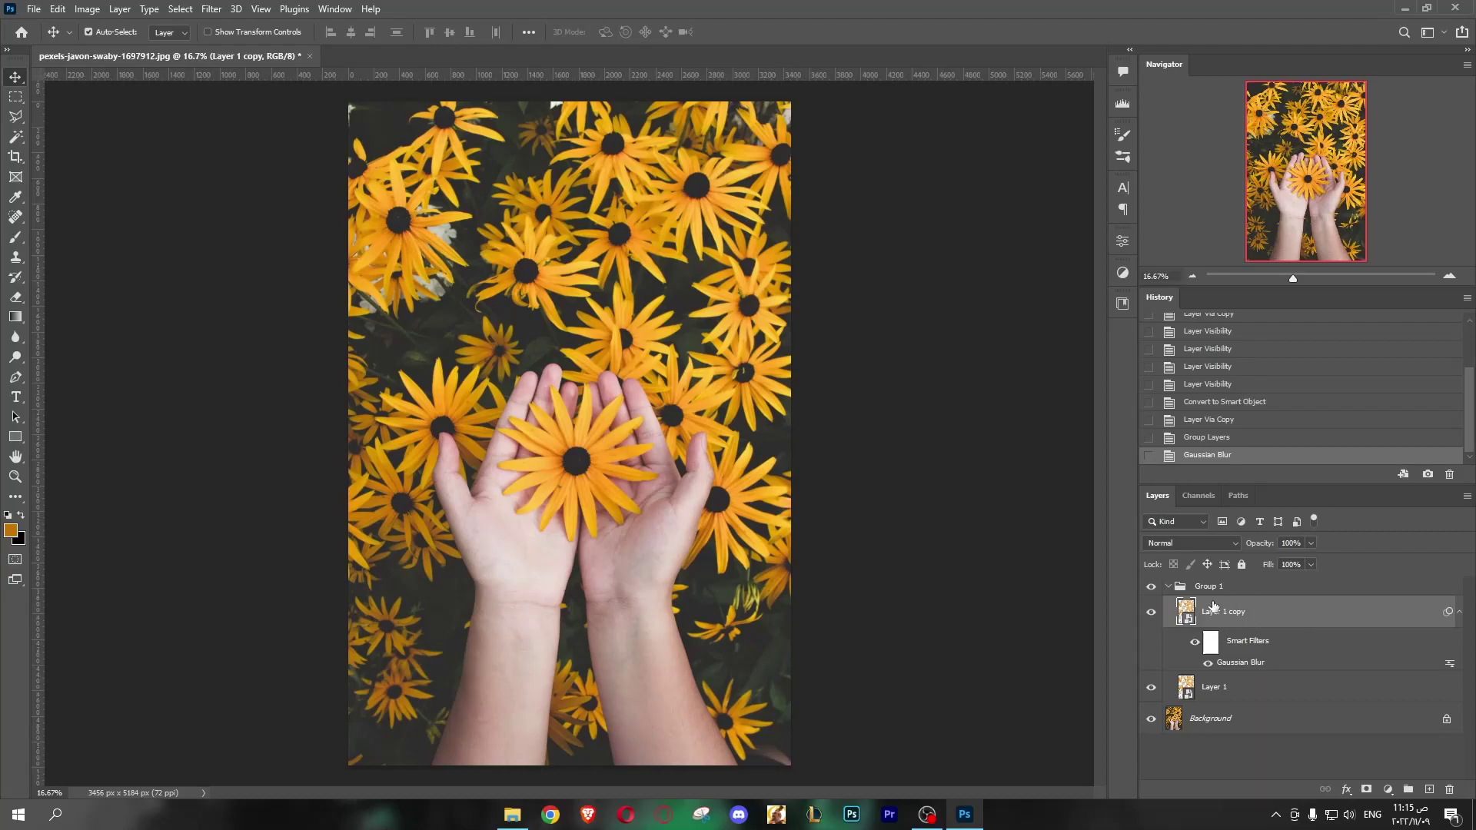
left_click(1213, 589)
left_click(1230, 620)
Duplicate the blurred layer and raise the copy's Gaussian Blur to 100 pixels.
key("ctrl+j")
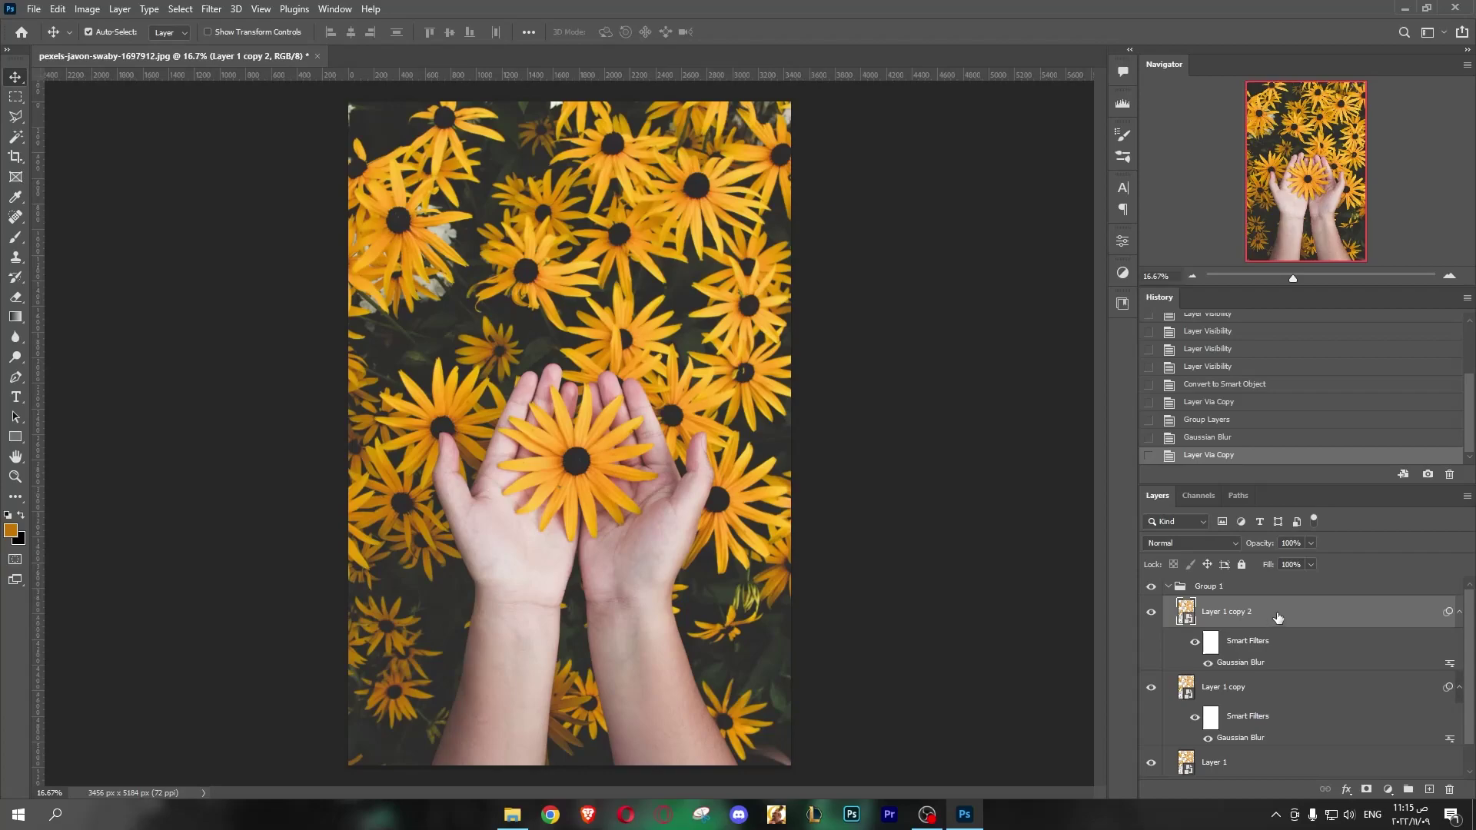
double_click(1246, 665)
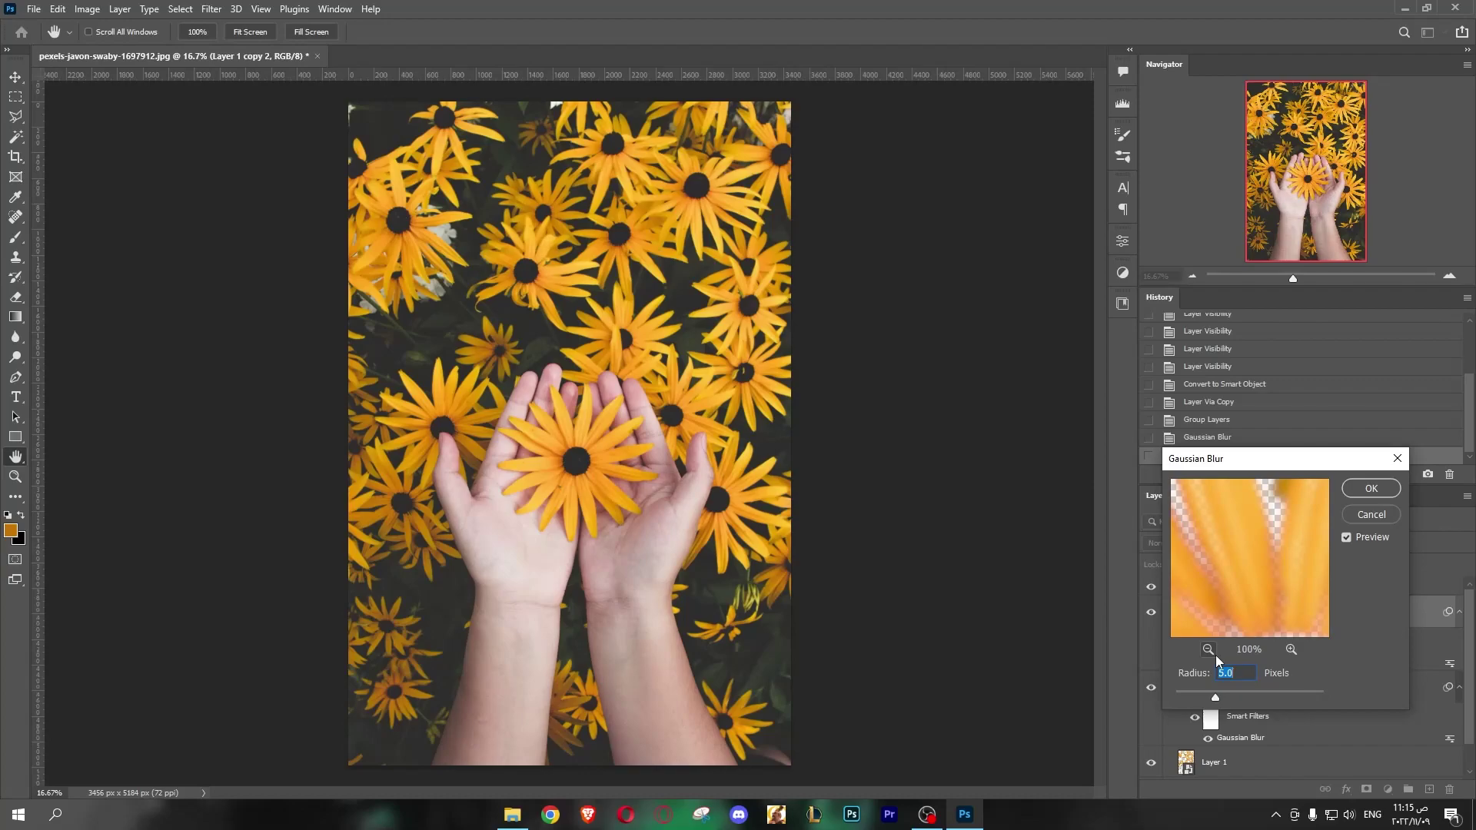
type("100")
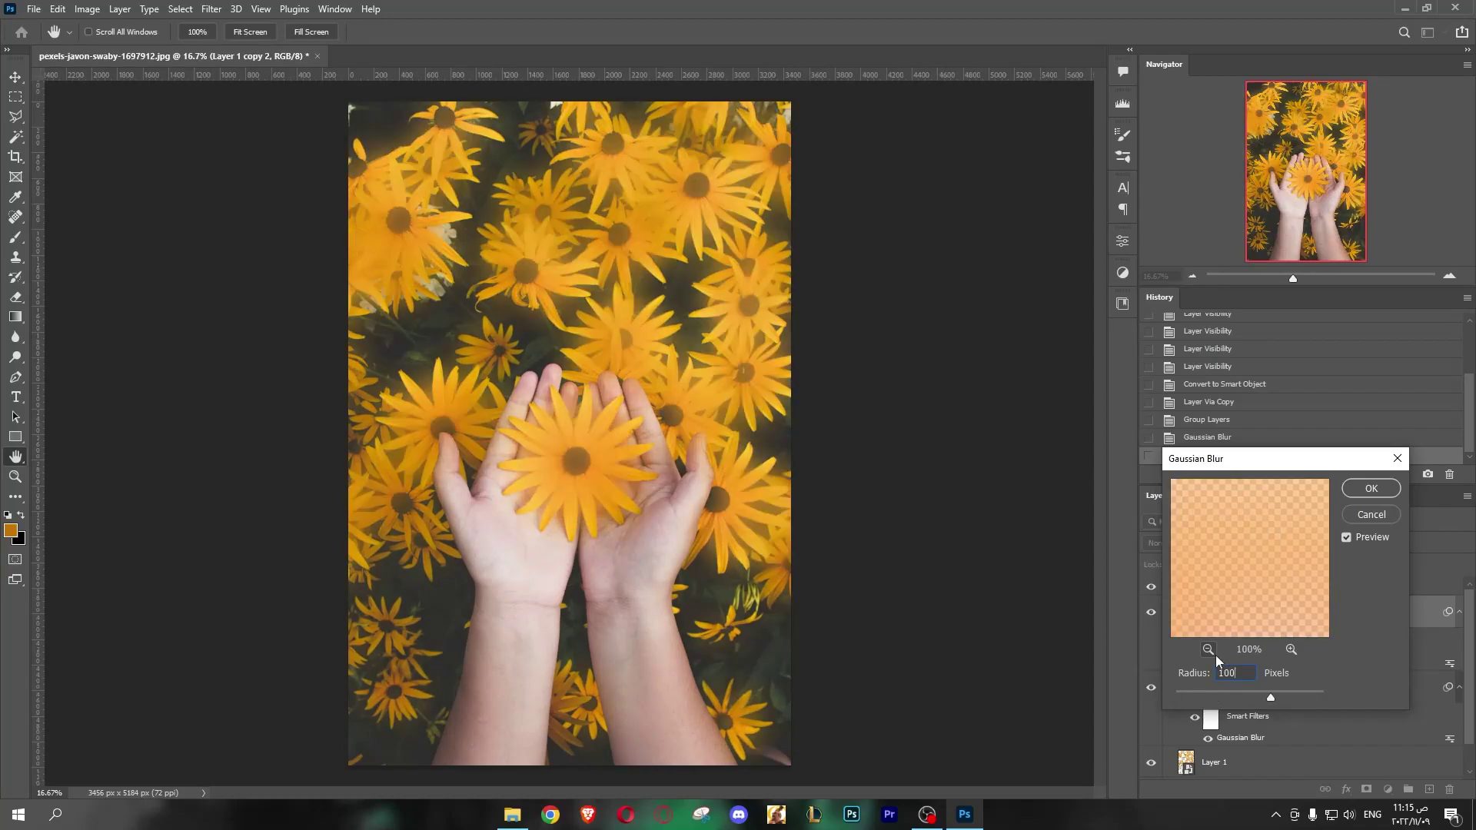
key("Return")
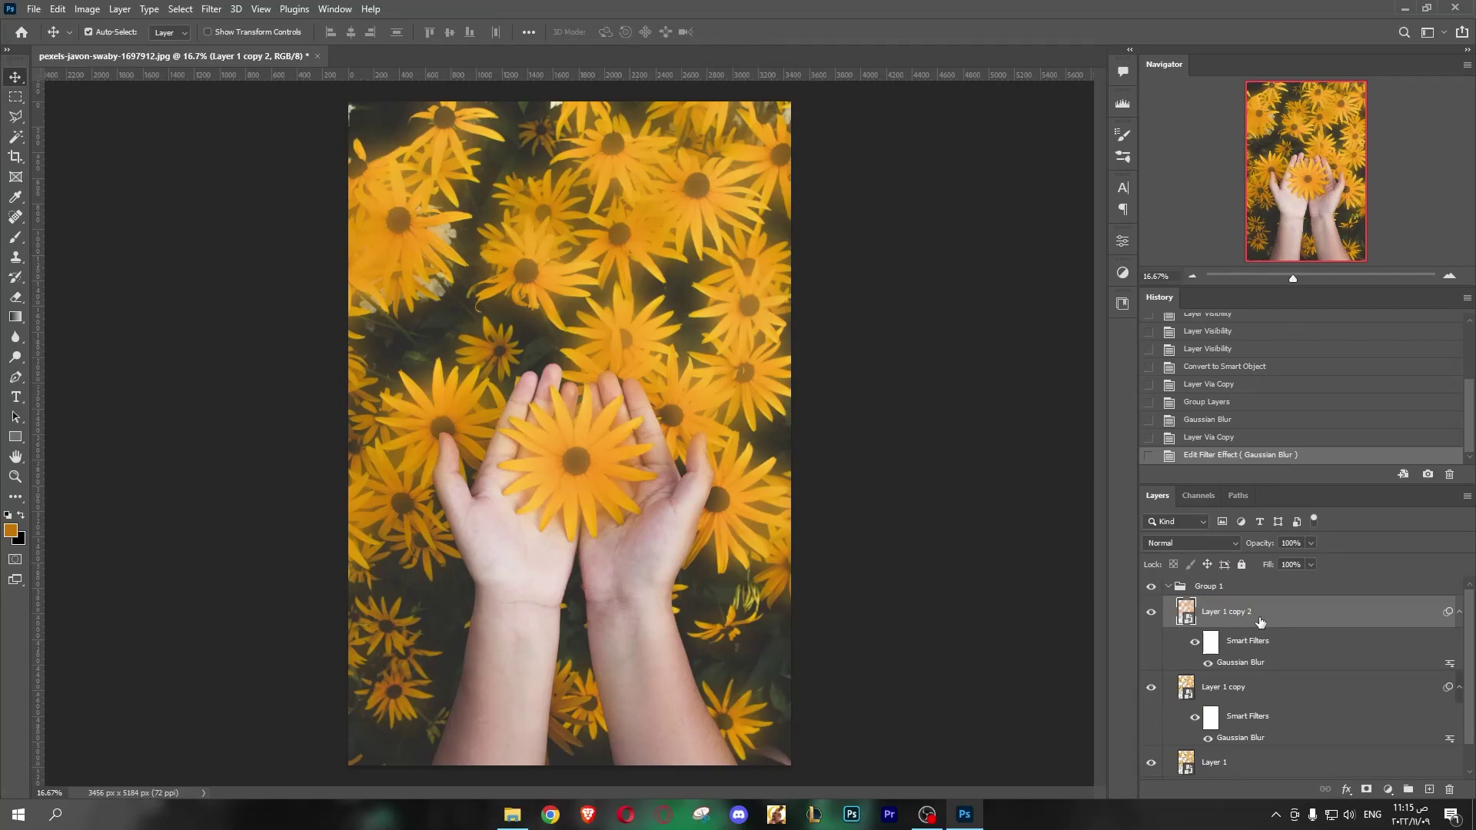
Make a third blurred copy with its Gaussian Blur set to 250 pixels.
key("ctrl+j")
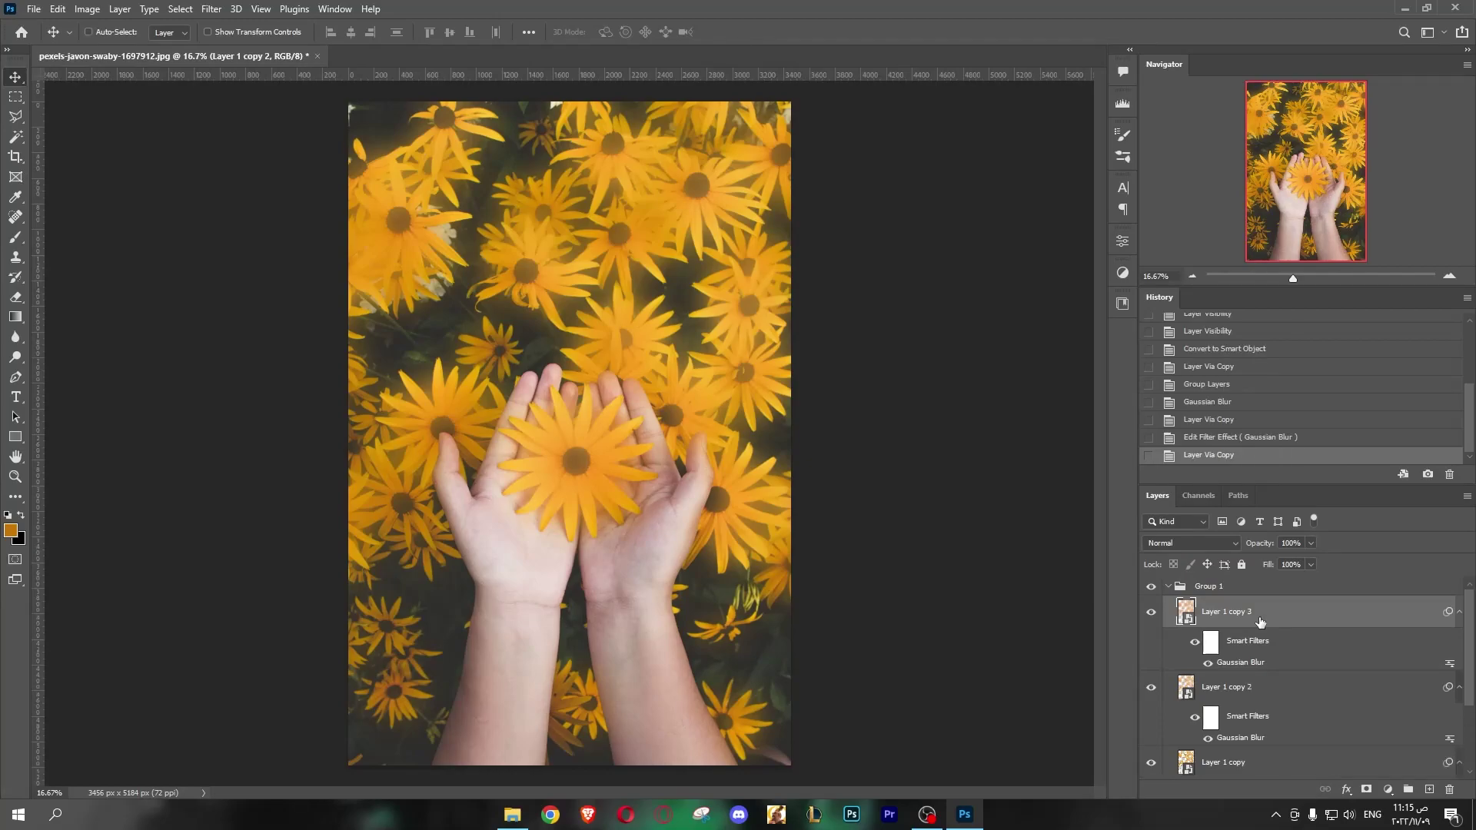
double_click(1254, 666)
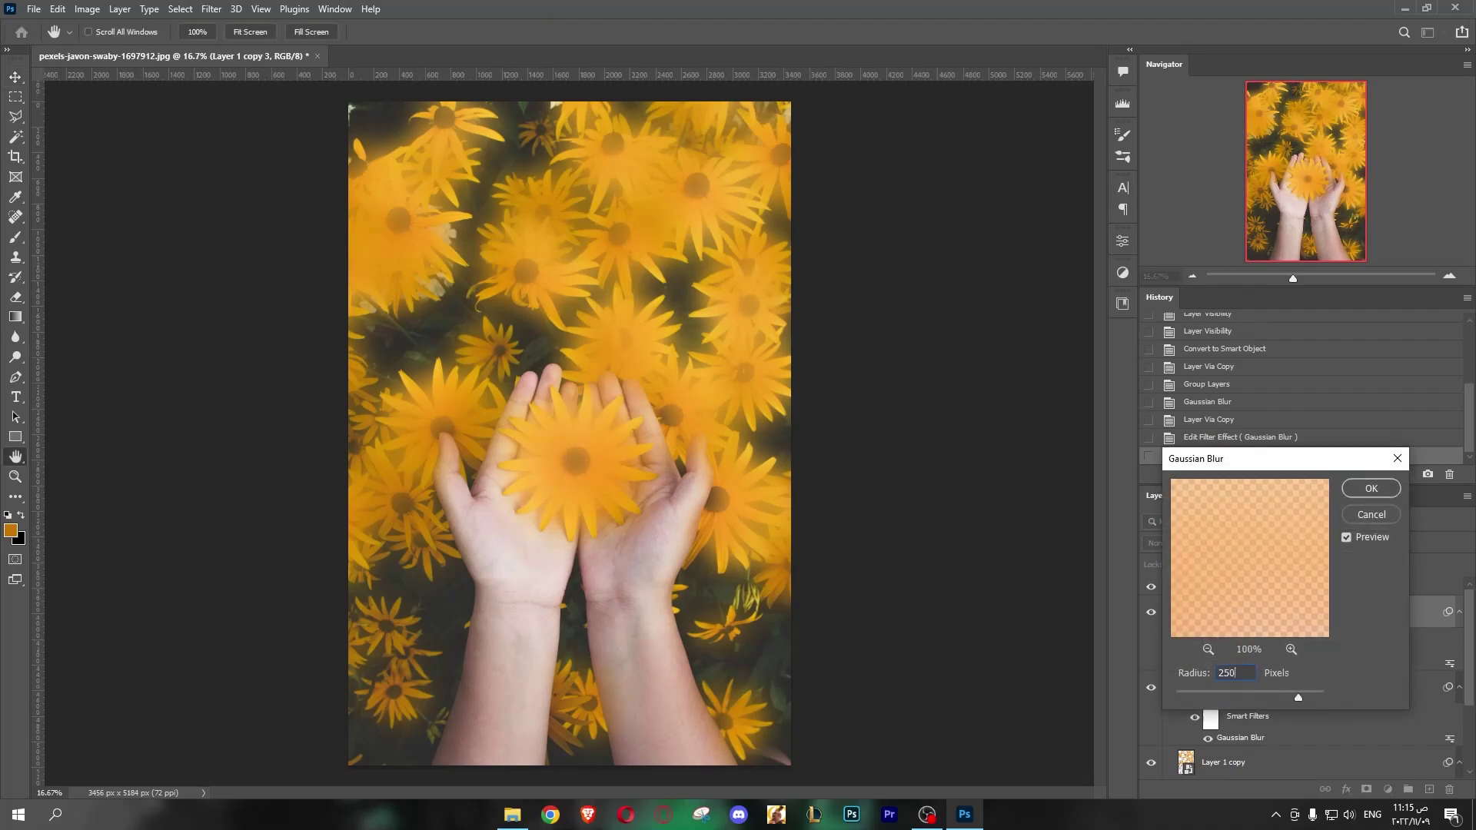
key("Return")
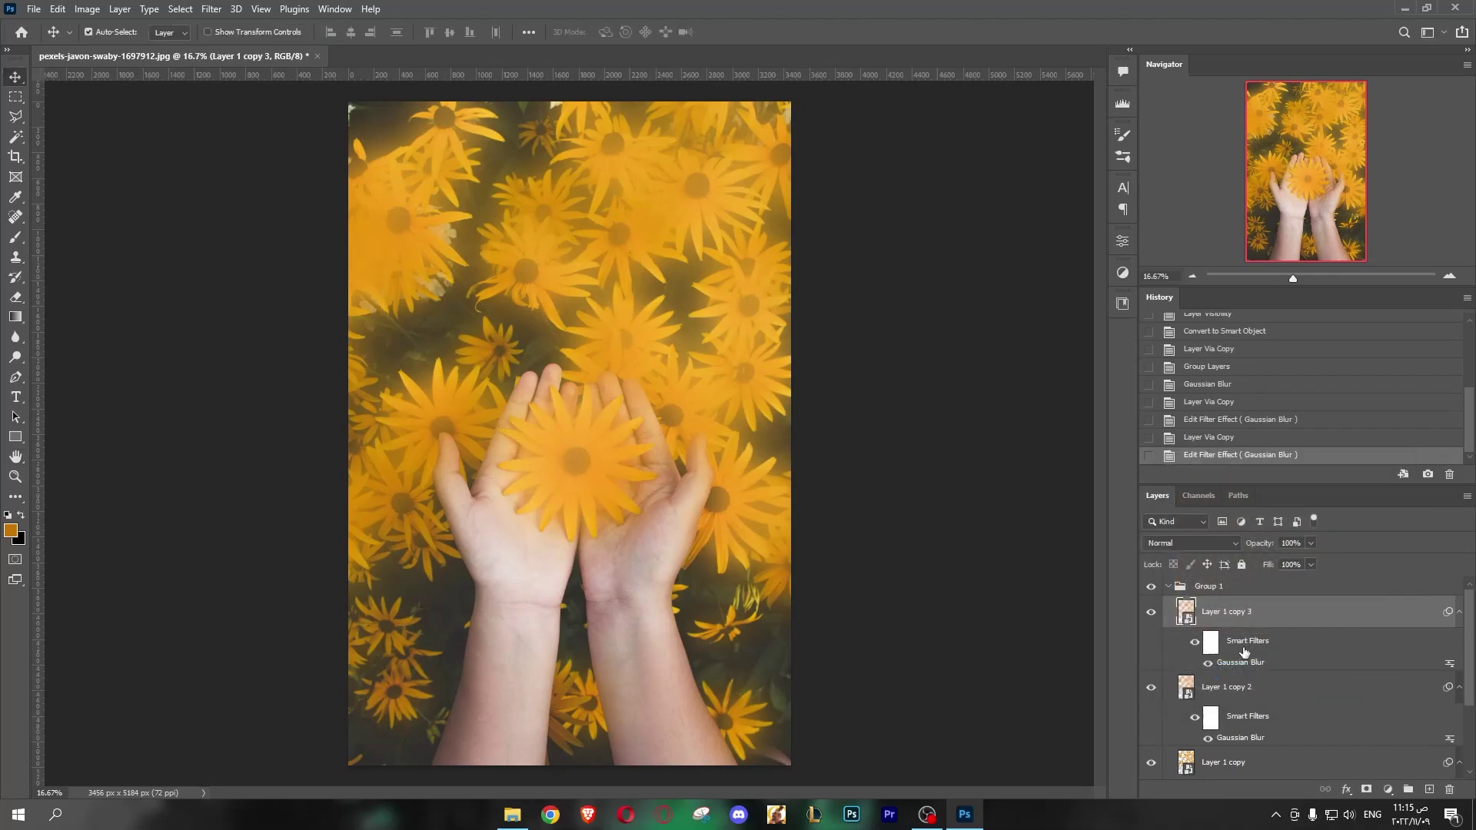
Add a Gradient Map adjustment layer directly above the Background layer.
left_click(1169, 588)
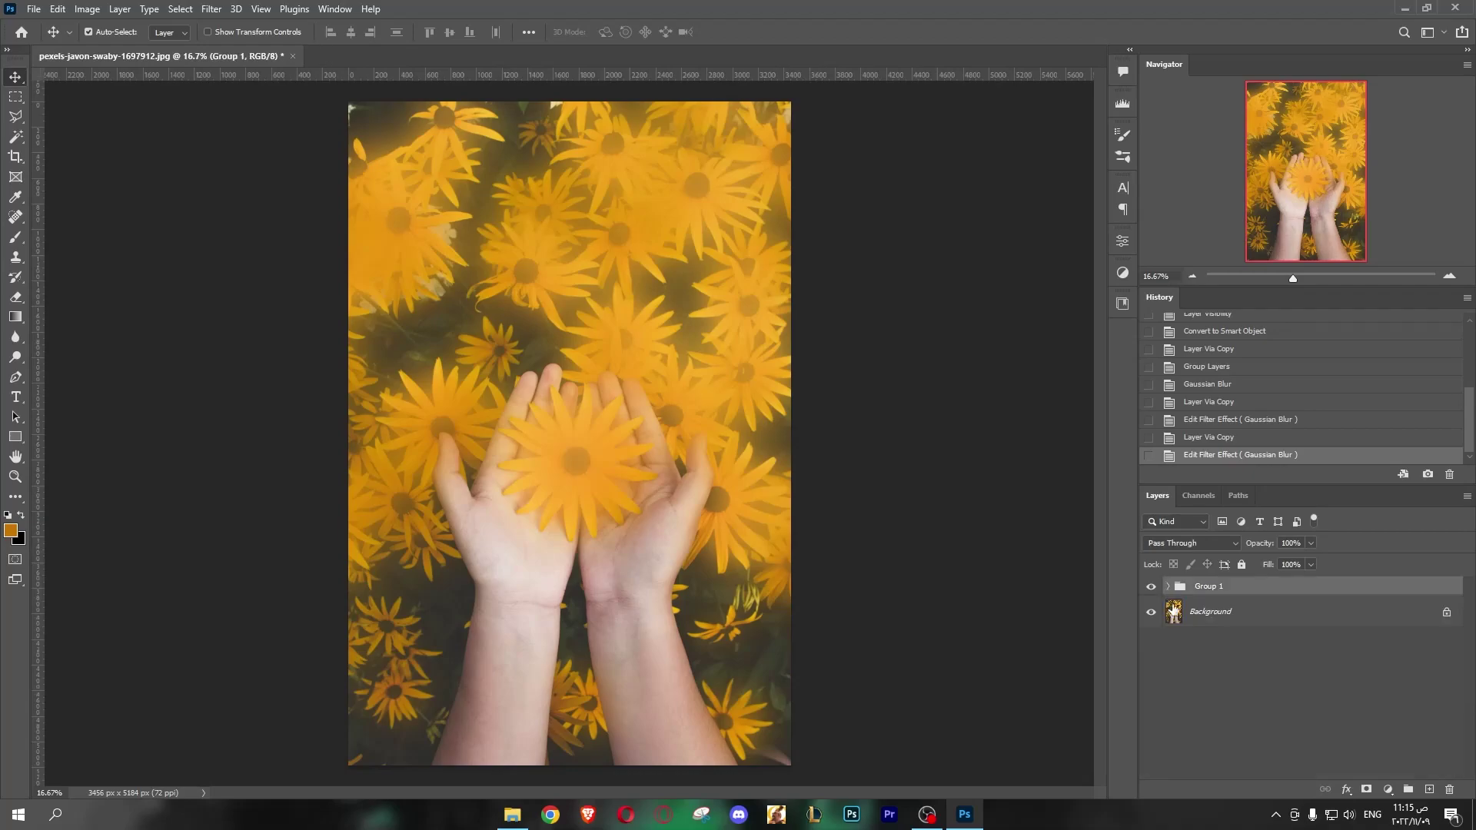
left_click(1211, 619)
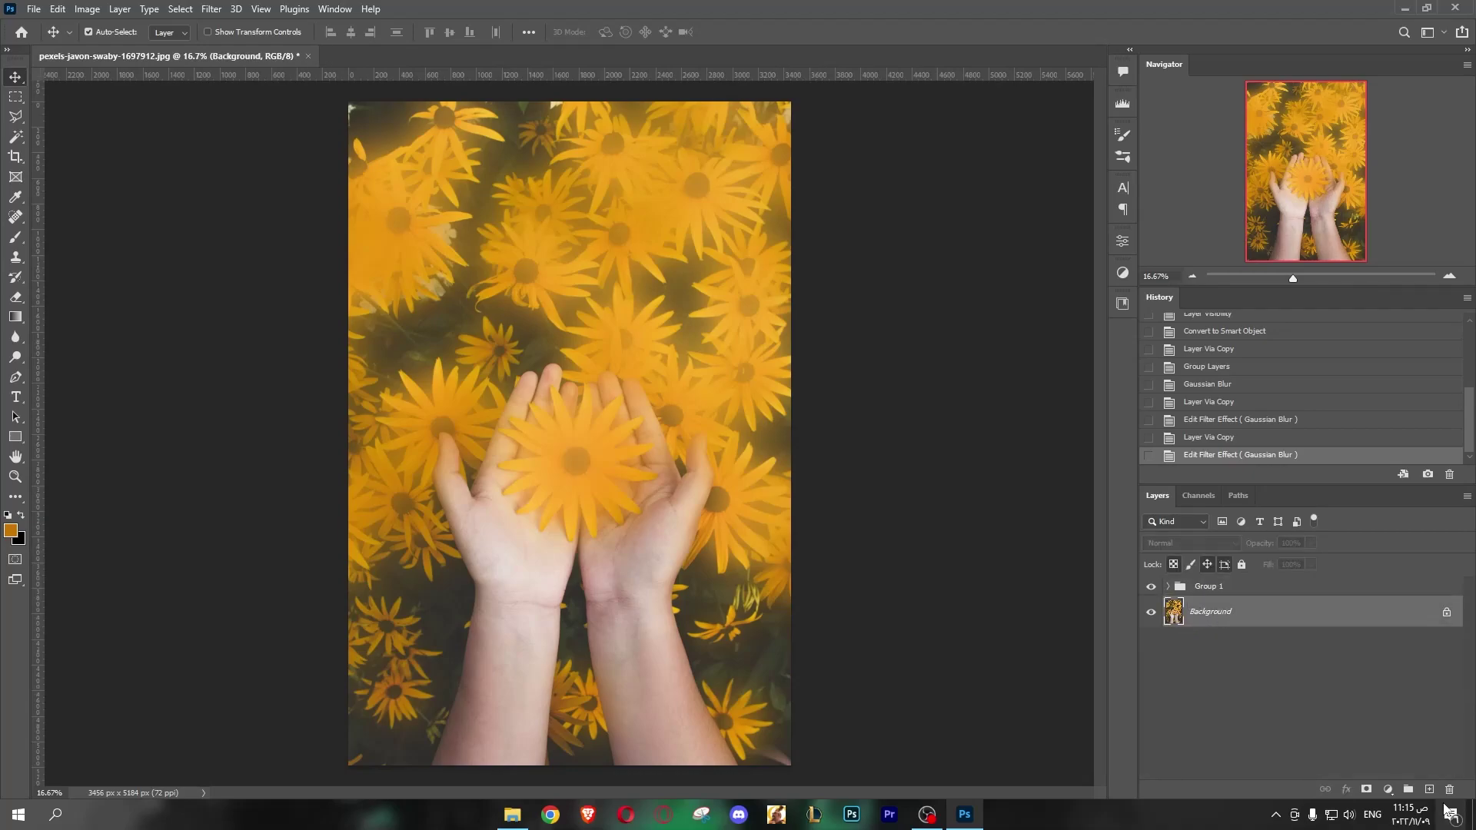
left_click(1388, 790)
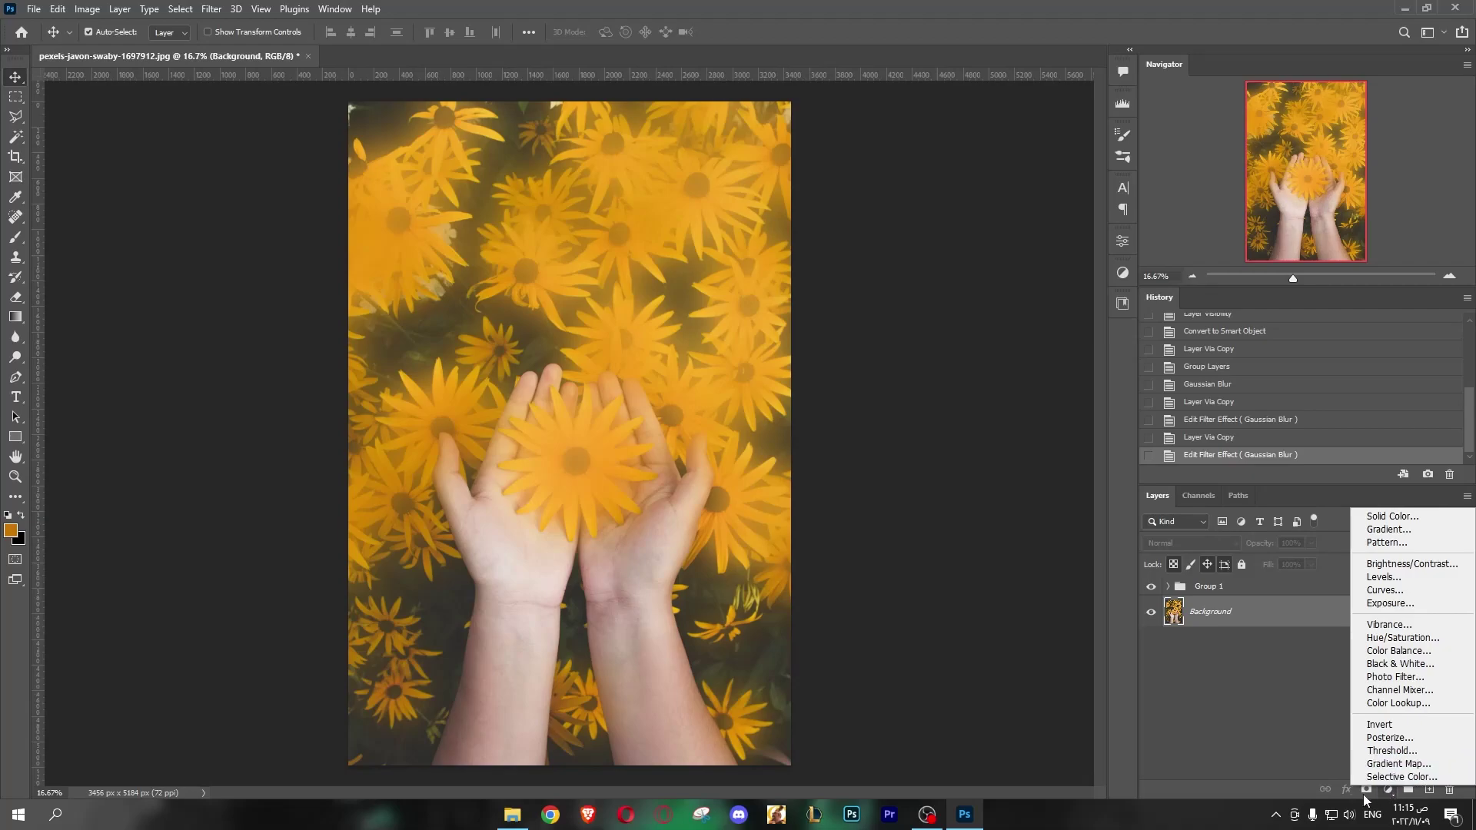
left_click(1392, 778)
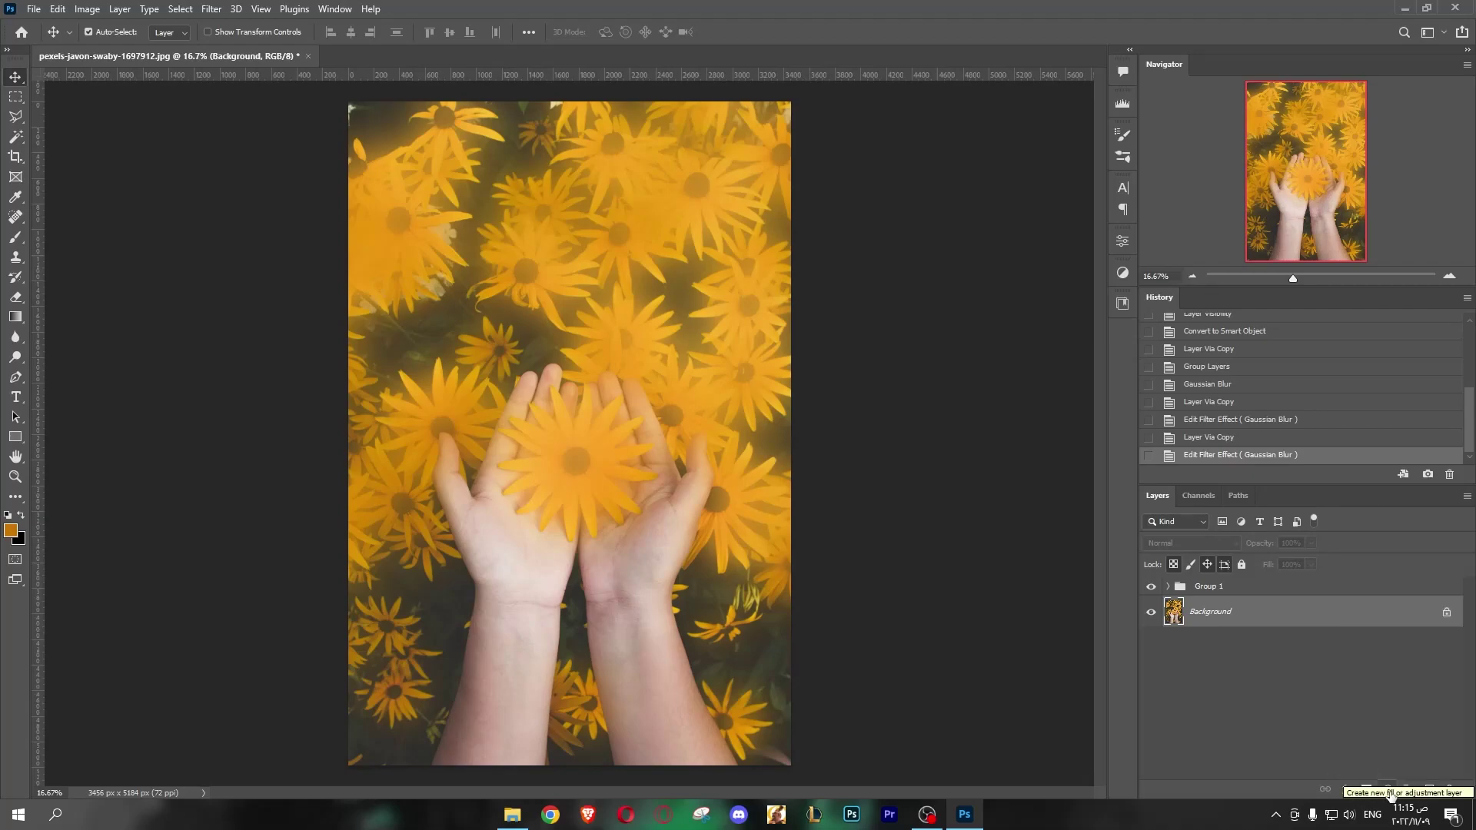
left_click(1390, 795)
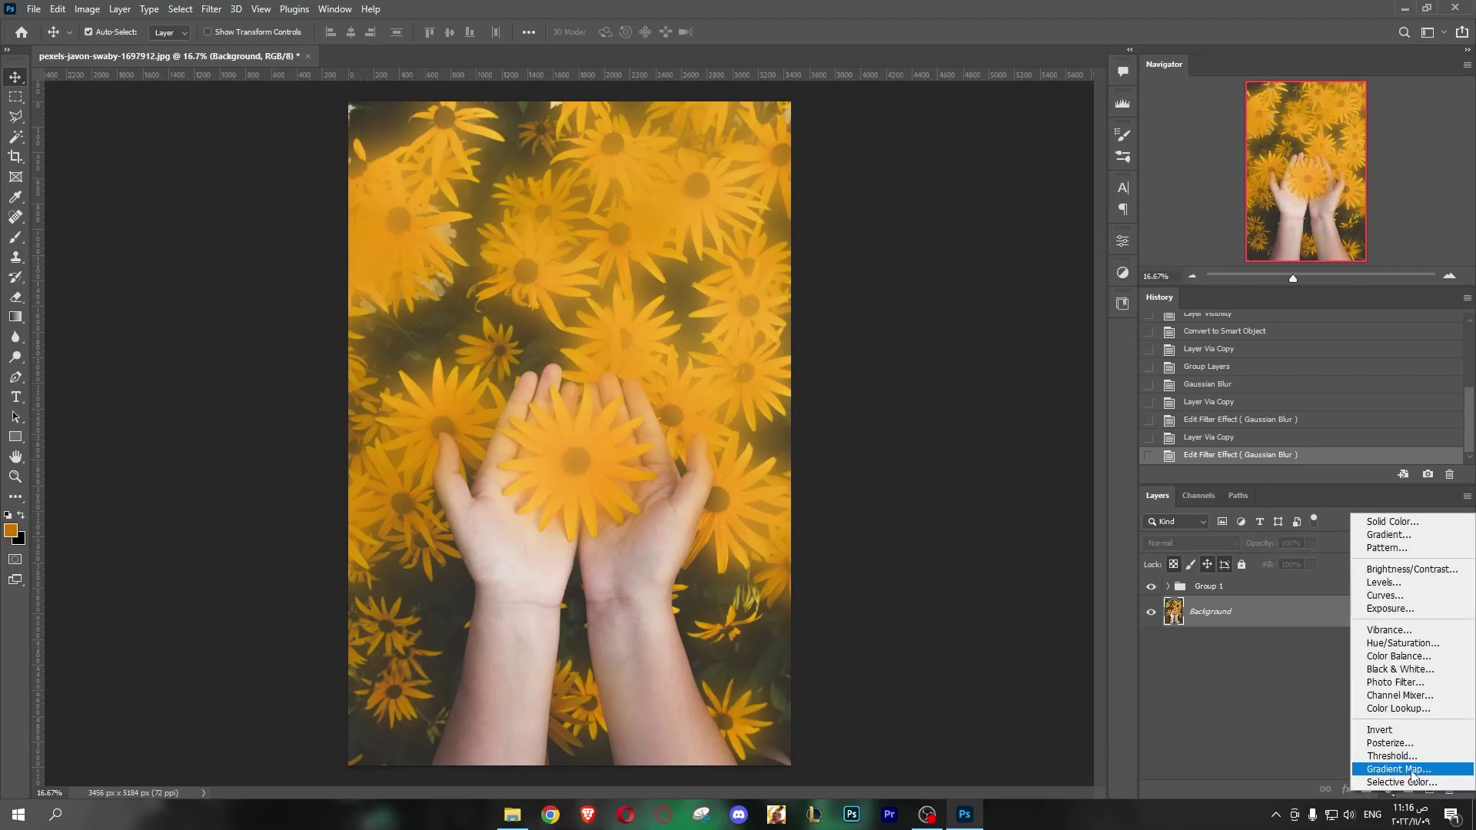
left_click(1401, 770)
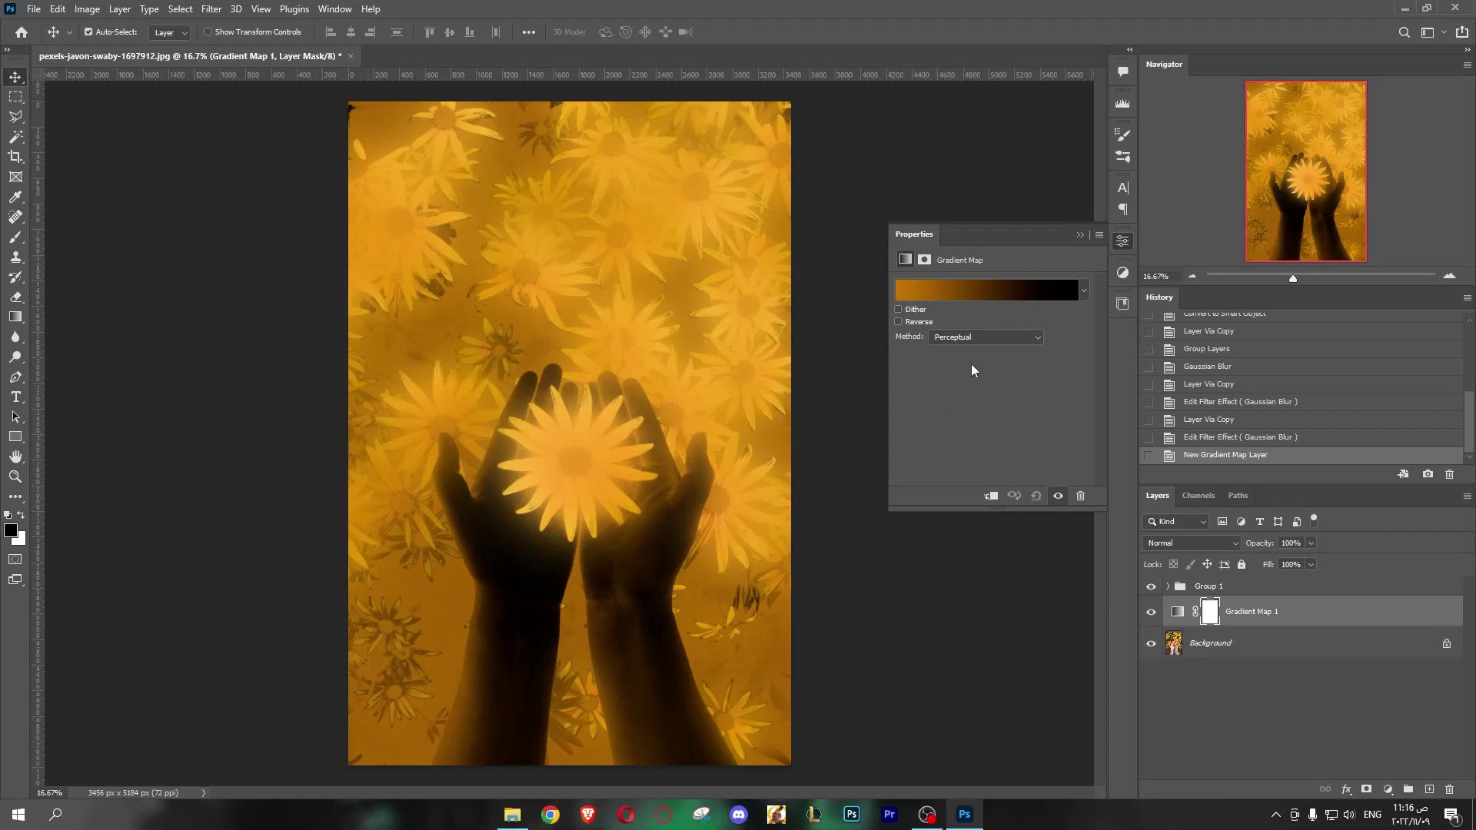
left_click(1123, 241)
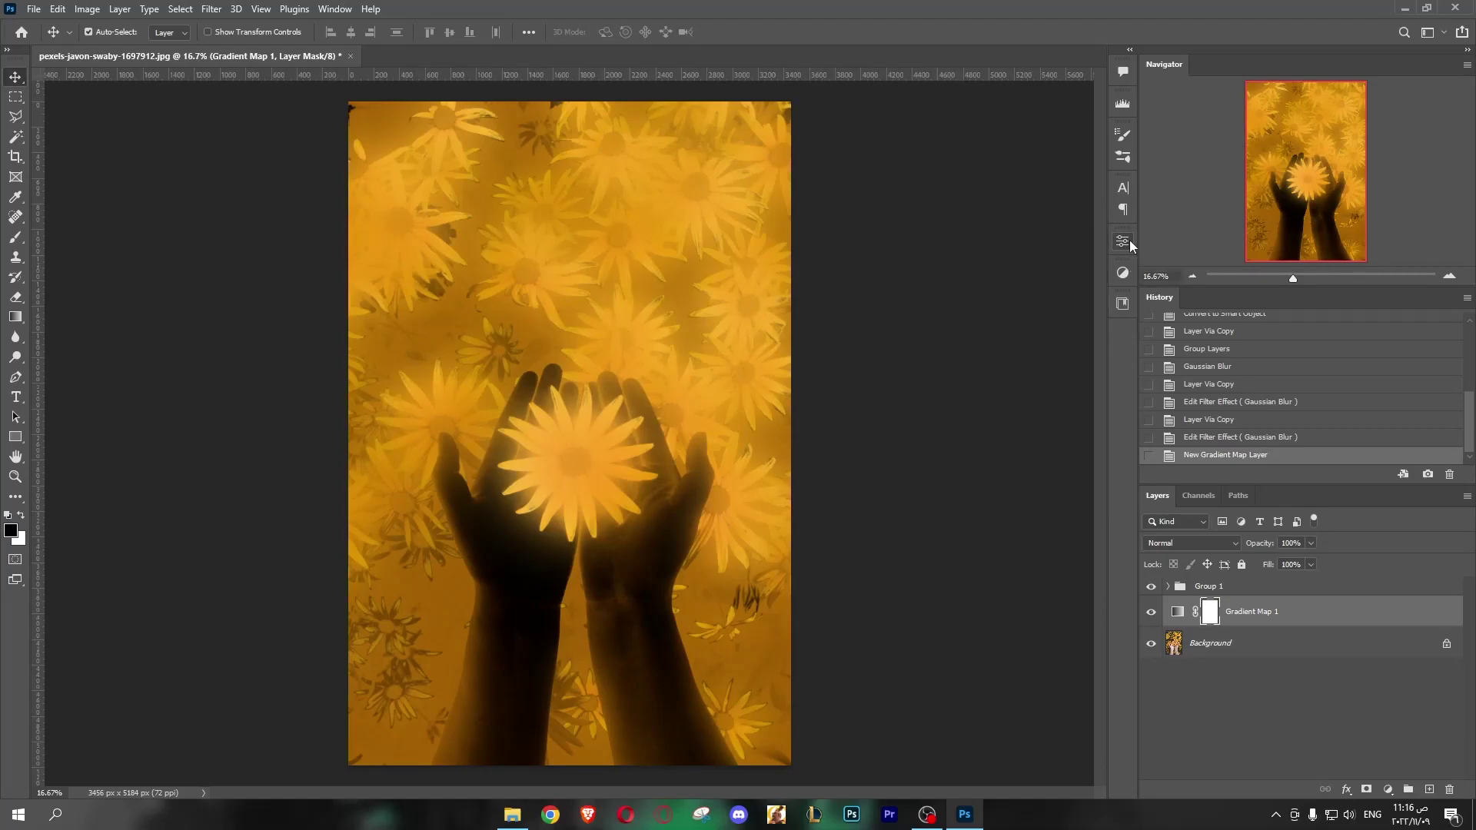
Set Layer 1 copy, copy 2 and copy 3 to Linear Dodge (Add) blending.
left_click(1168, 587)
scroll(1182, 615, "down", 1)
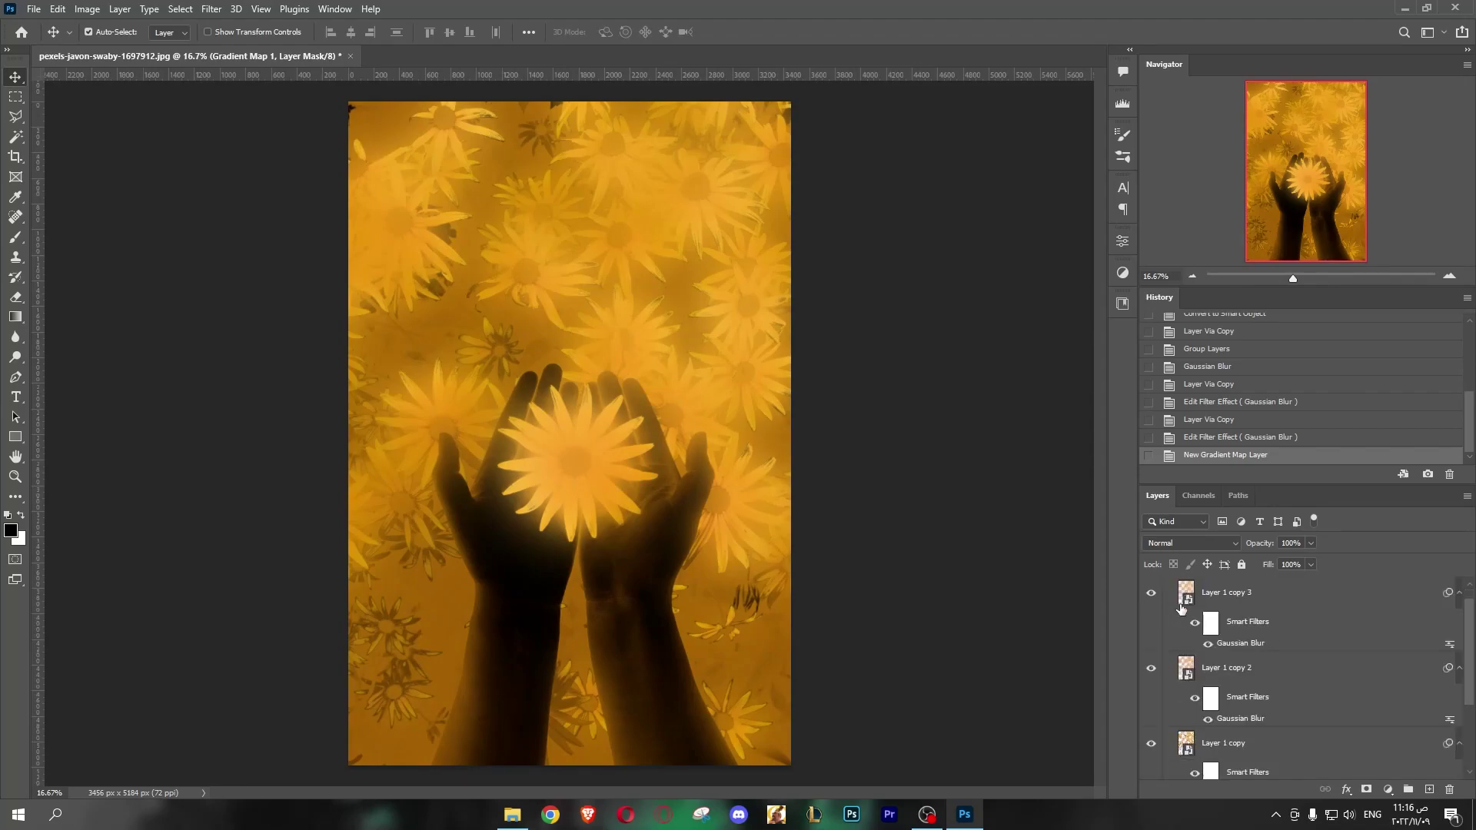
left_click(1251, 669)
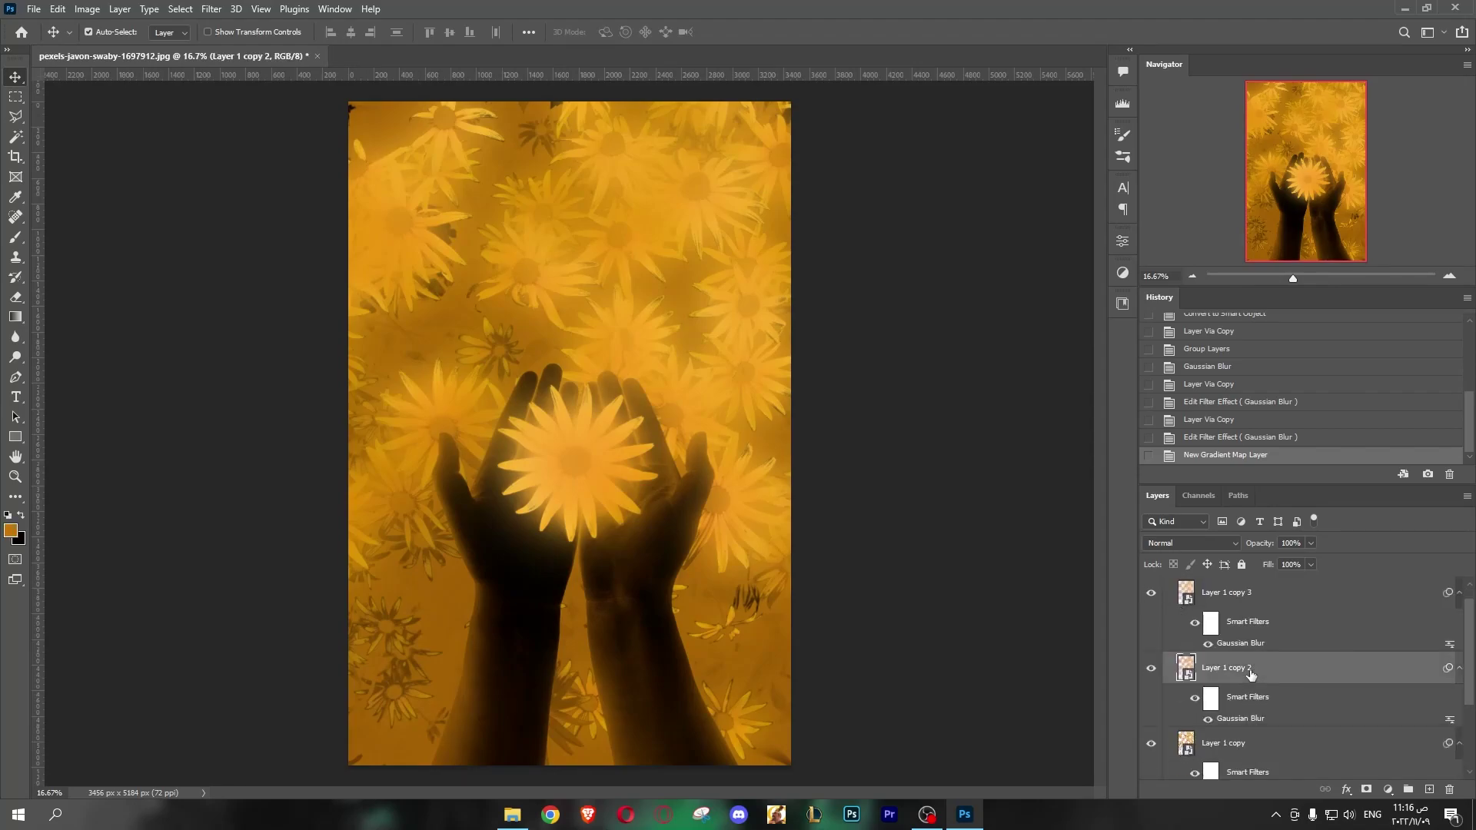
left_click(1213, 545)
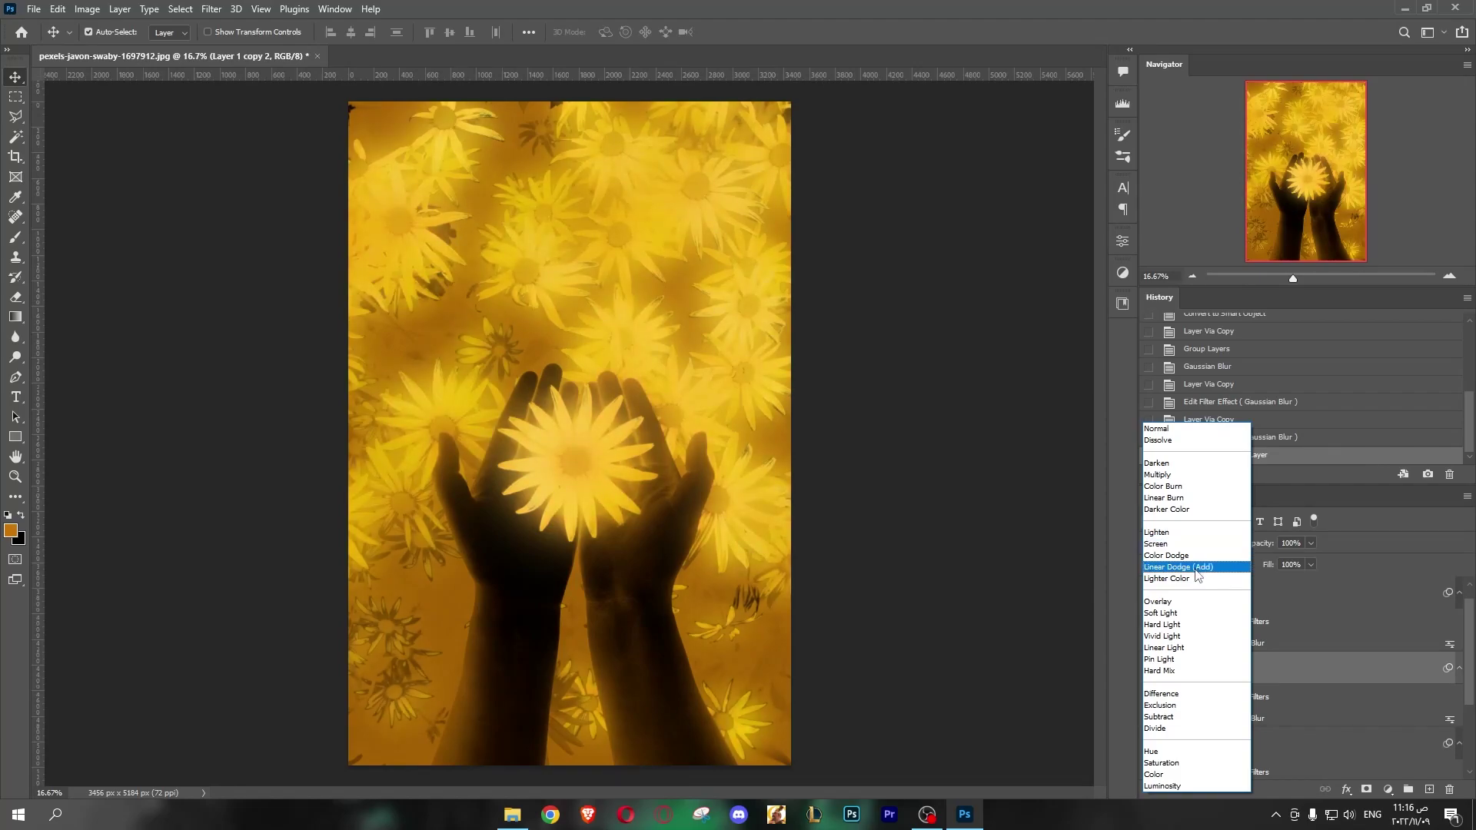
left_click(1195, 568)
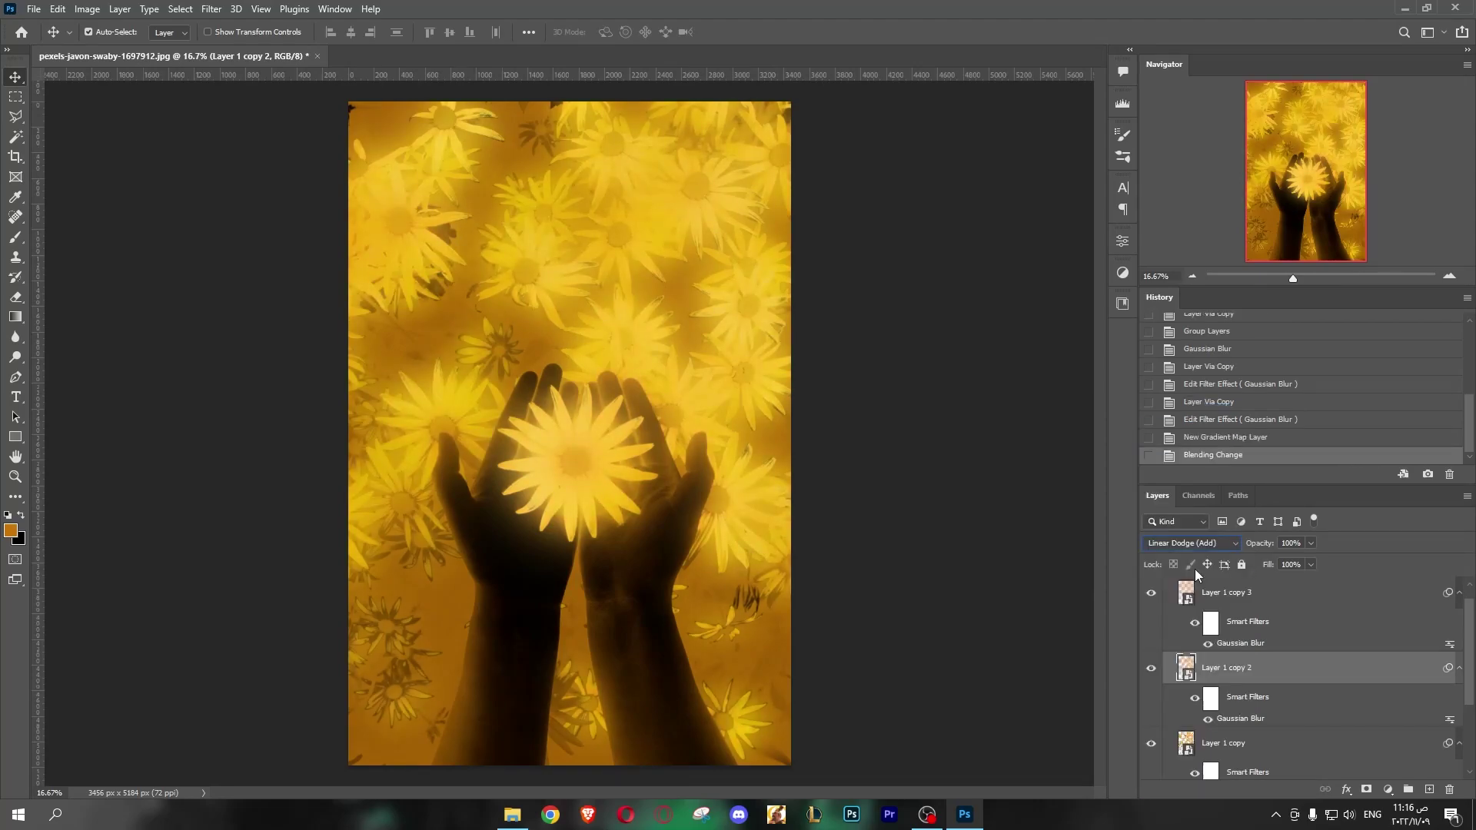
left_click(1224, 606)
left_click(1199, 542)
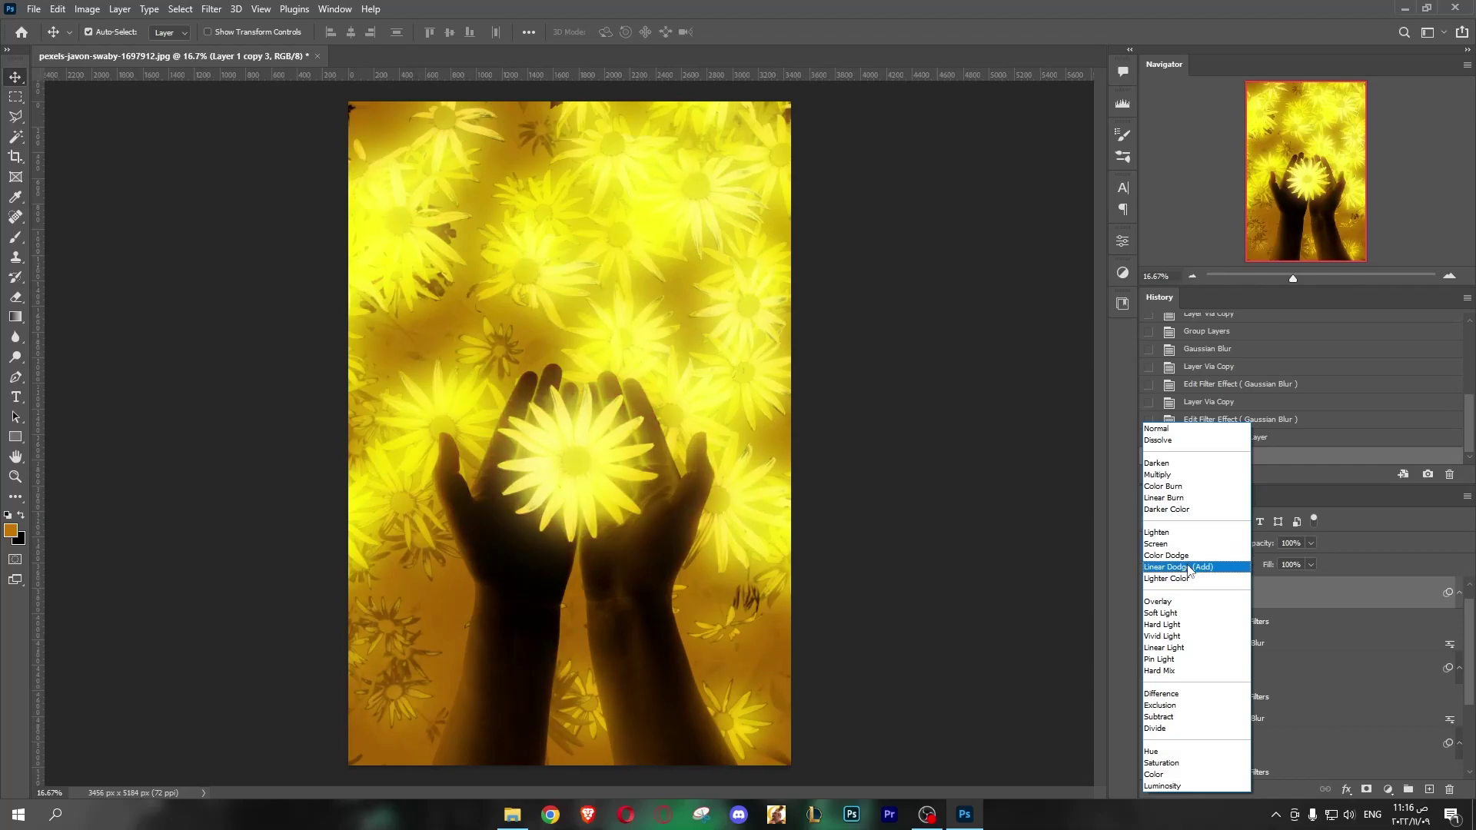
left_click(1188, 570)
left_click(1210, 751)
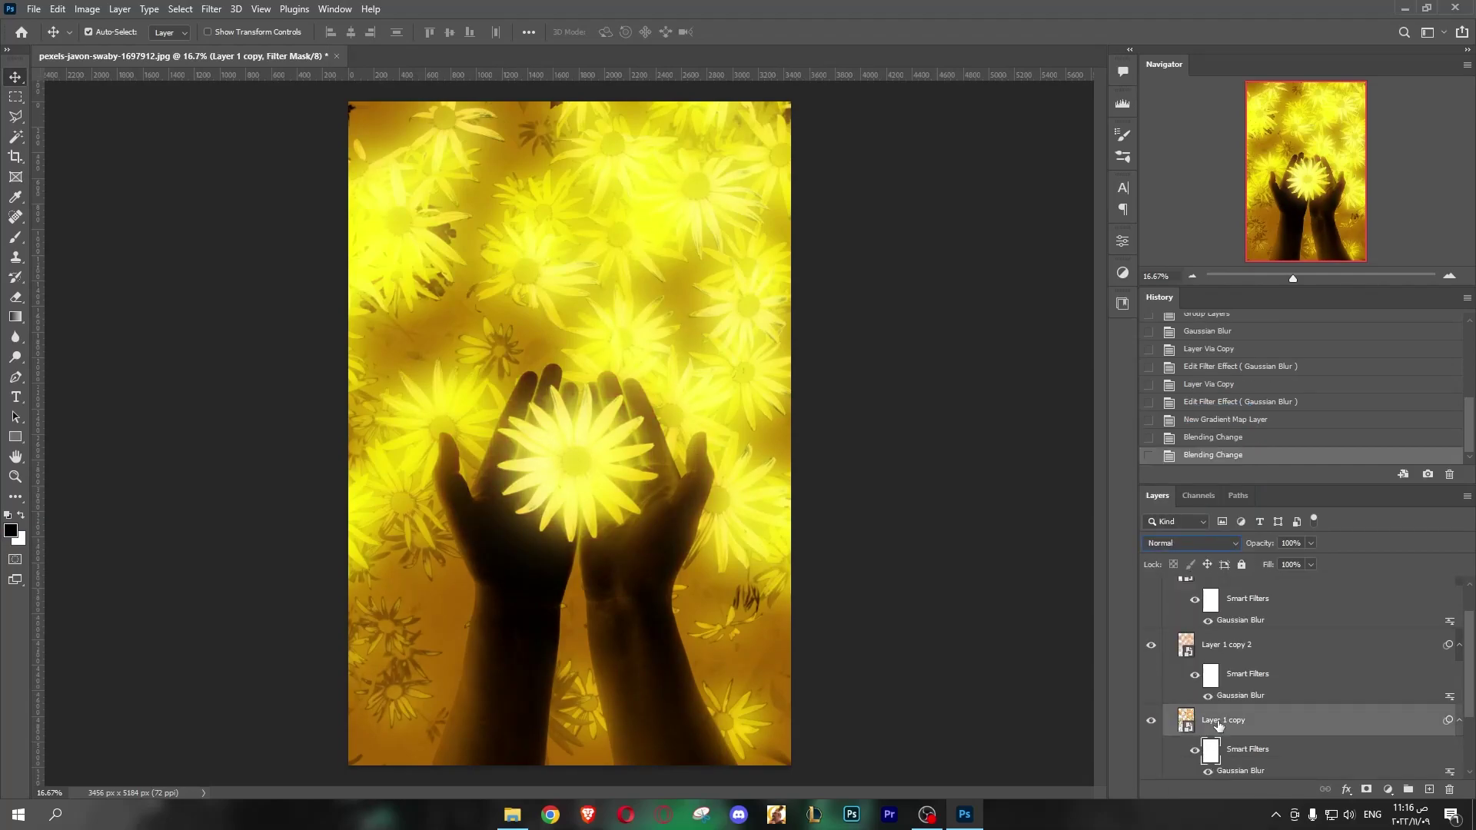
left_click(1210, 549)
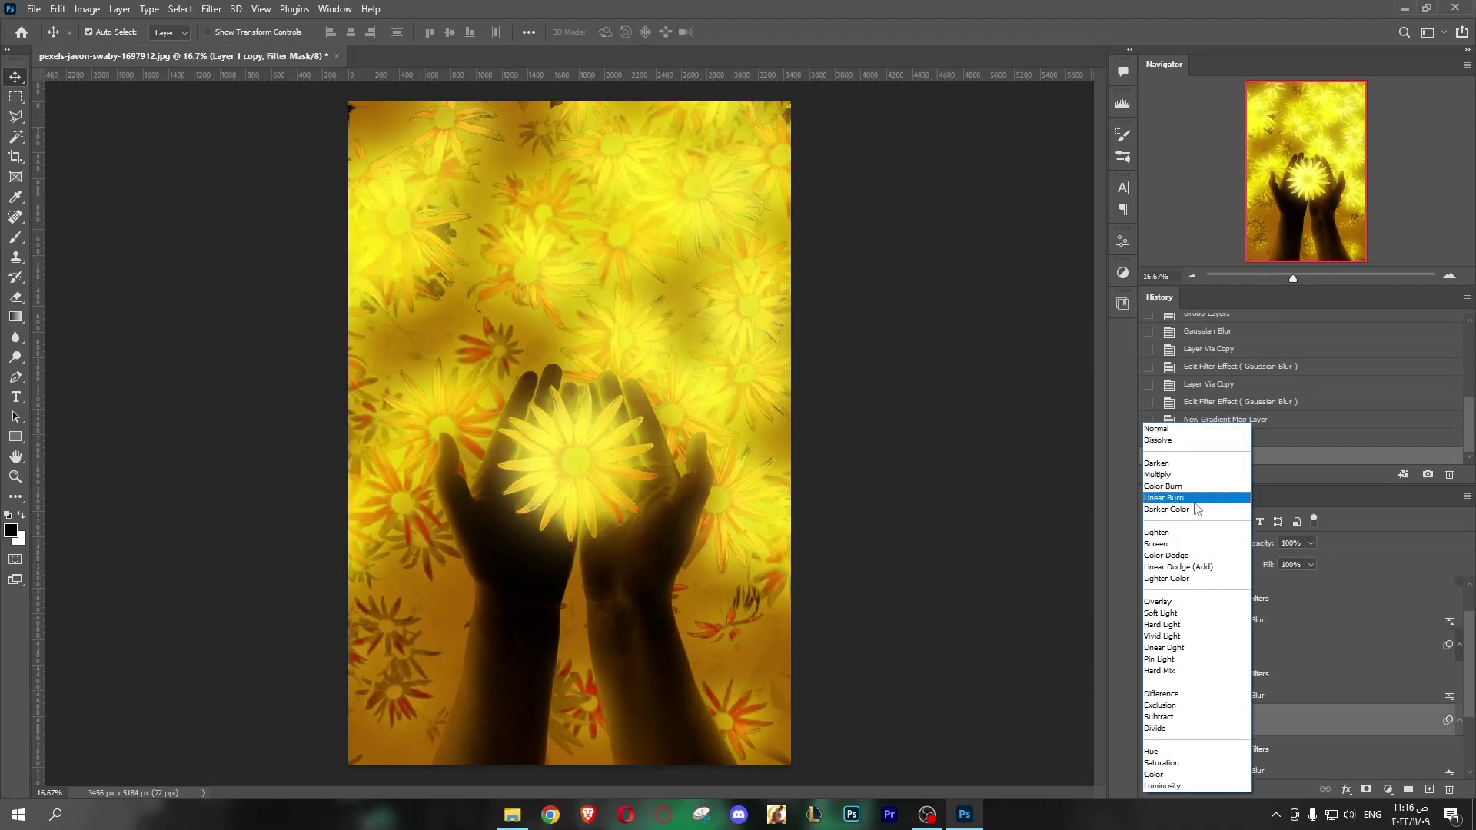
left_click(1193, 568)
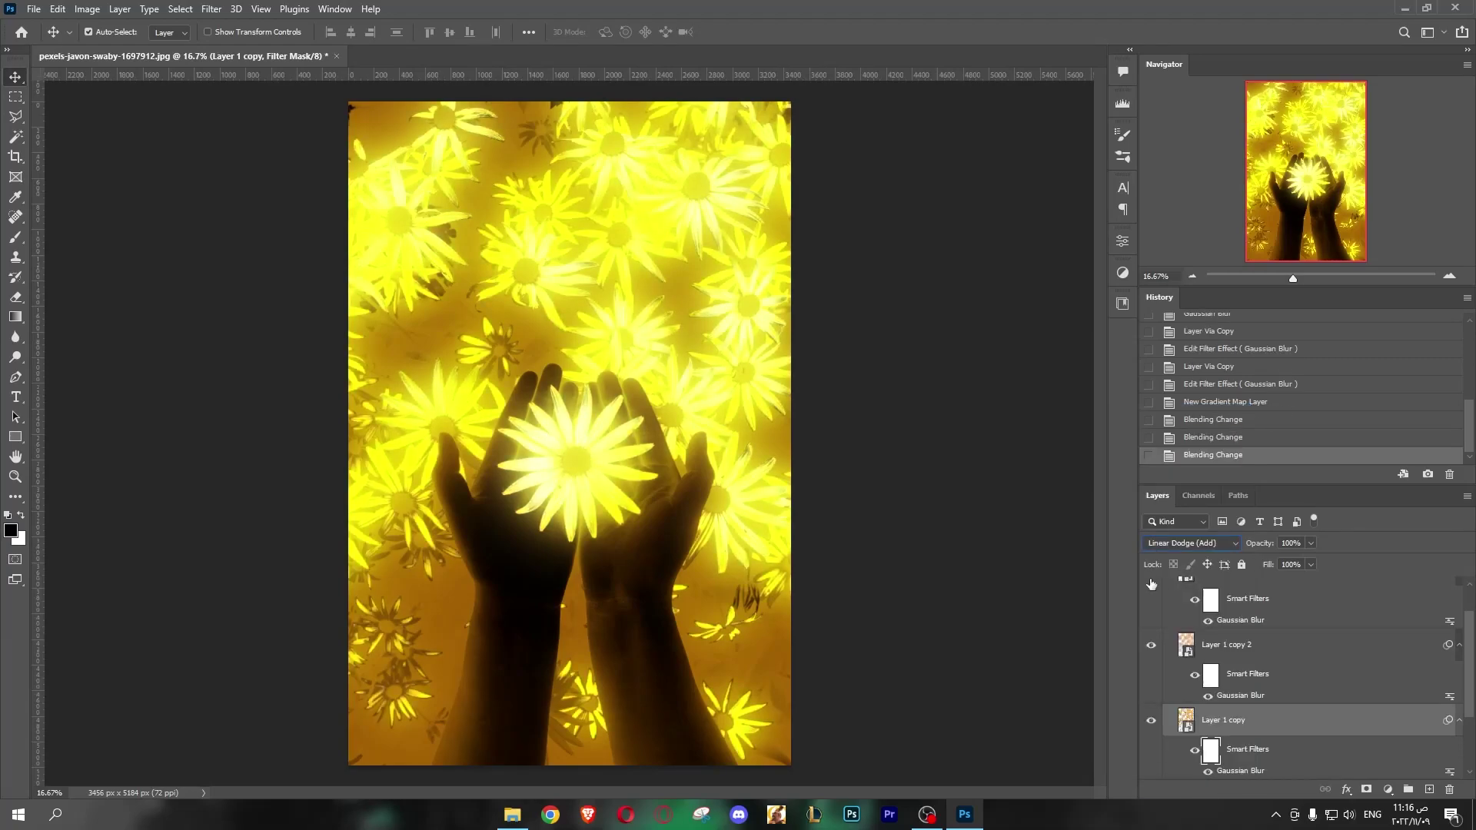
Verify Layer 1 copy 2 stays on Linear Dodge (Add), then select Gradient Map 1.
scroll(1173, 587, "up", 1)
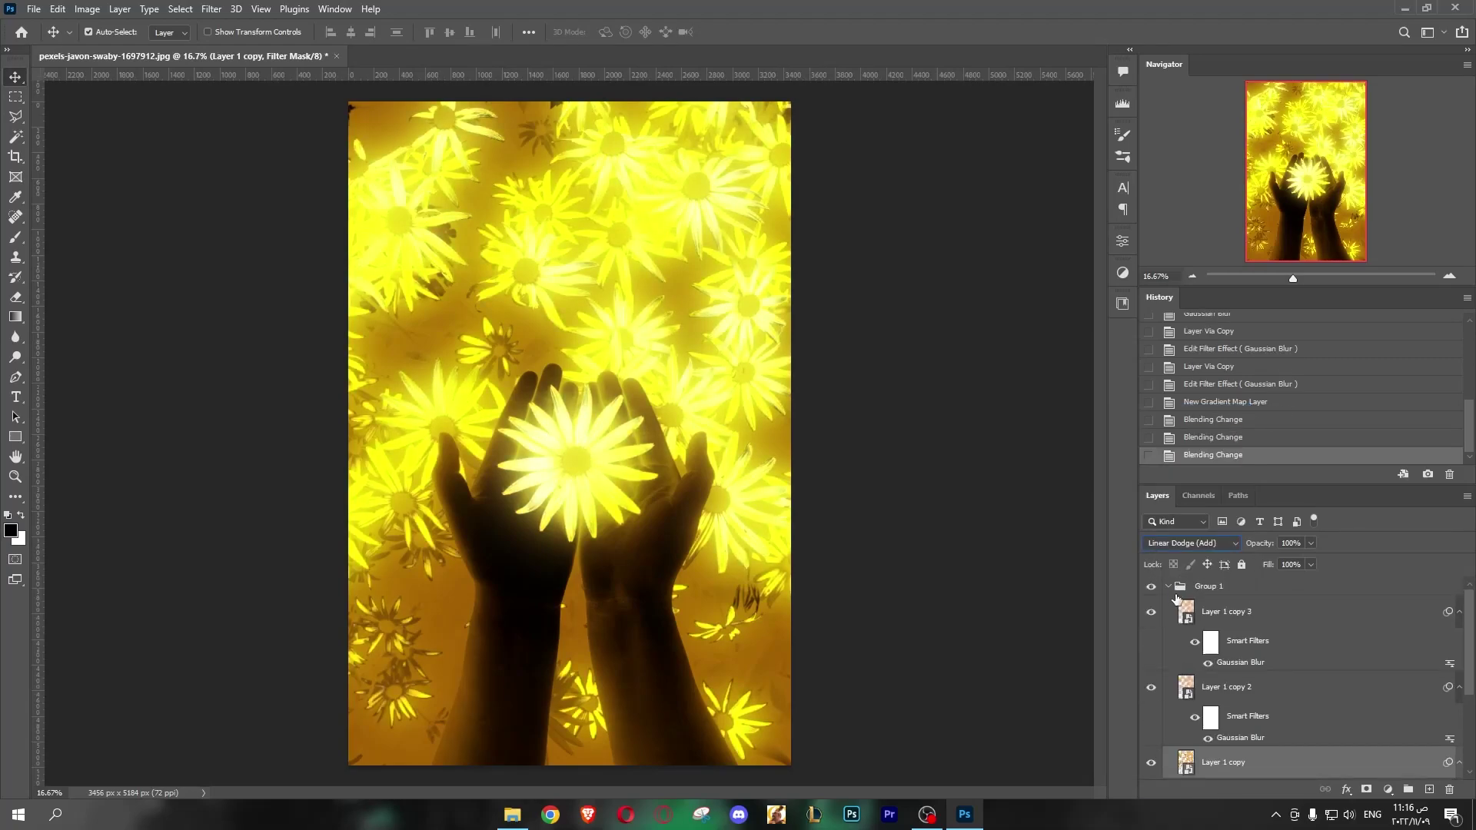
left_click(1170, 588)
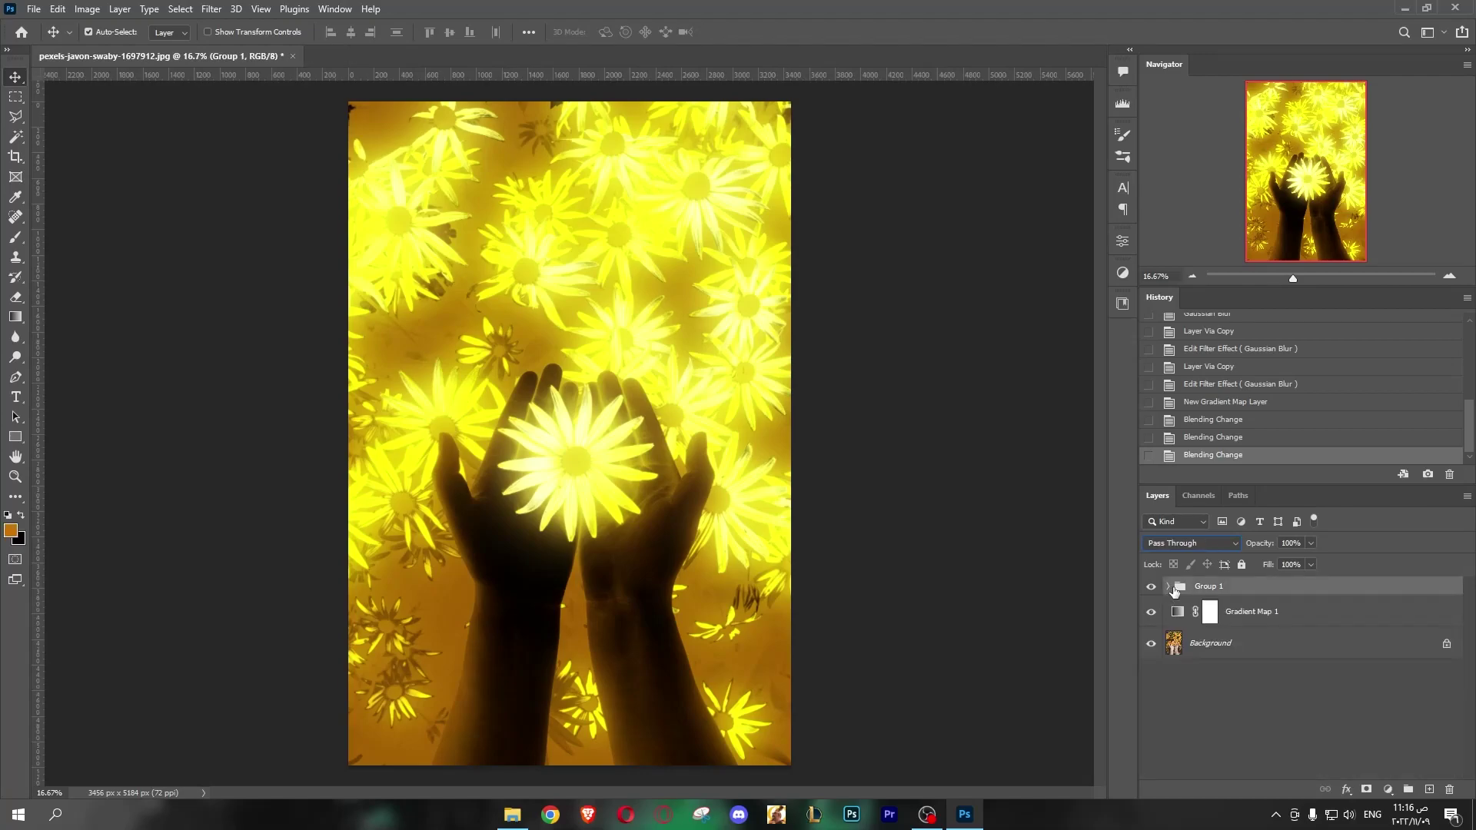
left_click(1168, 588)
left_click(1228, 686)
left_click(1187, 543)
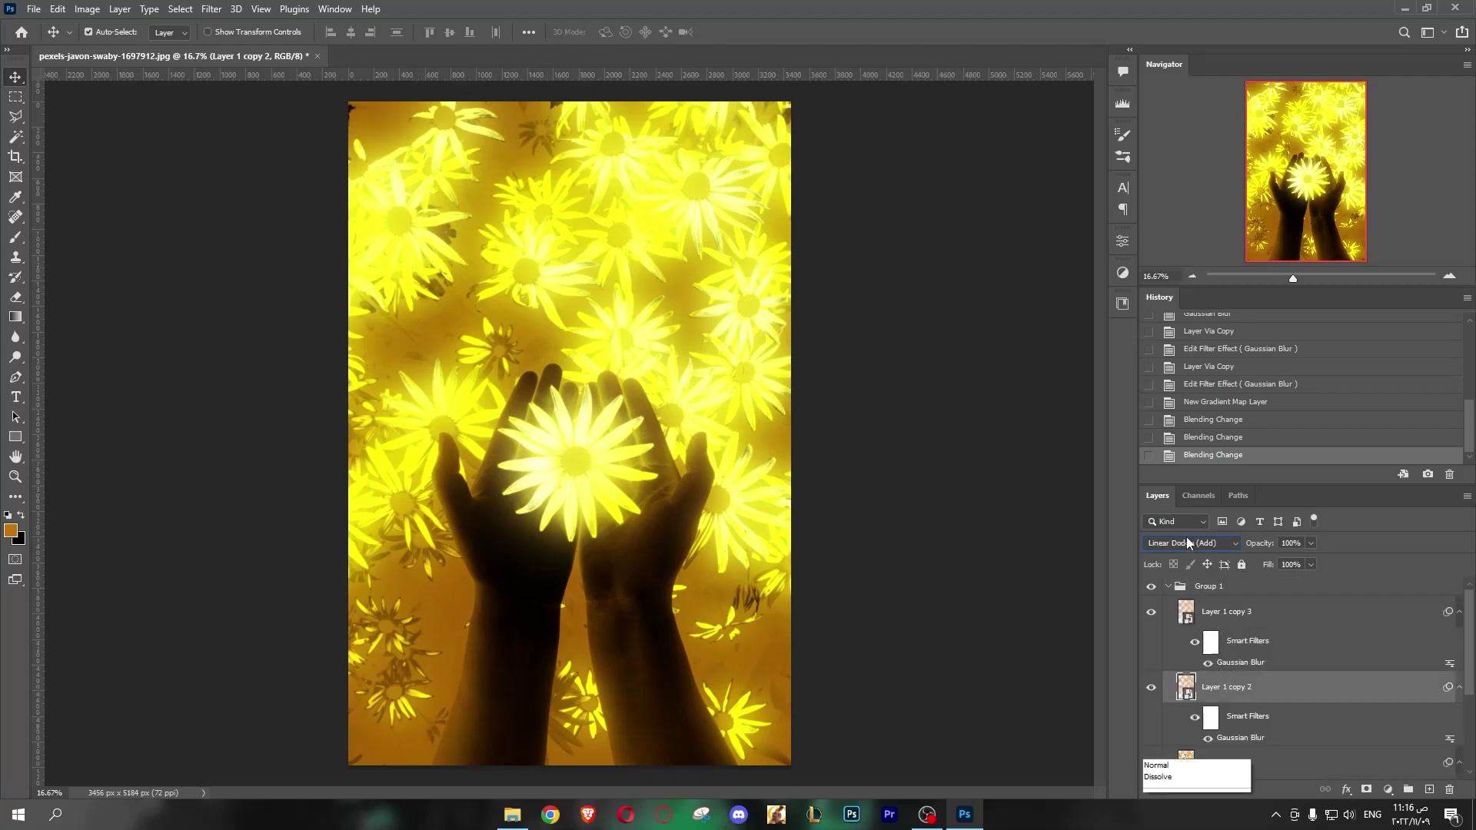
left_click(1148, 561)
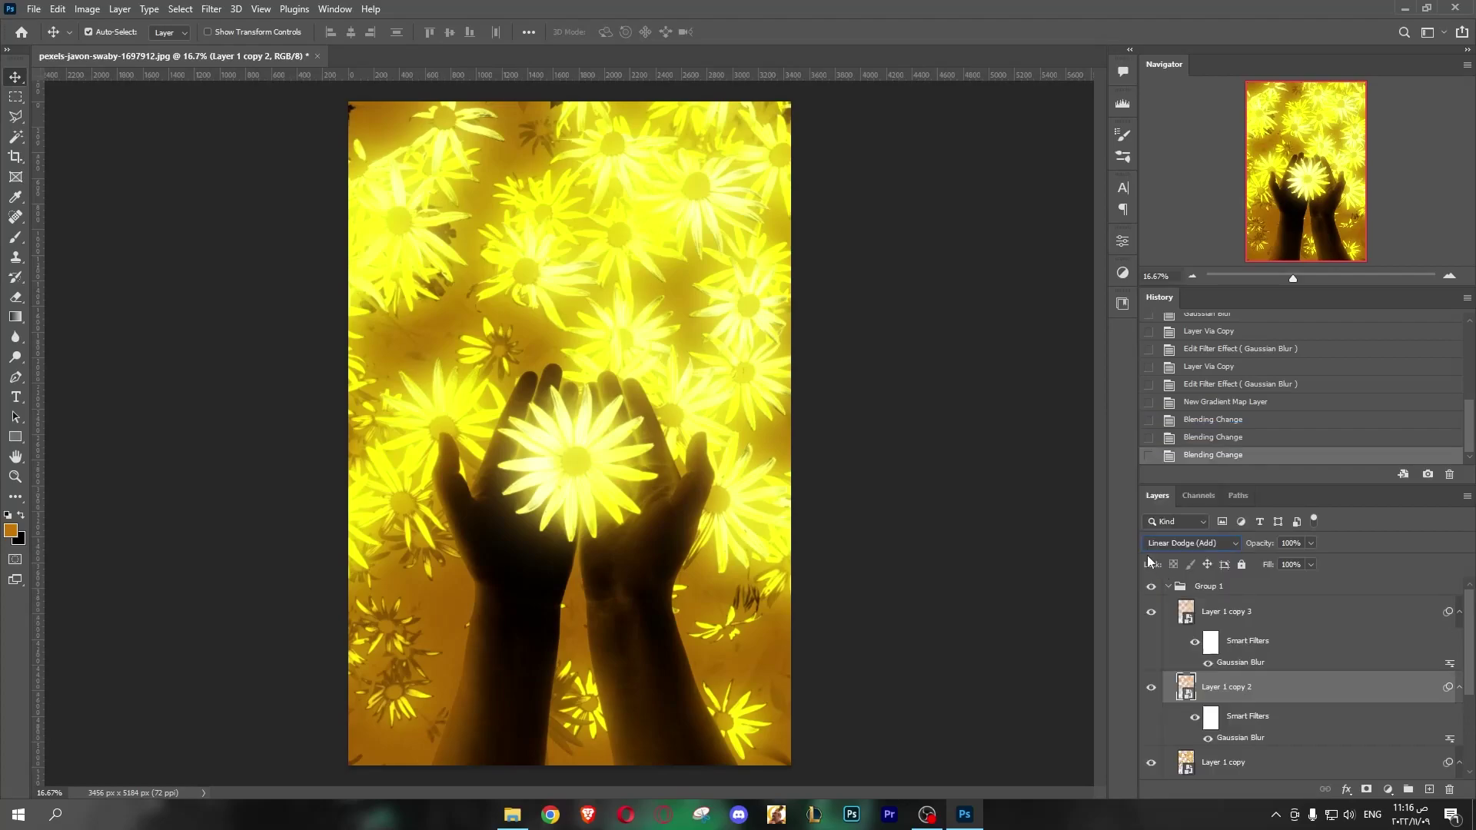
left_click(1168, 587)
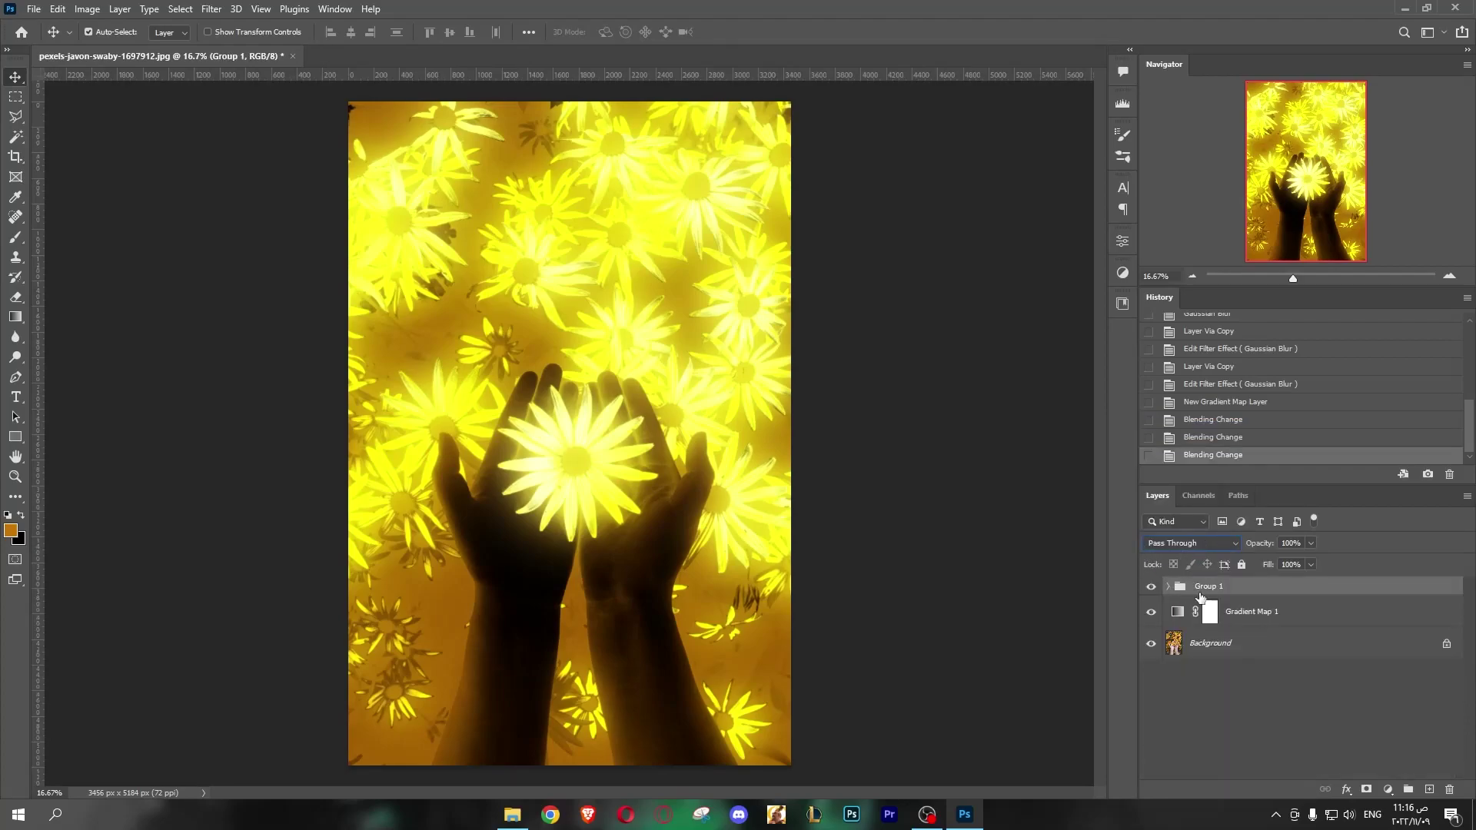
left_click(1232, 613)
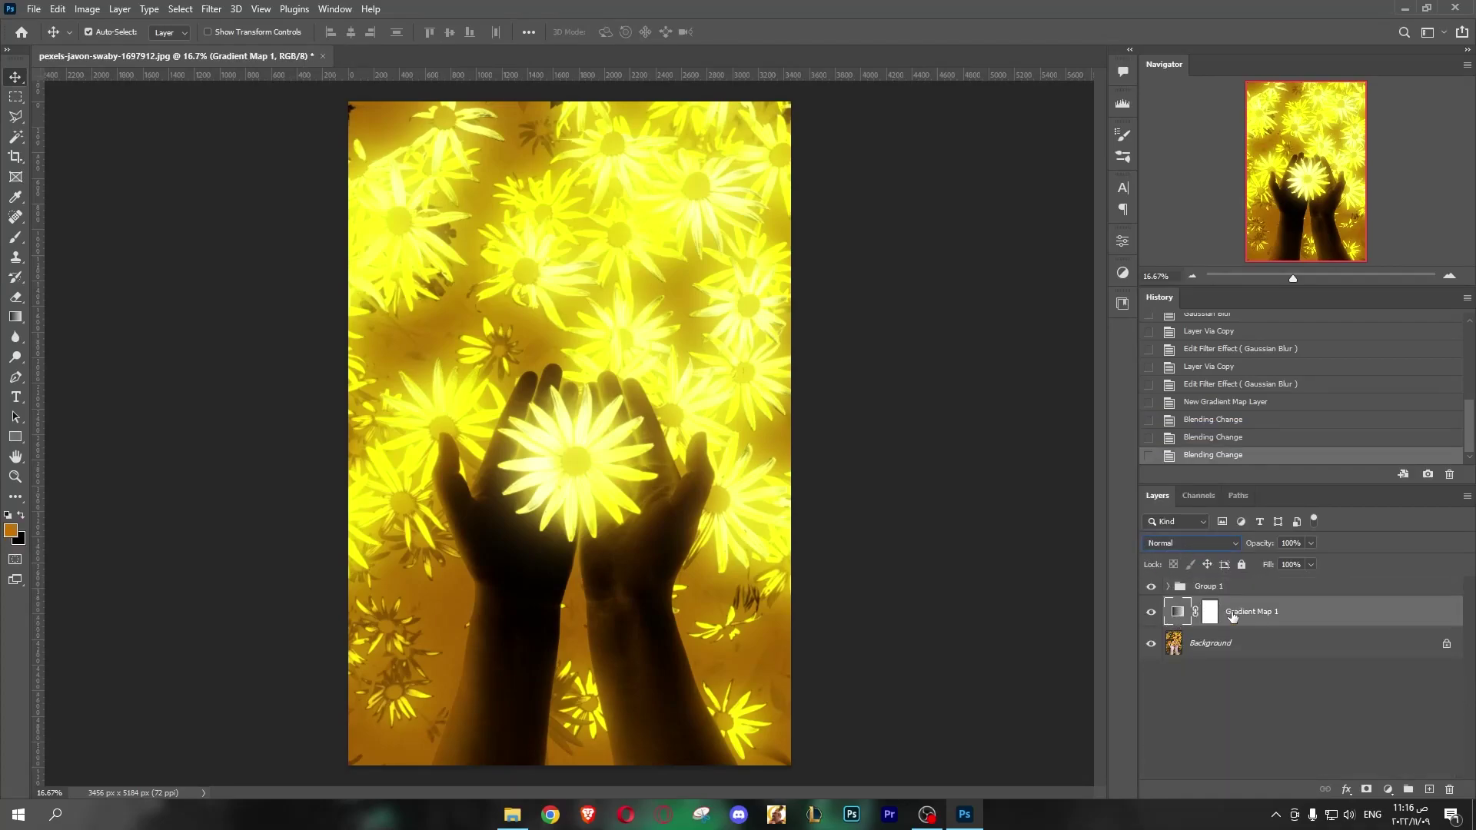
double_click(1212, 613)
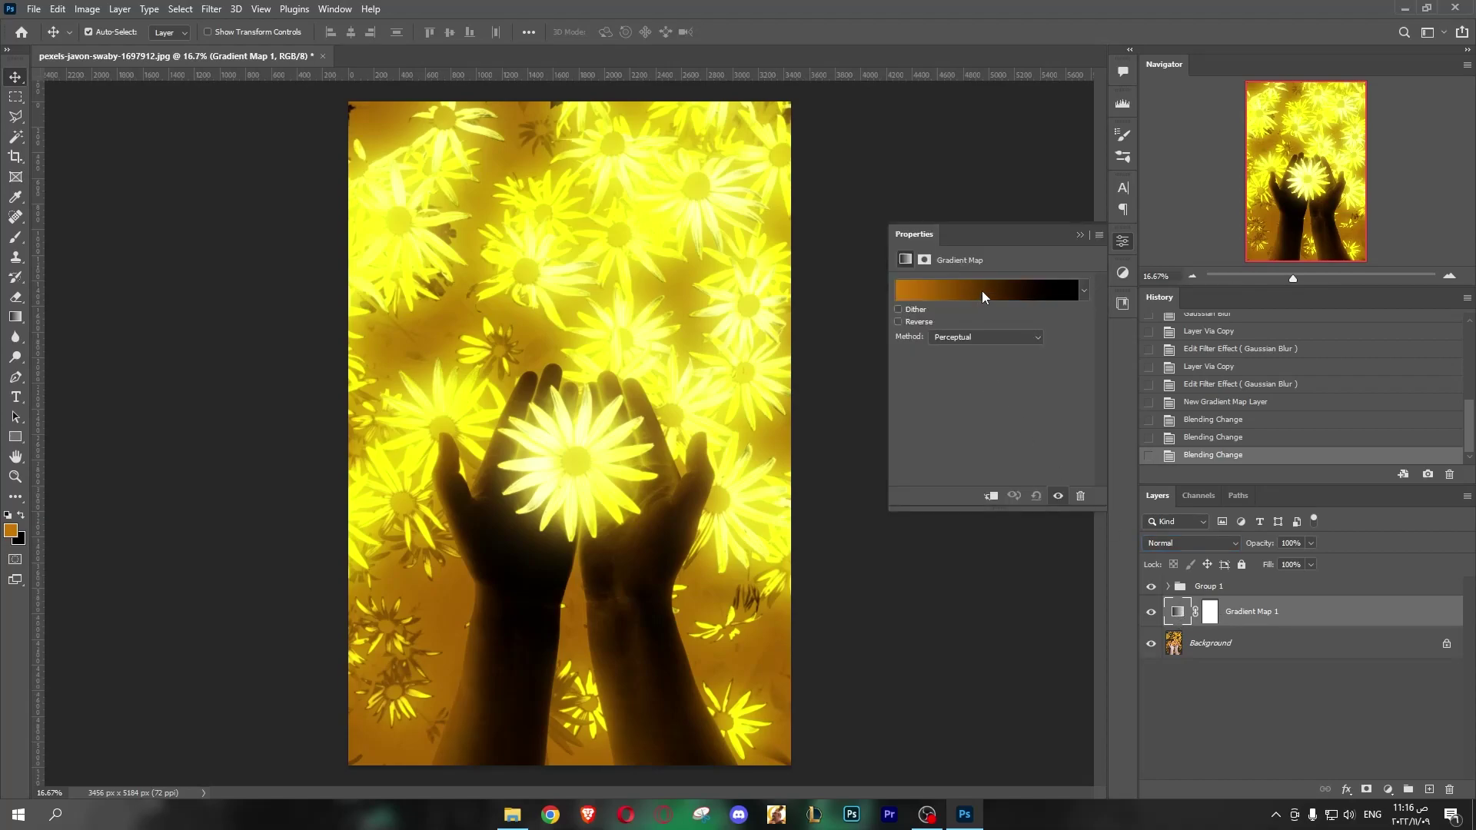
left_click(1123, 243)
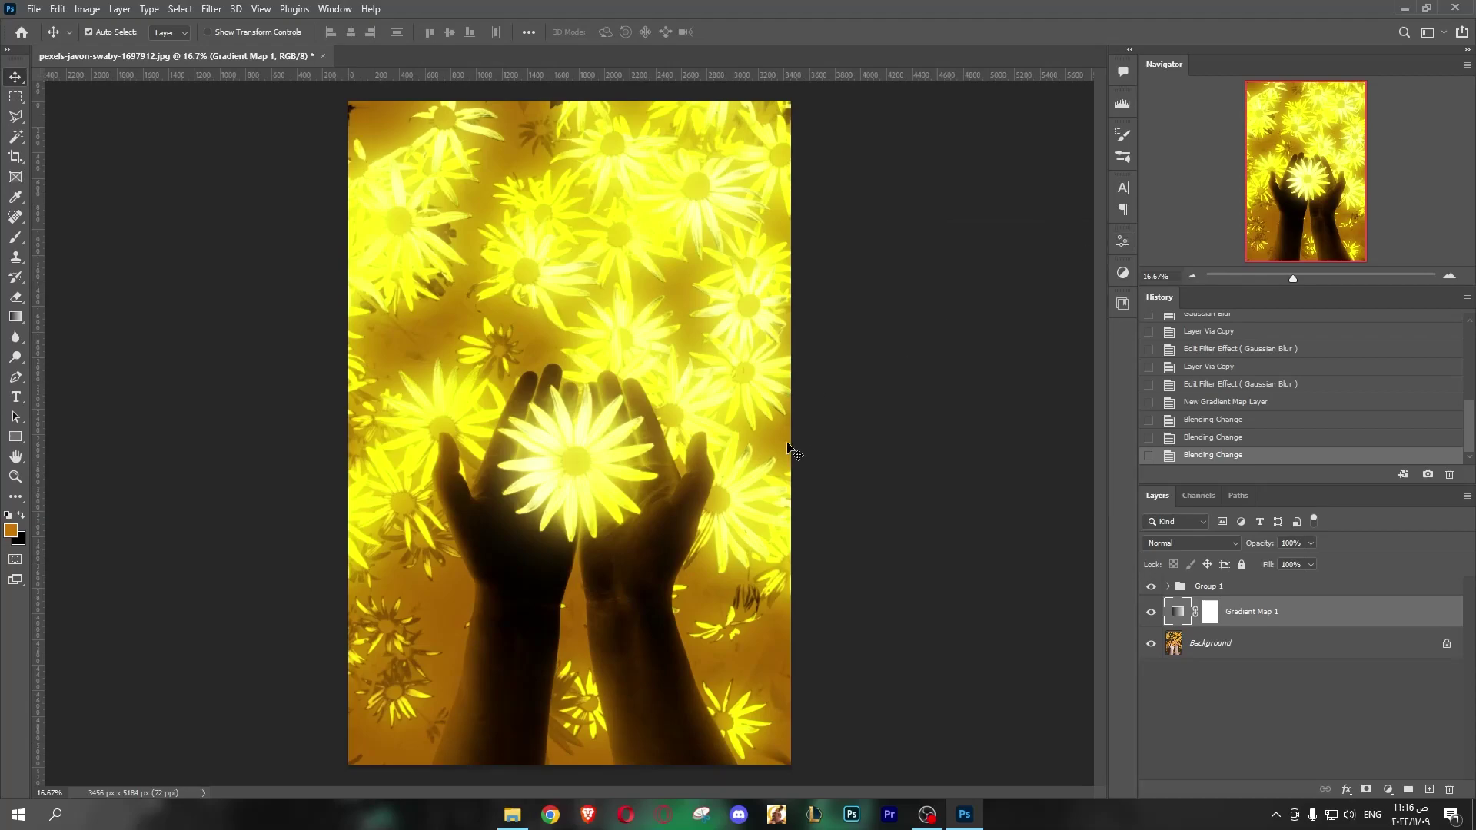
left_click(1450, 277)
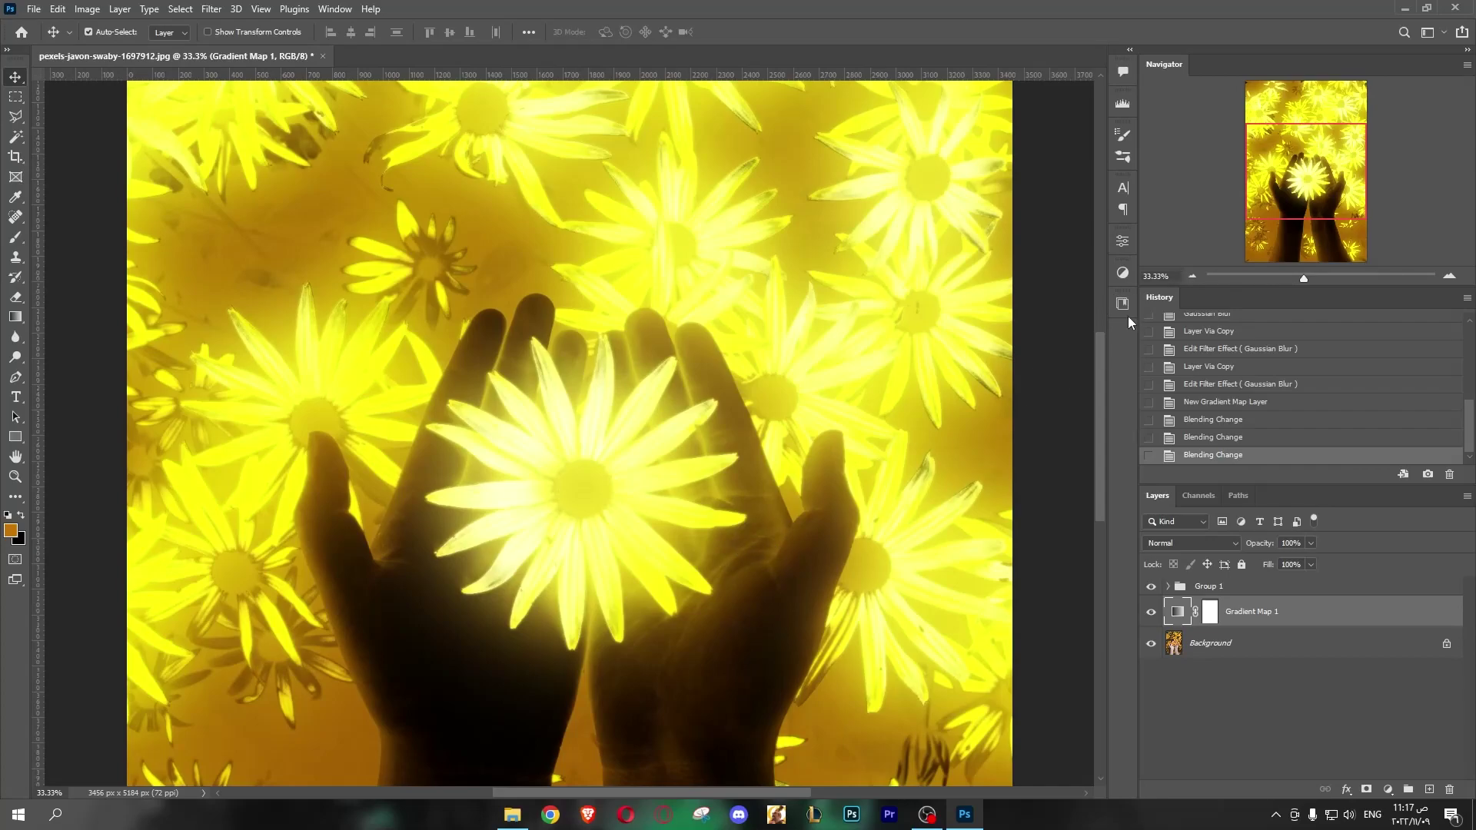
left_click(1190, 278)
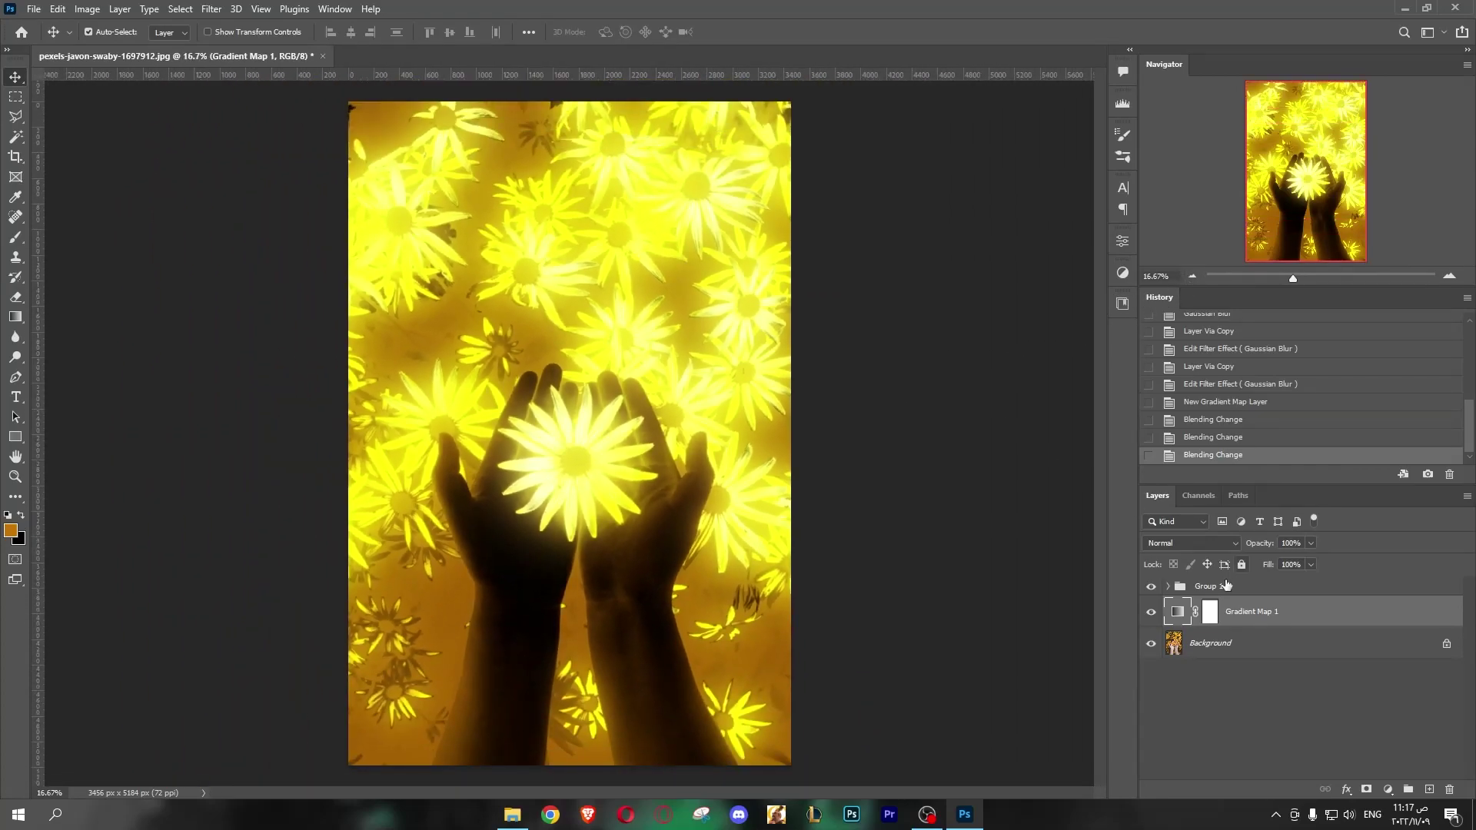
Switch Gradient Map 1 to the Basics 'Black, White' gradient preset.
double_click(1188, 611)
left_click(991, 292)
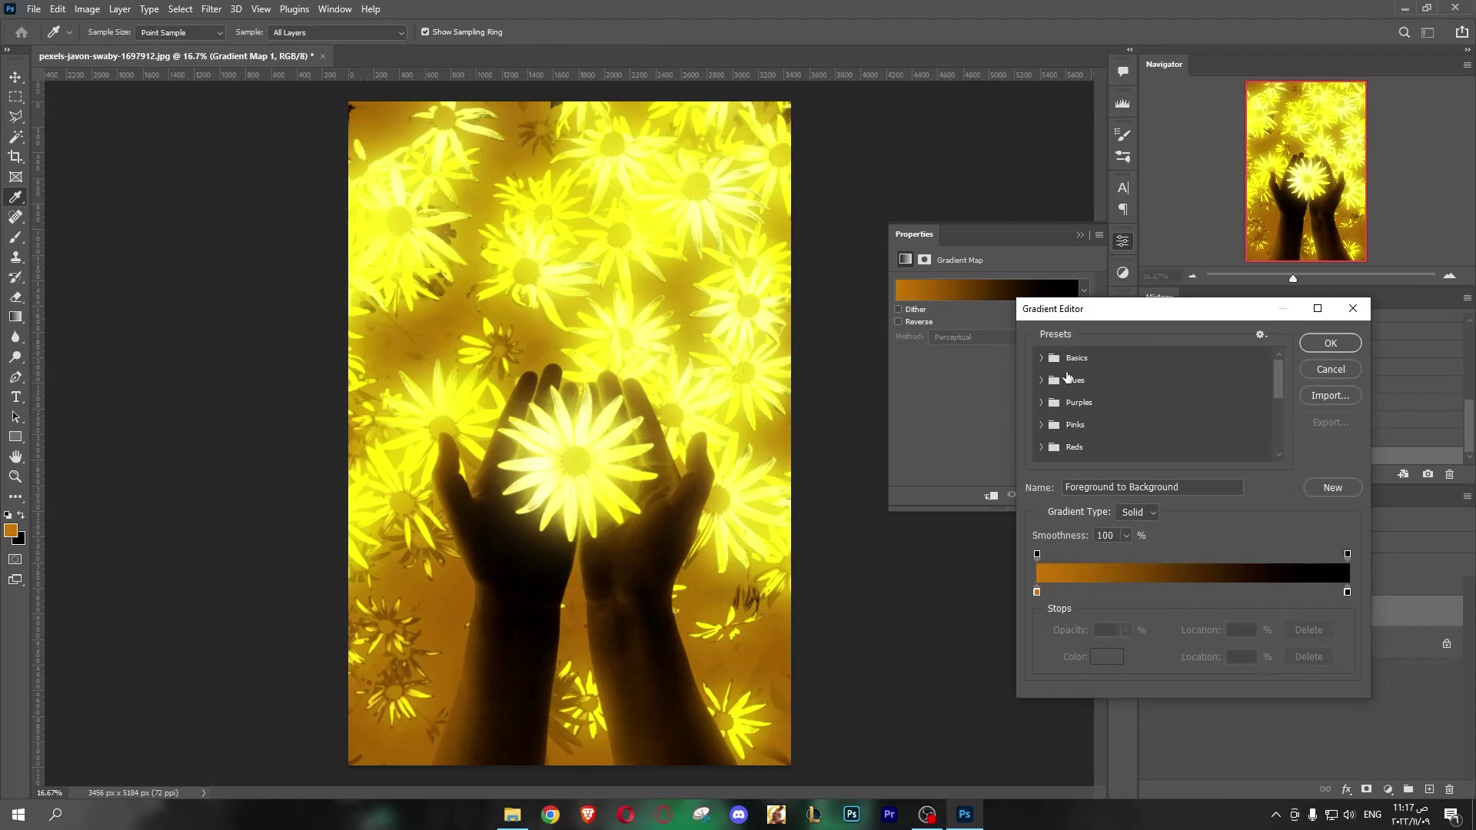
left_click(1042, 379)
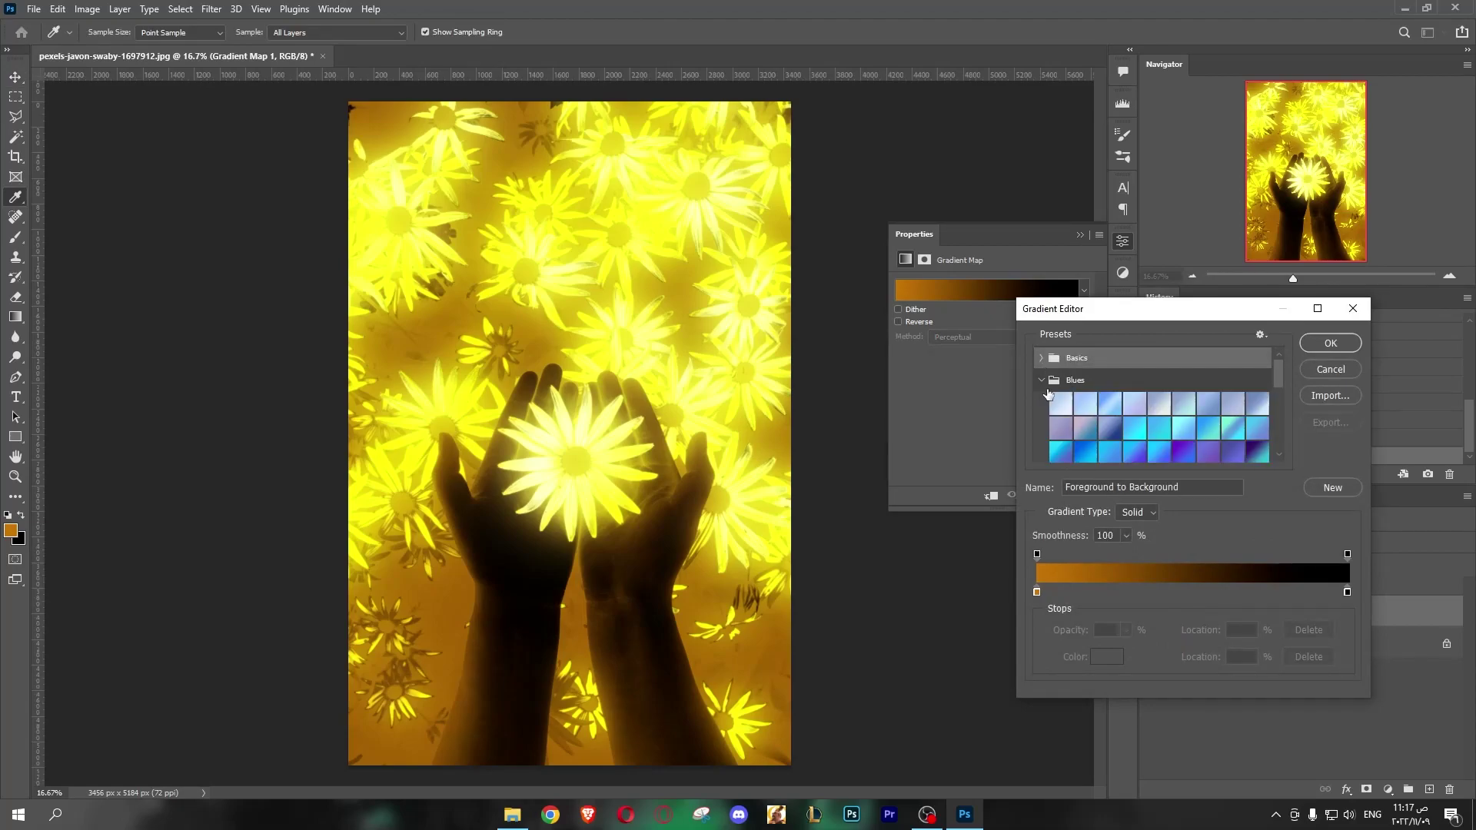
left_click(1076, 401)
left_click(1107, 432)
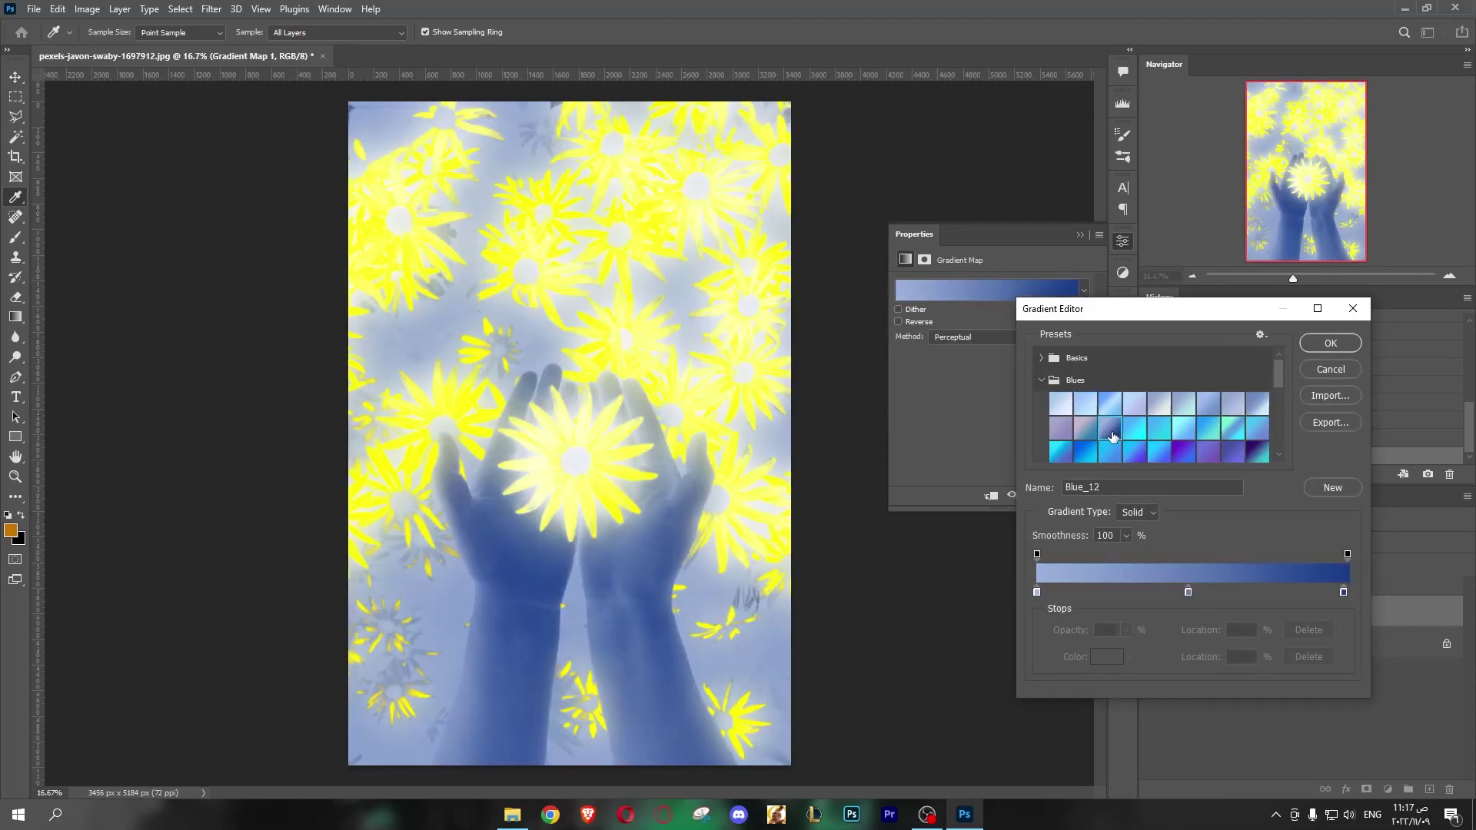
left_click(1042, 357)
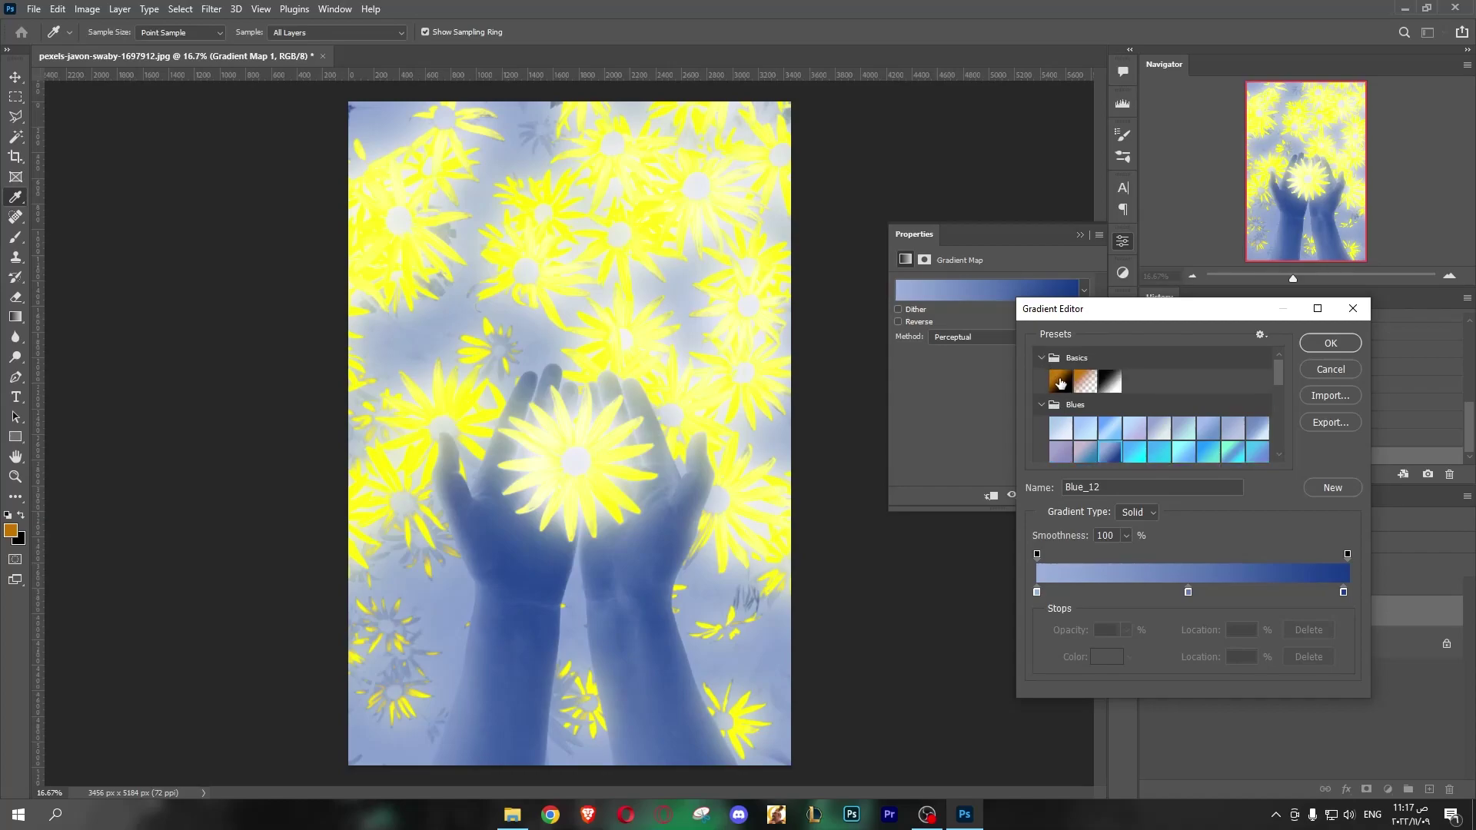
left_click(1060, 380)
left_click(1109, 381)
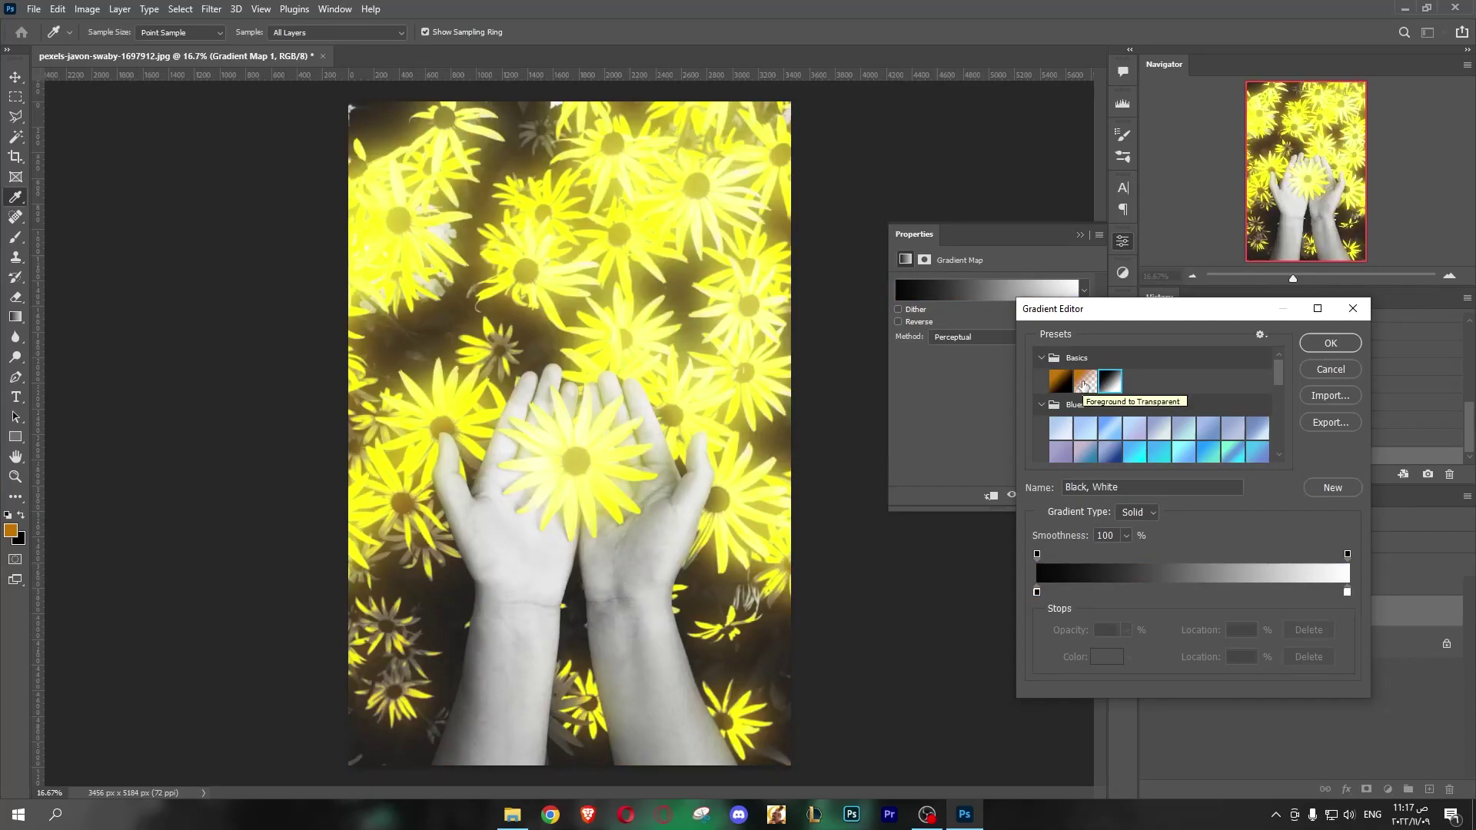
key("Return")
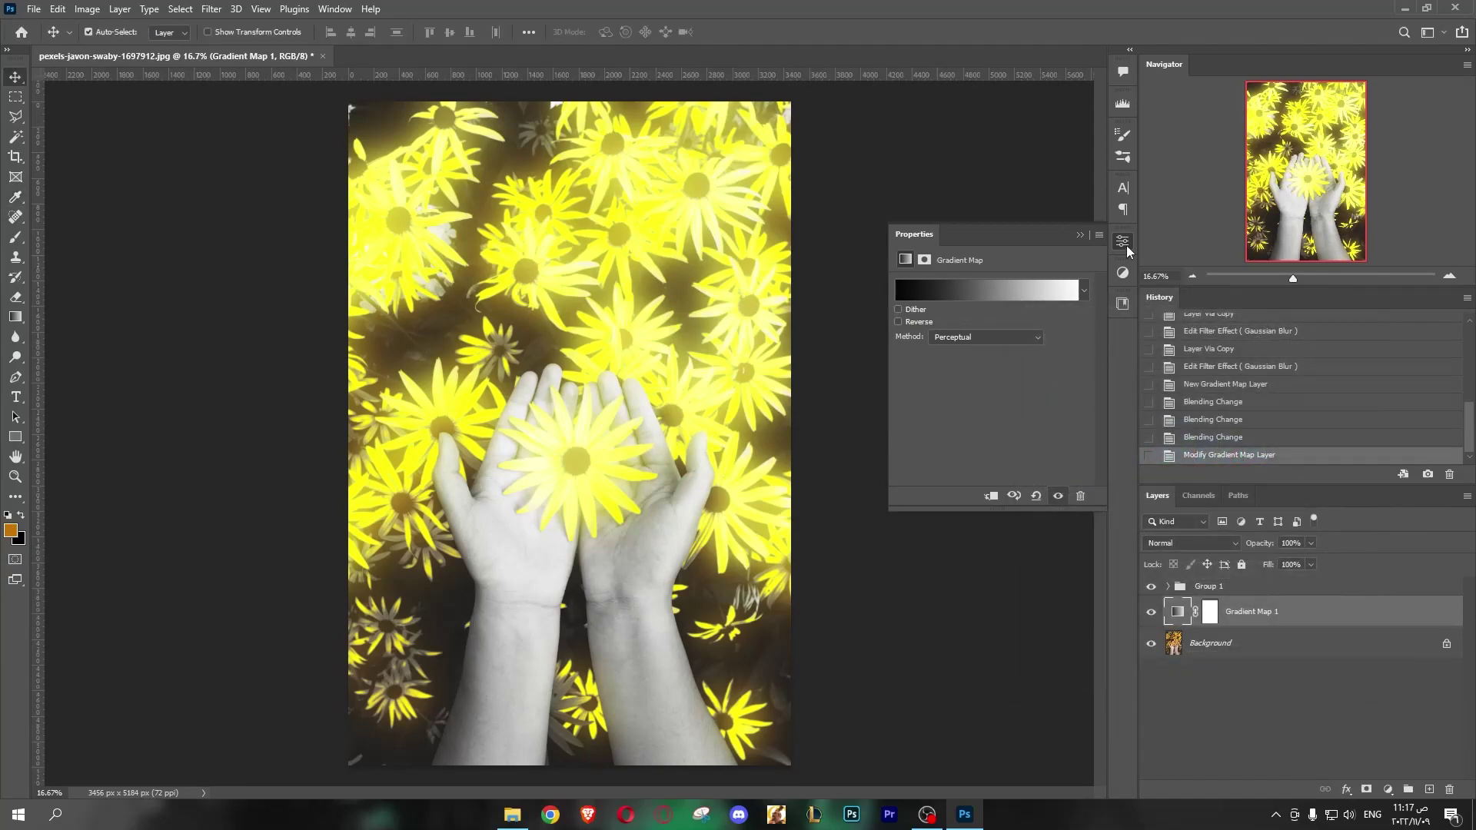
left_click(1127, 242)
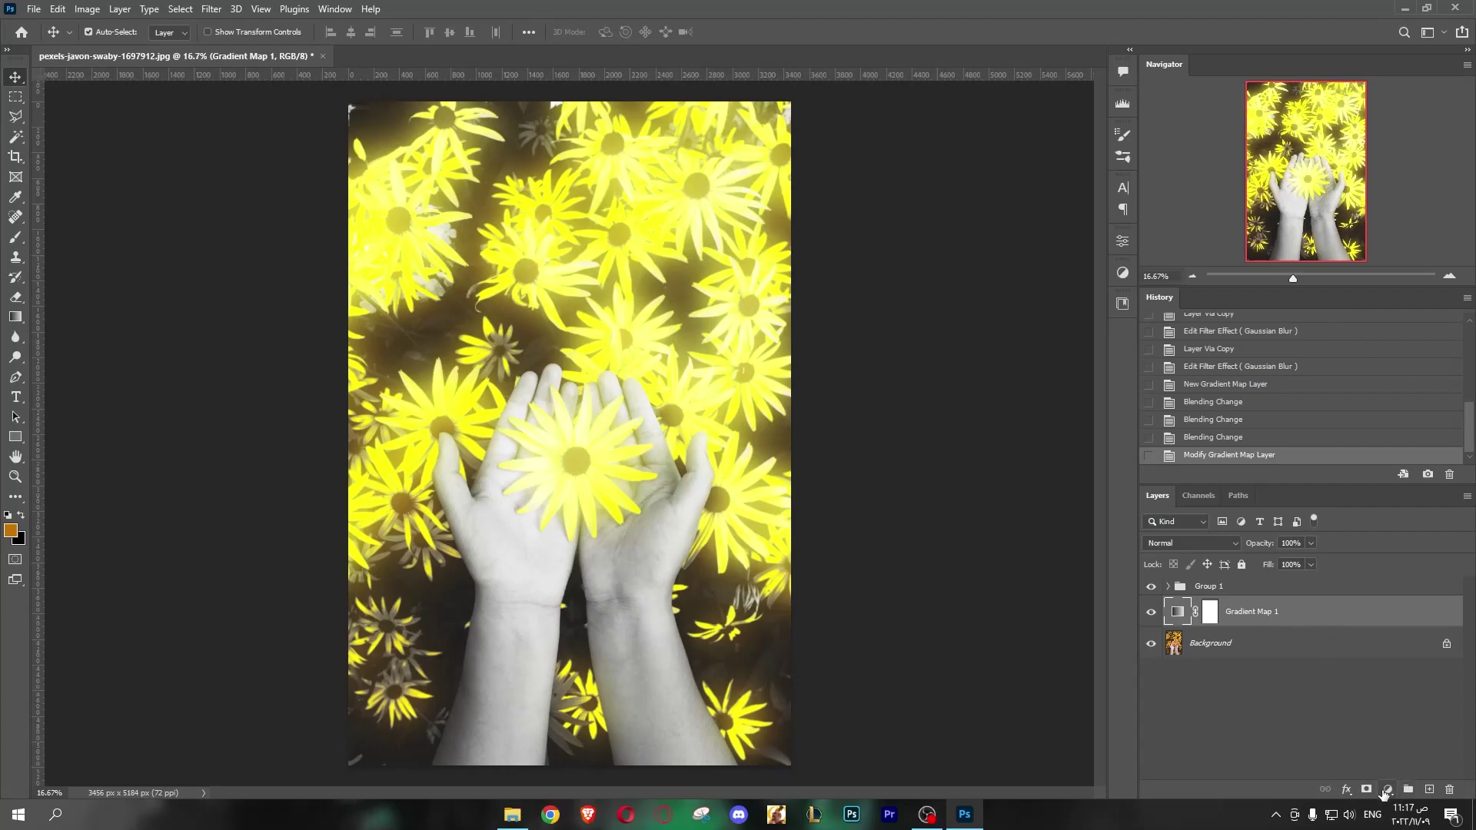
left_click(1387, 789)
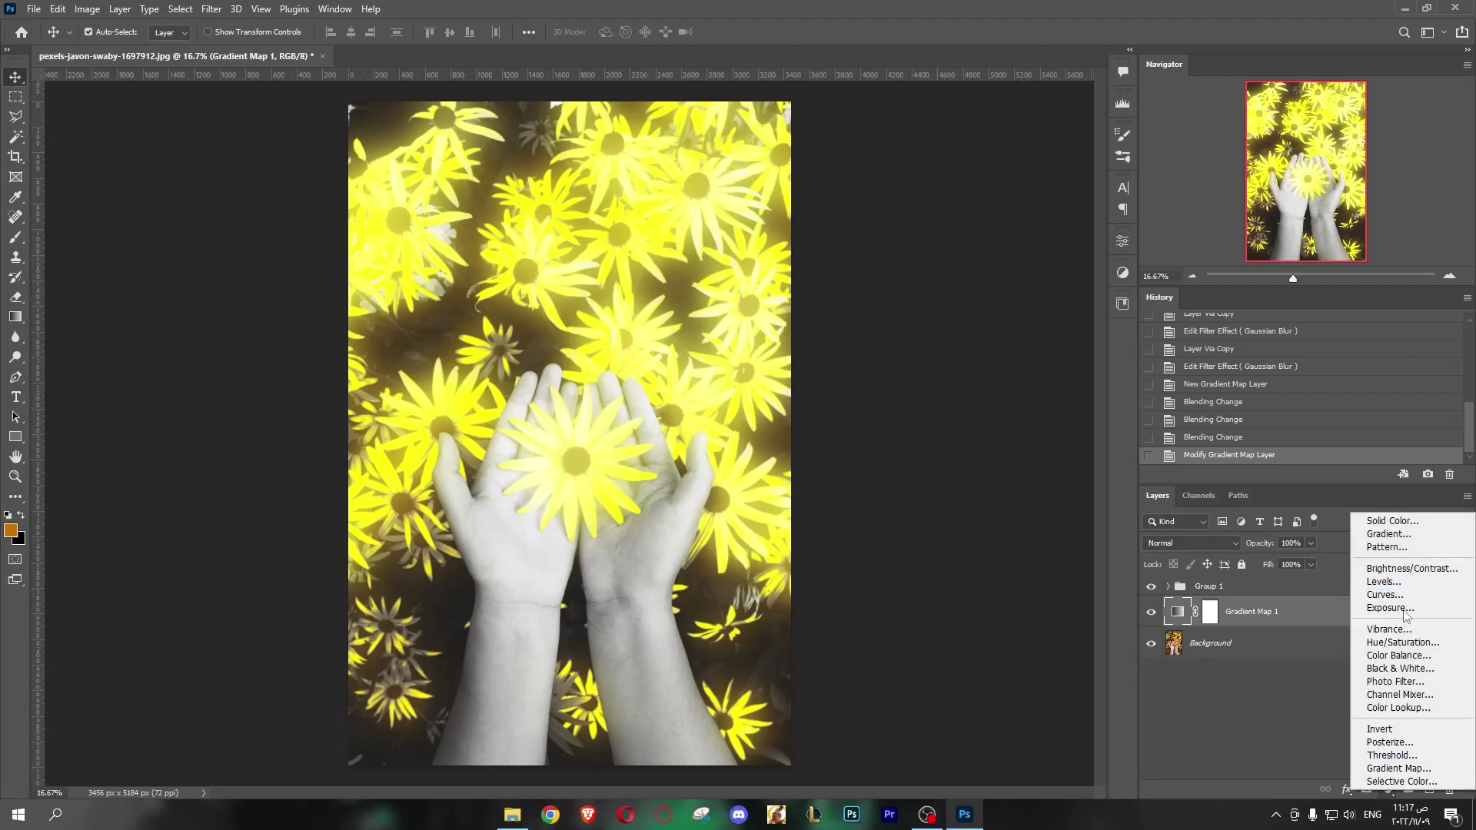
Add a Brightness/Contrast layer, lower brightness, and toggle it to compare.
left_click(1411, 569)
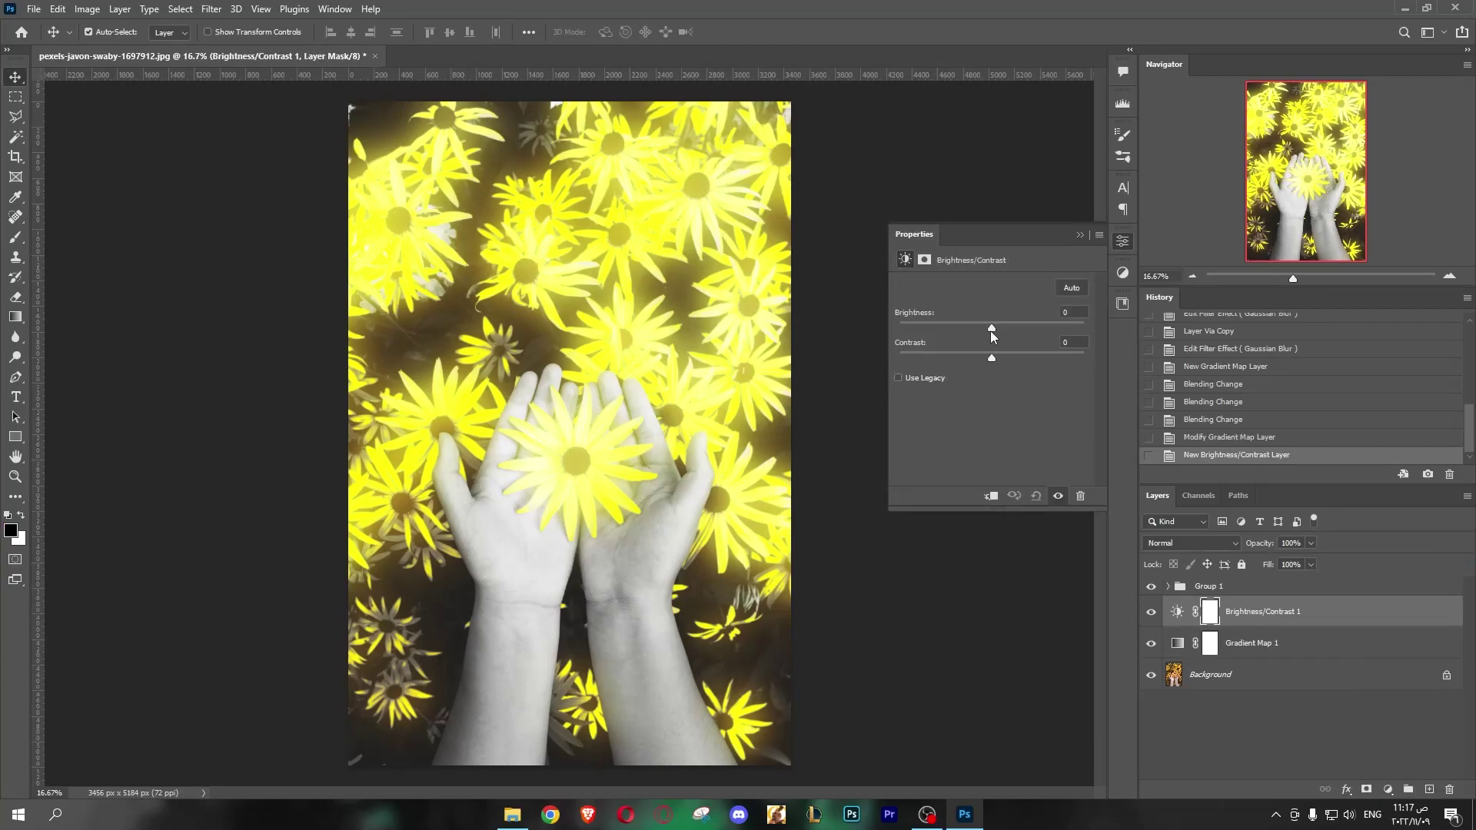
mouse_move(992, 328)
left_mouse_down()
mouse_move(925, 332)
mouse_move(1034, 329)
mouse_move(880, 330)
mouse_move(1091, 349)
mouse_move(1011, 361)
left_mouse_up()
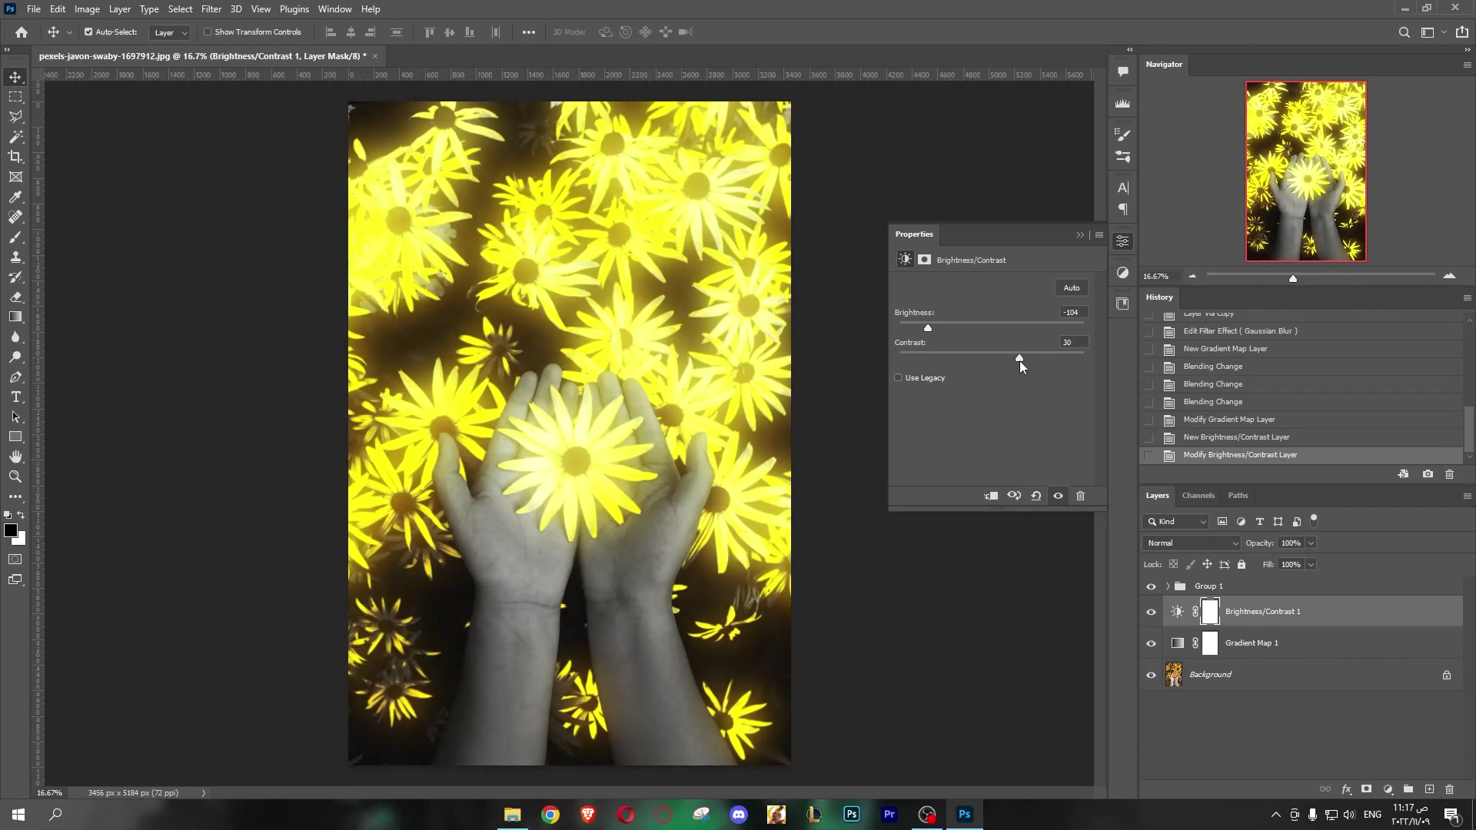
left_click(1150, 611)
left_click(1151, 611)
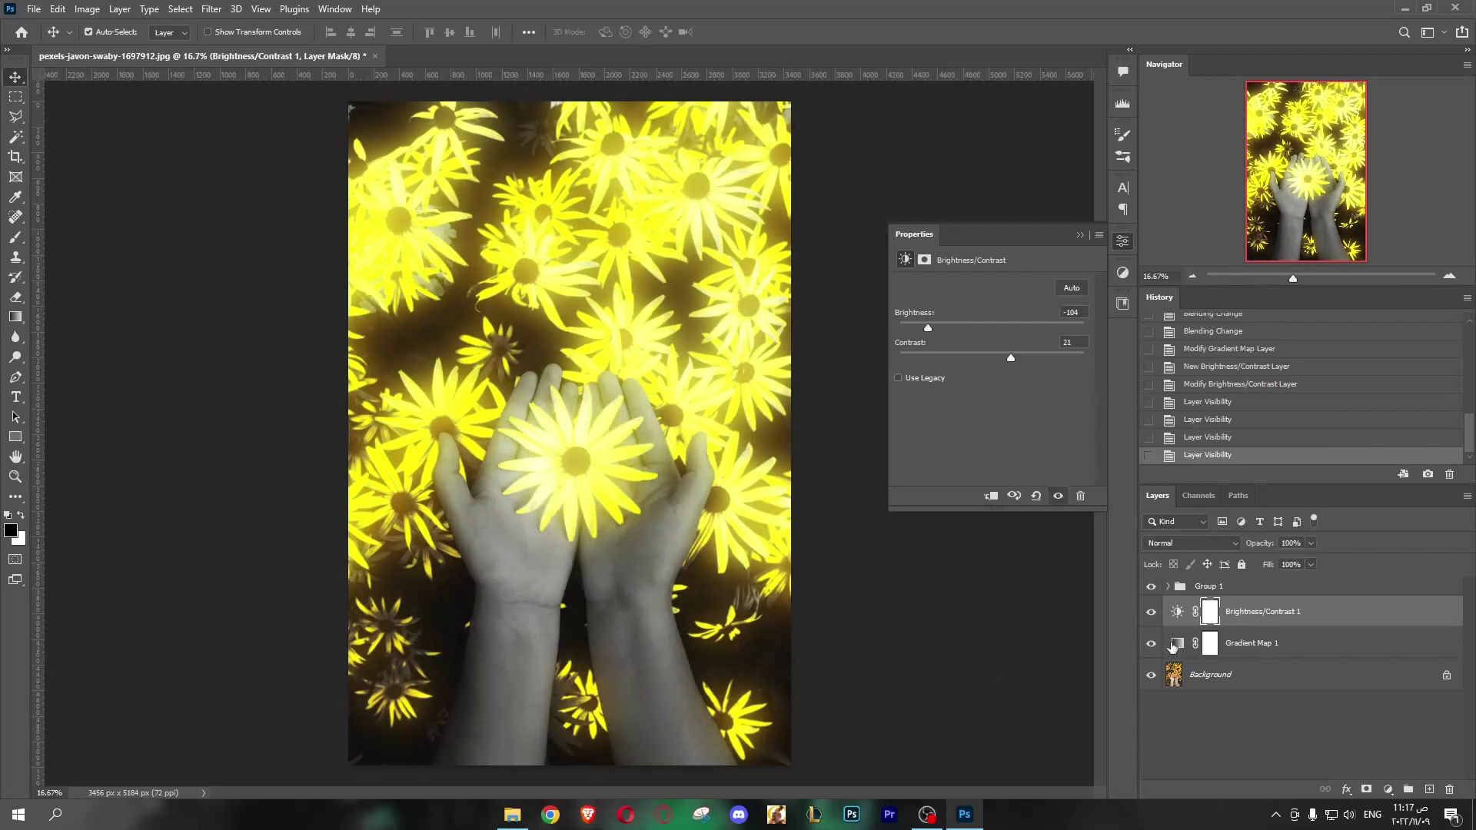
left_click(1153, 615)
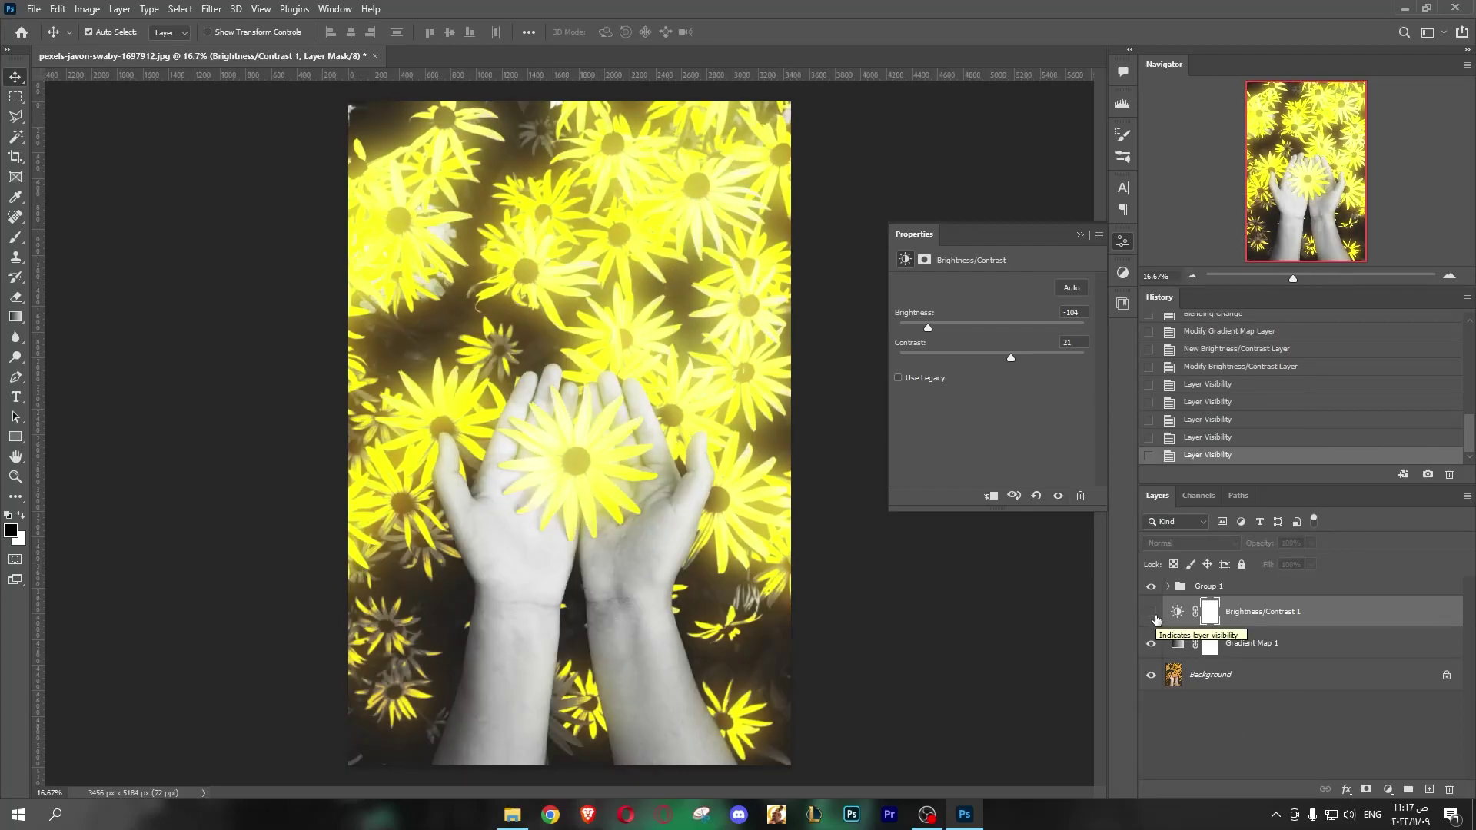
left_click(1152, 613)
left_click(1151, 613)
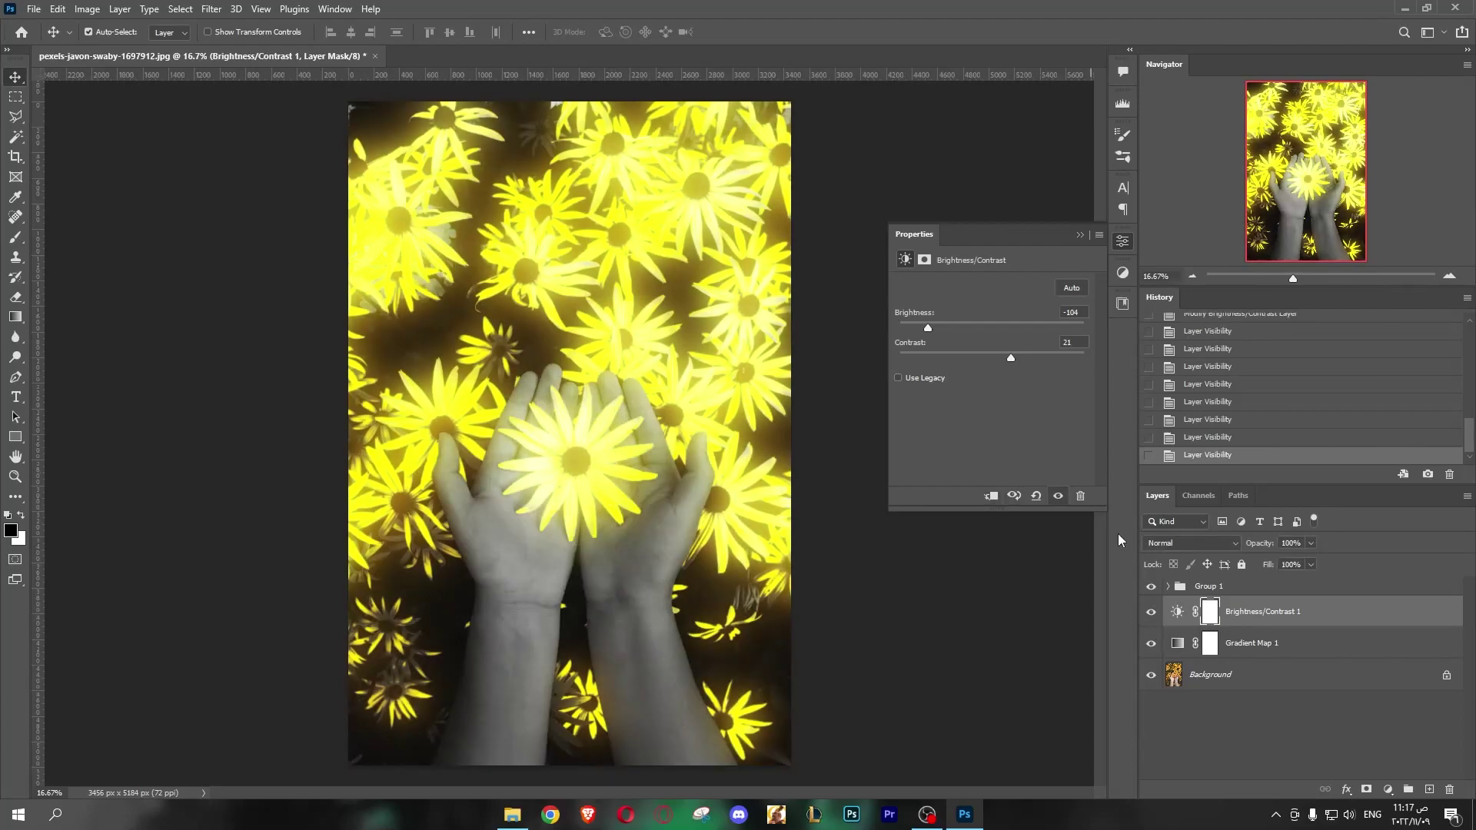
Darken further to brightness -150 with contrast 21, then select Group 1.
mouse_move(933, 327)
left_mouse_down()
mouse_move(879, 328)
mouse_move(926, 327)
left_mouse_up()
left_click(1122, 240)
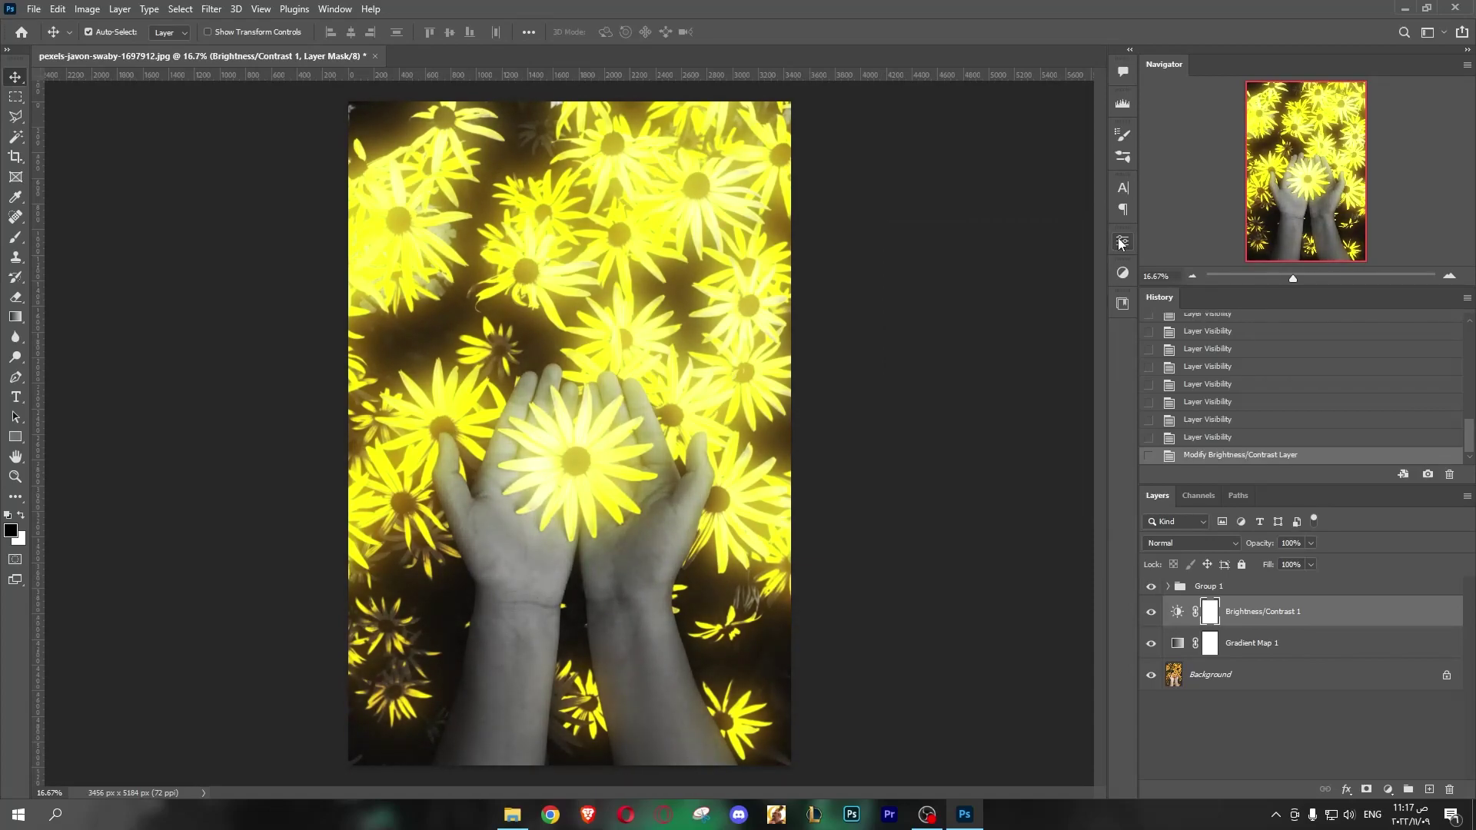
left_click(1388, 789)
left_click(1241, 593)
left_click(1223, 590)
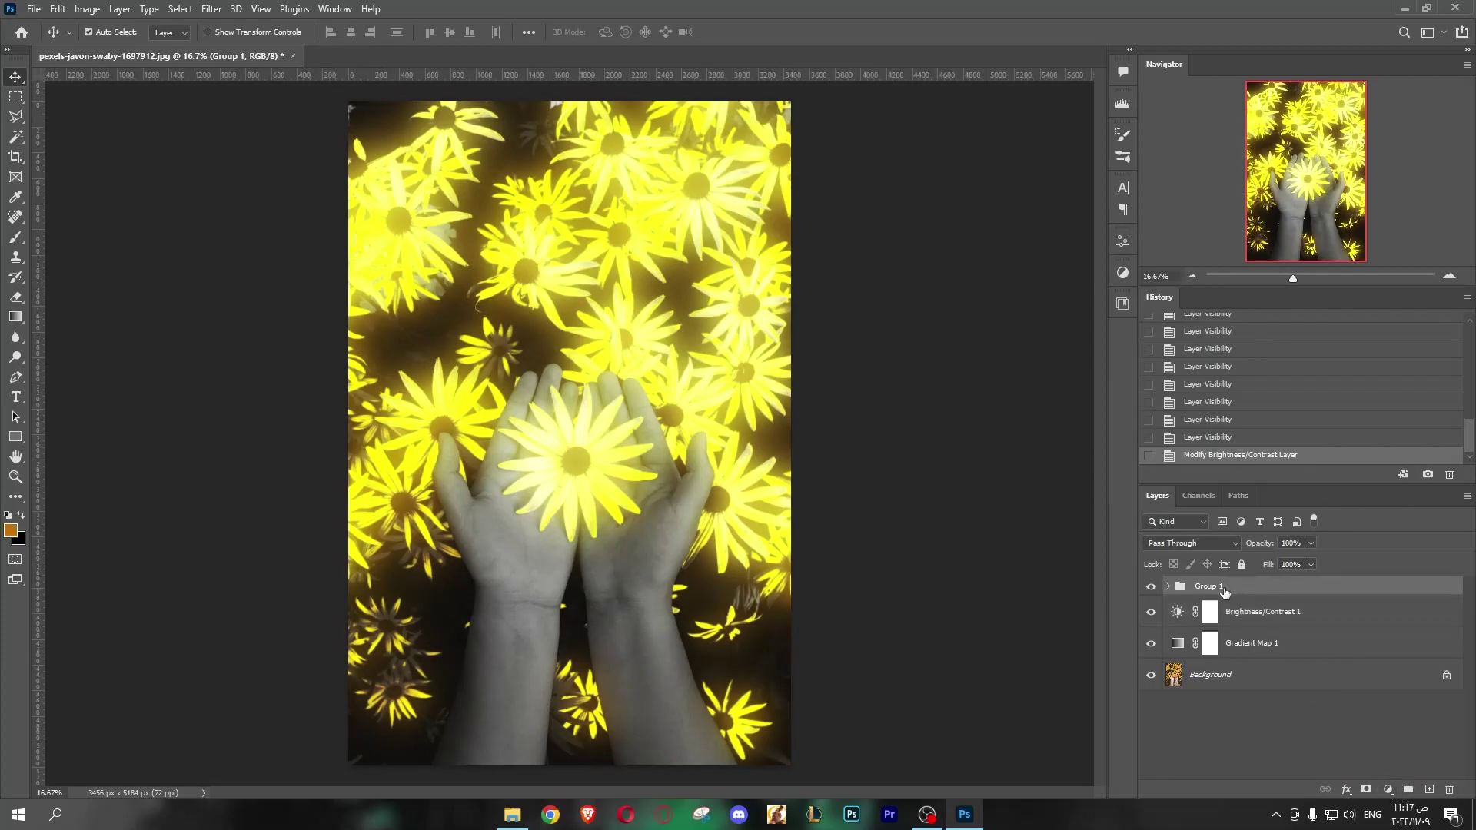
Add a Color Lookup adjustment layer starting with the 2Strip.look preset.
left_click(1386, 789)
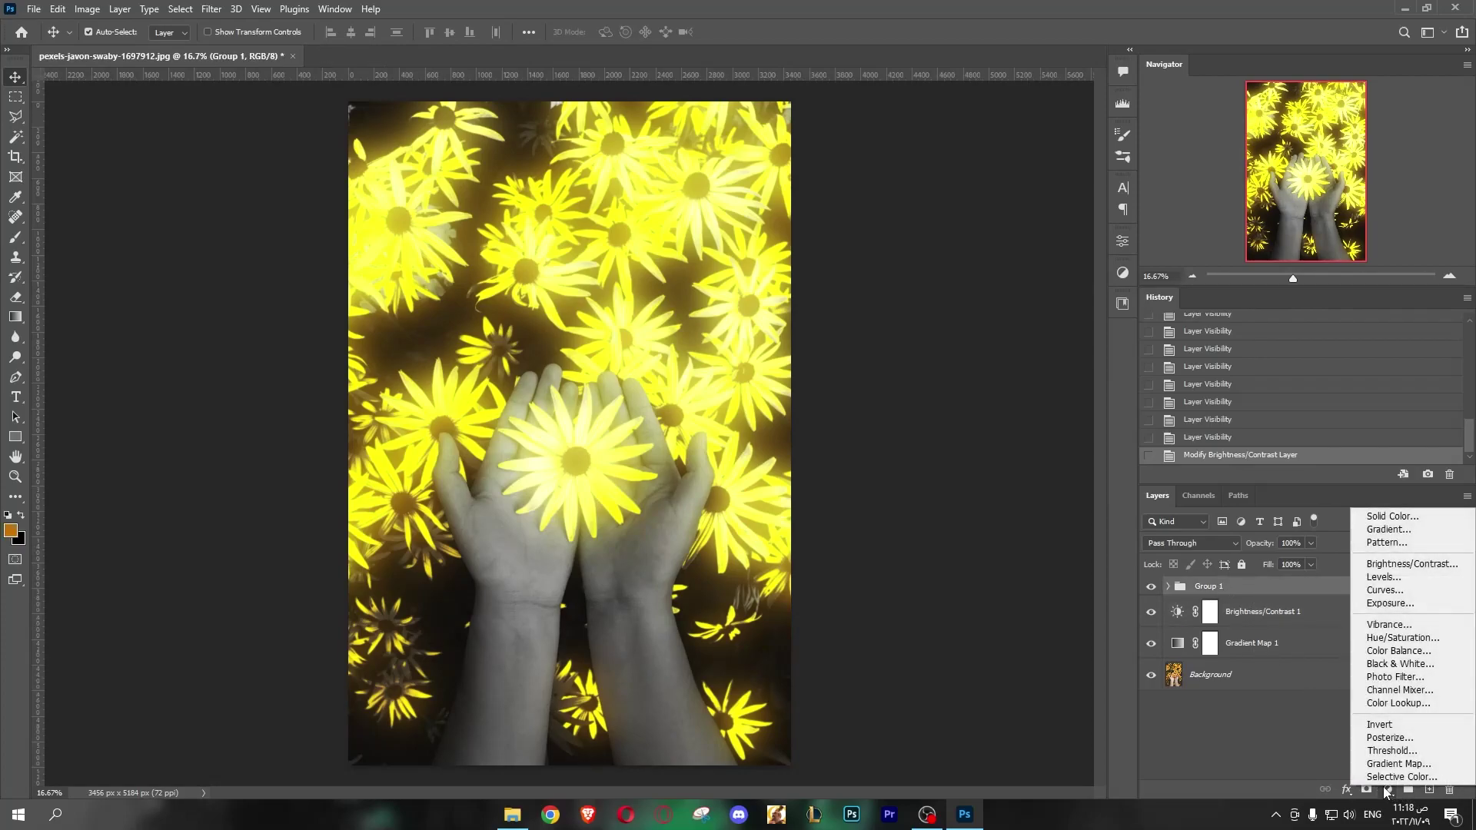
left_click(1392, 703)
left_click(984, 286)
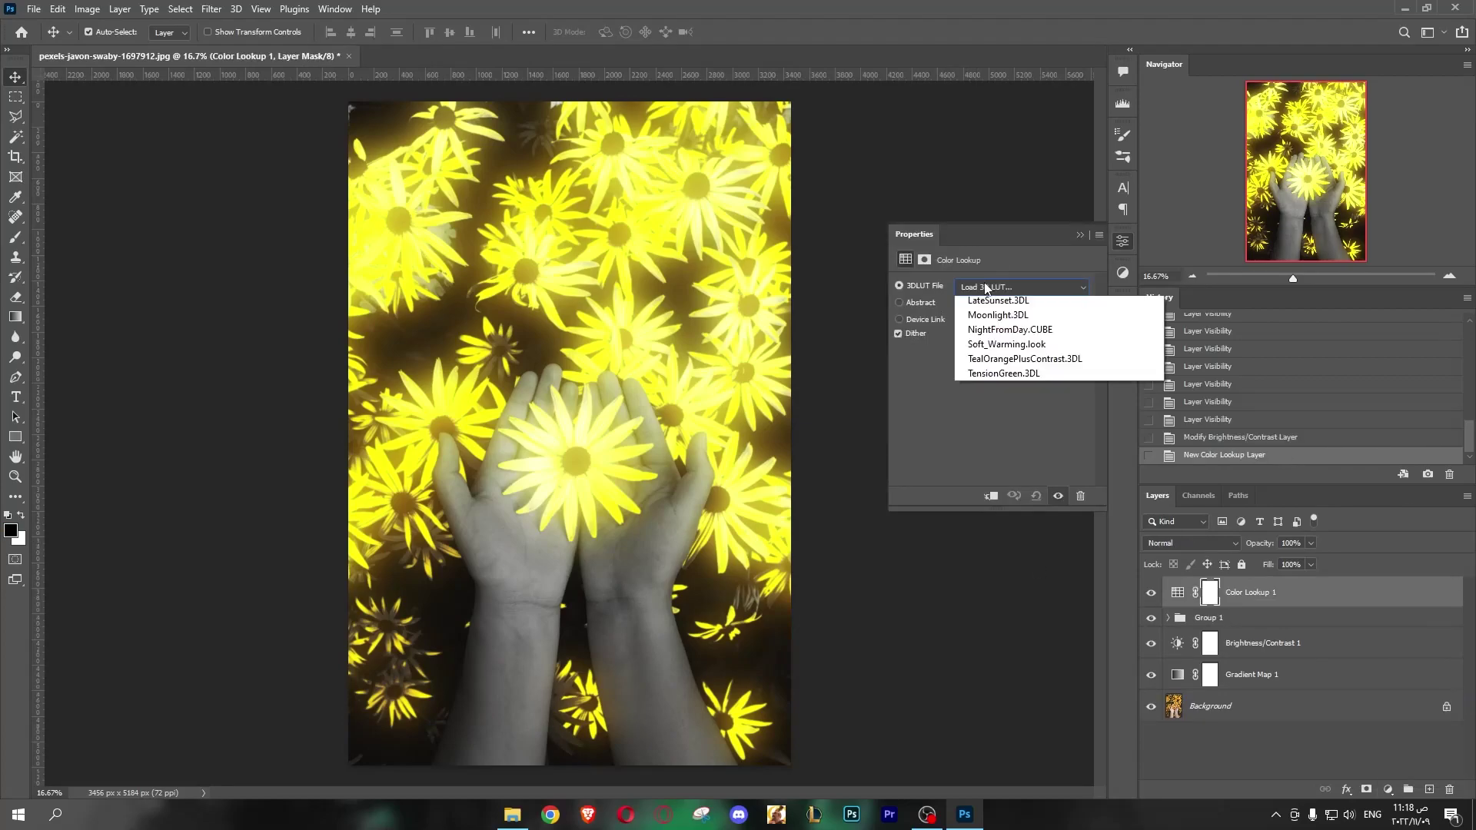
left_click(989, 347)
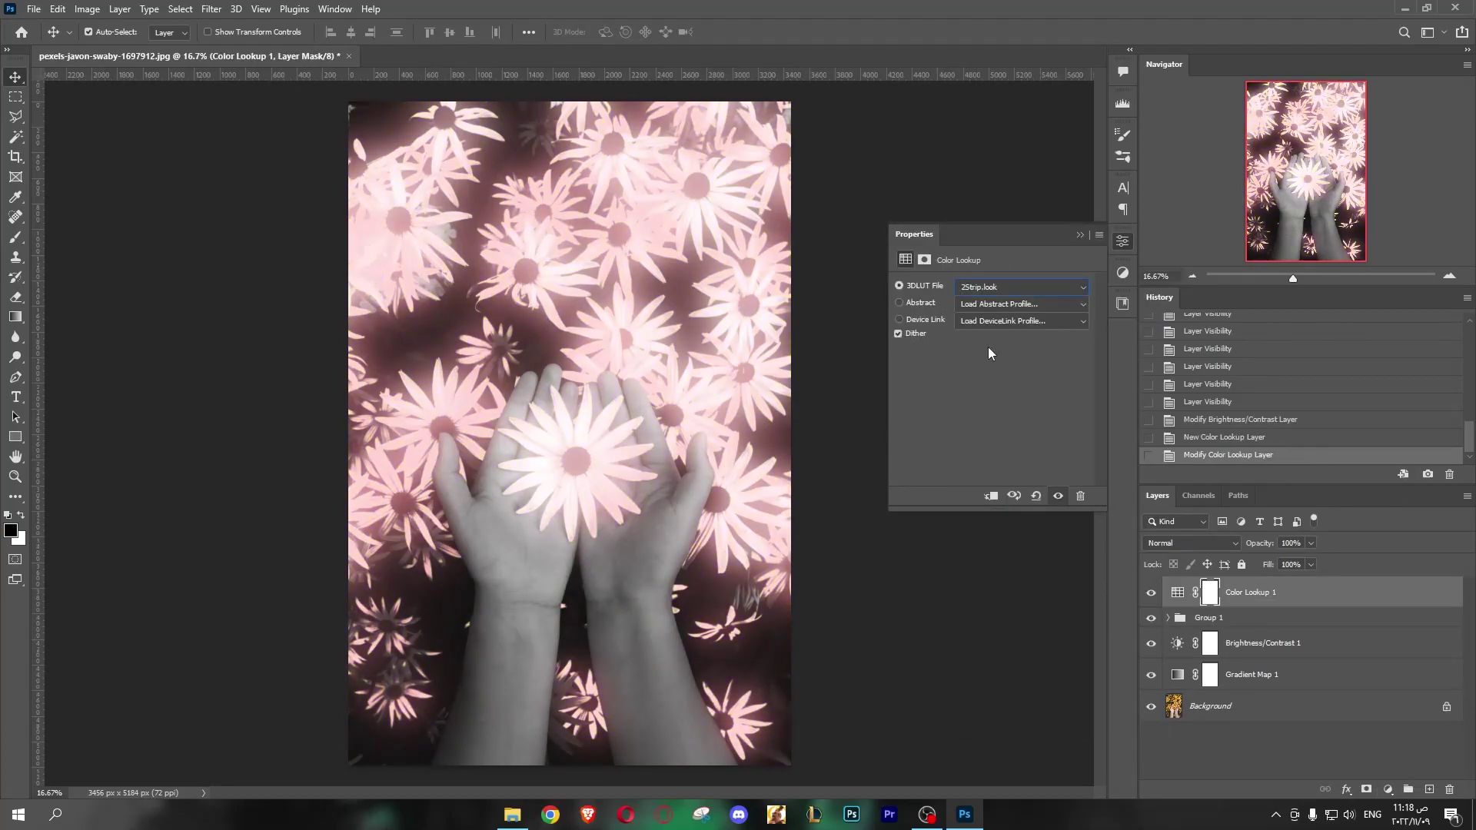
Browse the 3DLUT presets and settle on LateSunset.3DL.
key("Down")
key("Down")
key("Down")
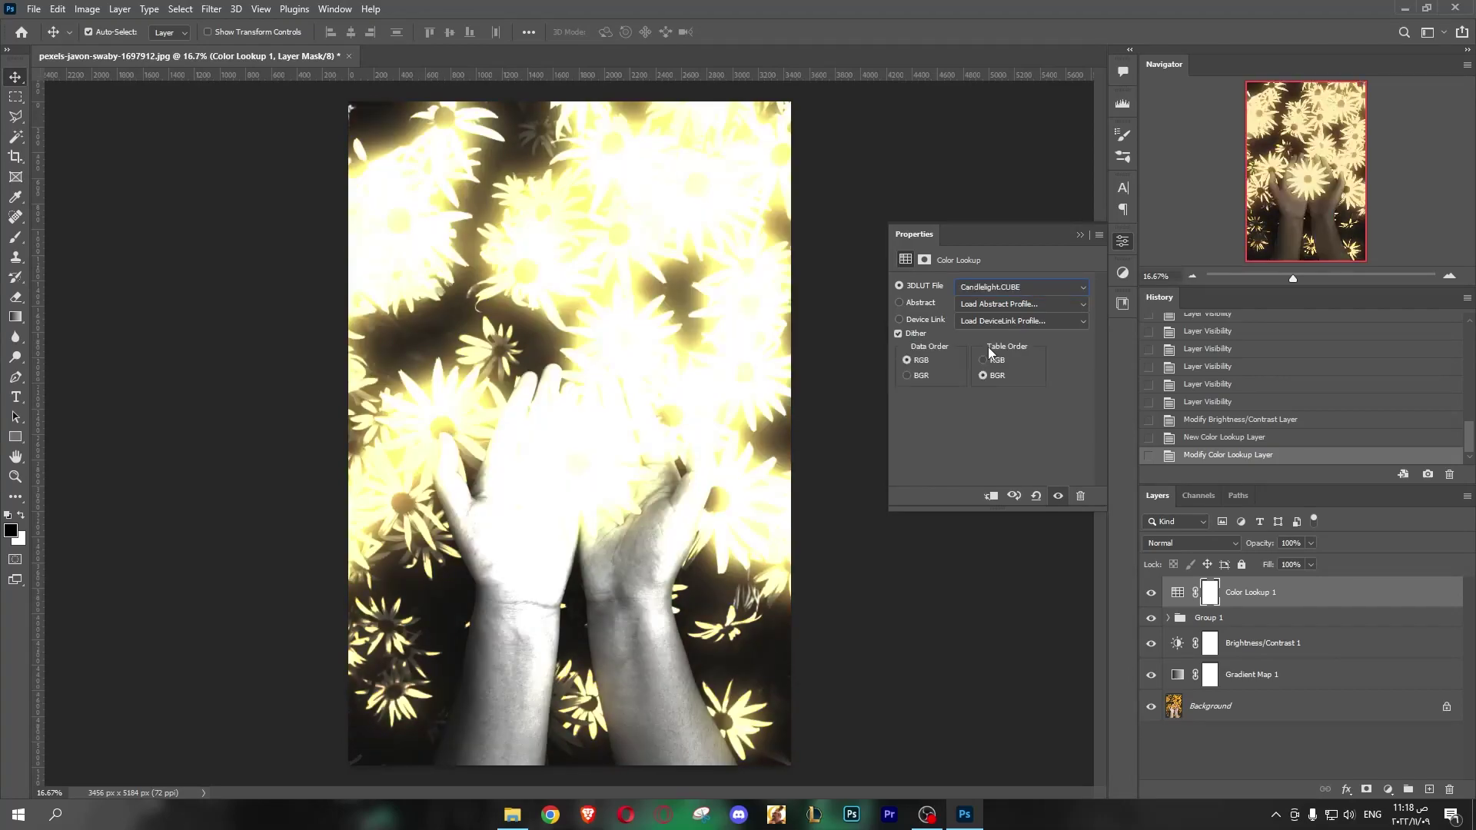
key("Down")
key("Down")
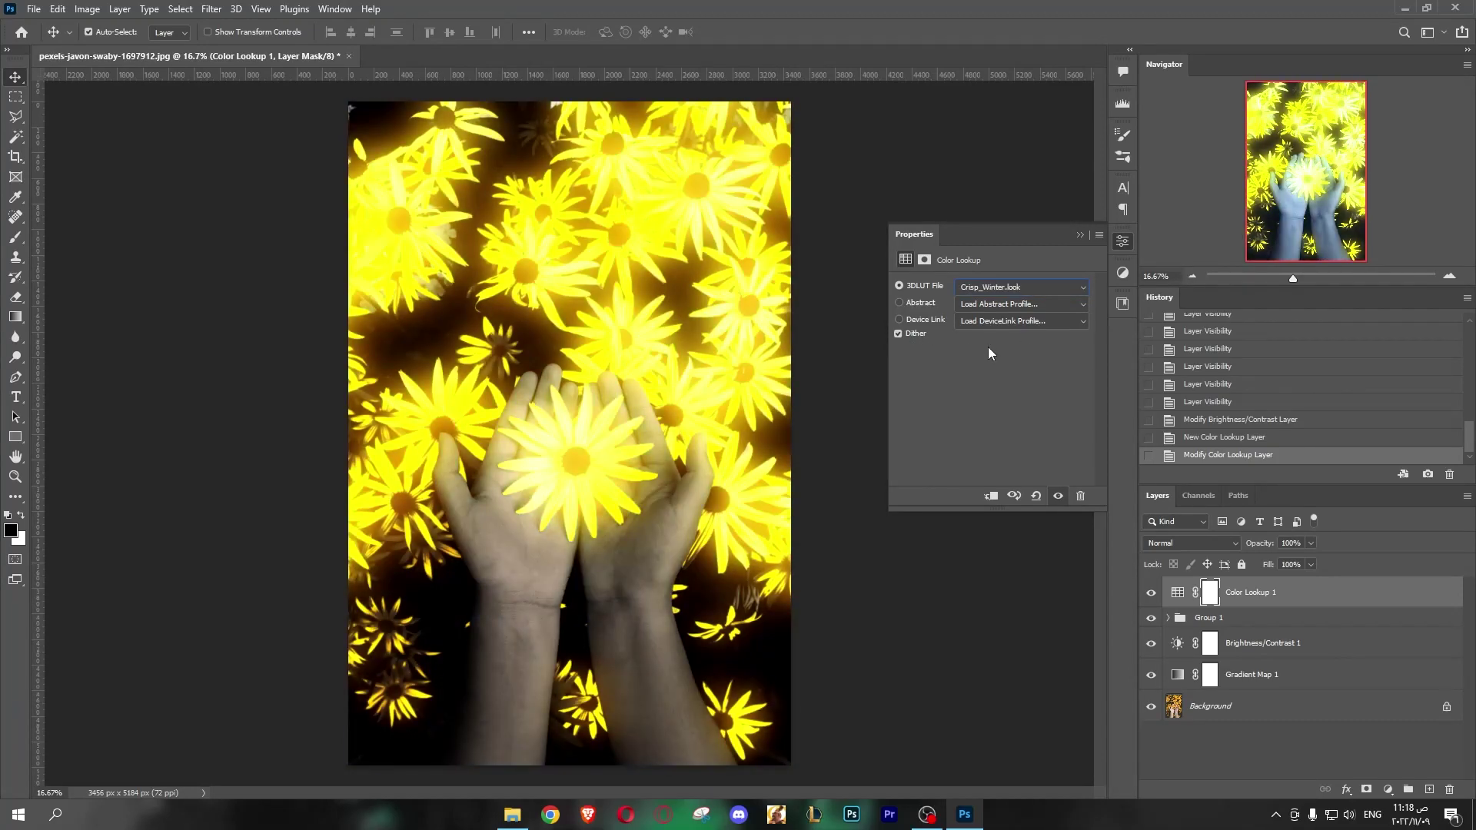
key("Down")
key("Up")
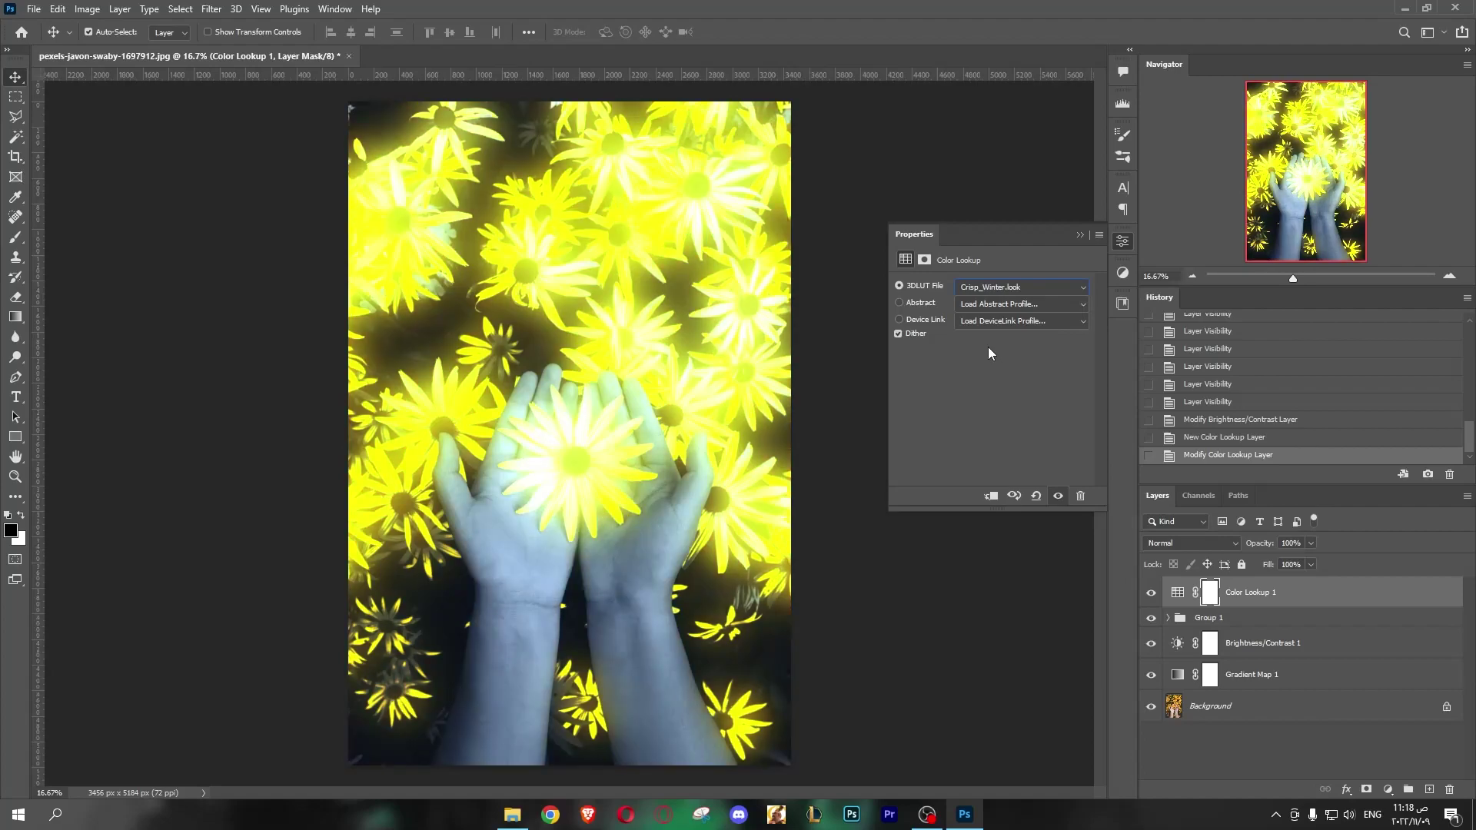
key("Down")
key("Down")
key("Down")
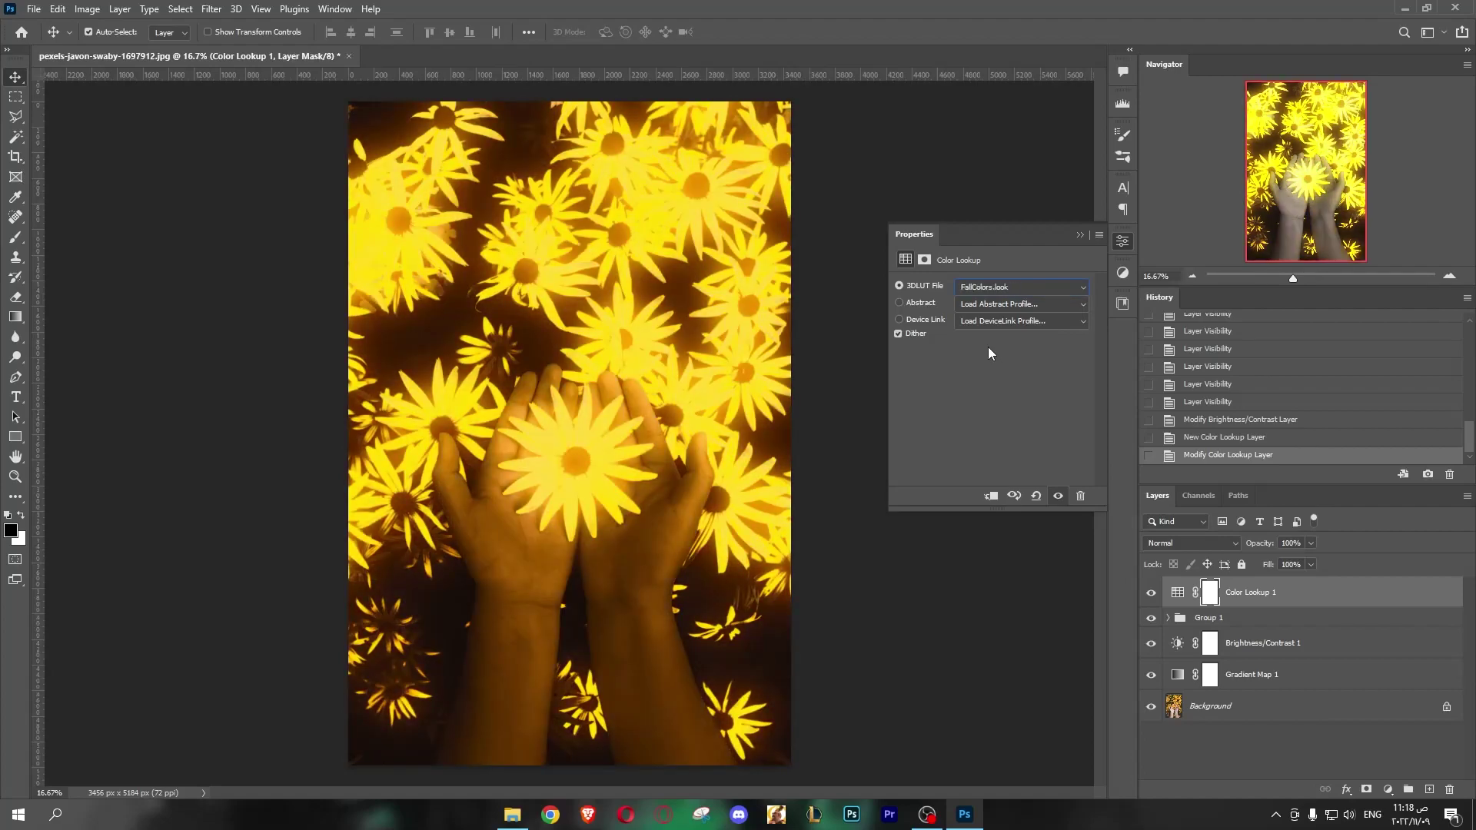
key("Down")
key("Down")
key("Down")
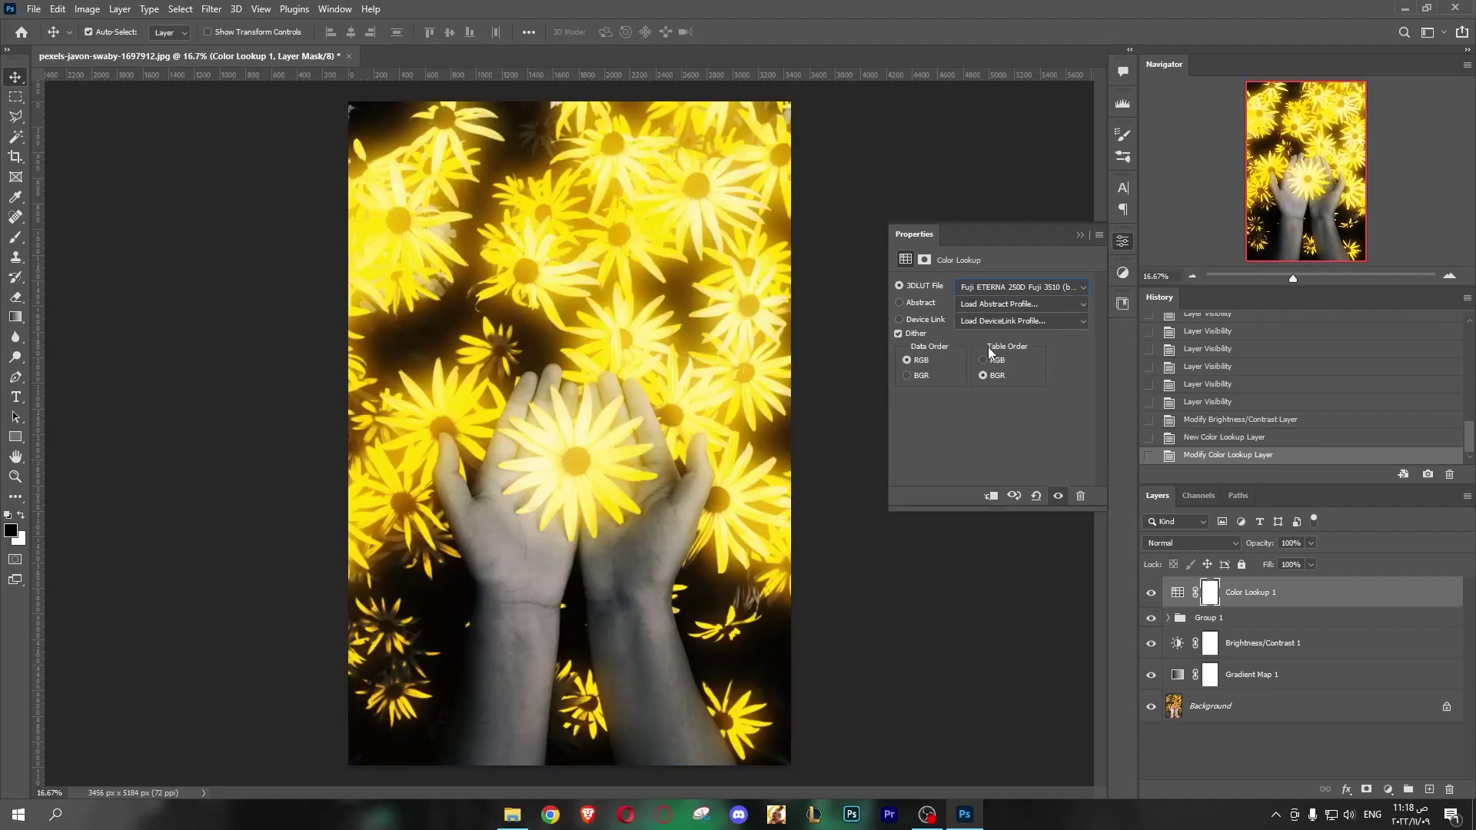
key("Up")
key("Down")
key("Down")
key("Down")
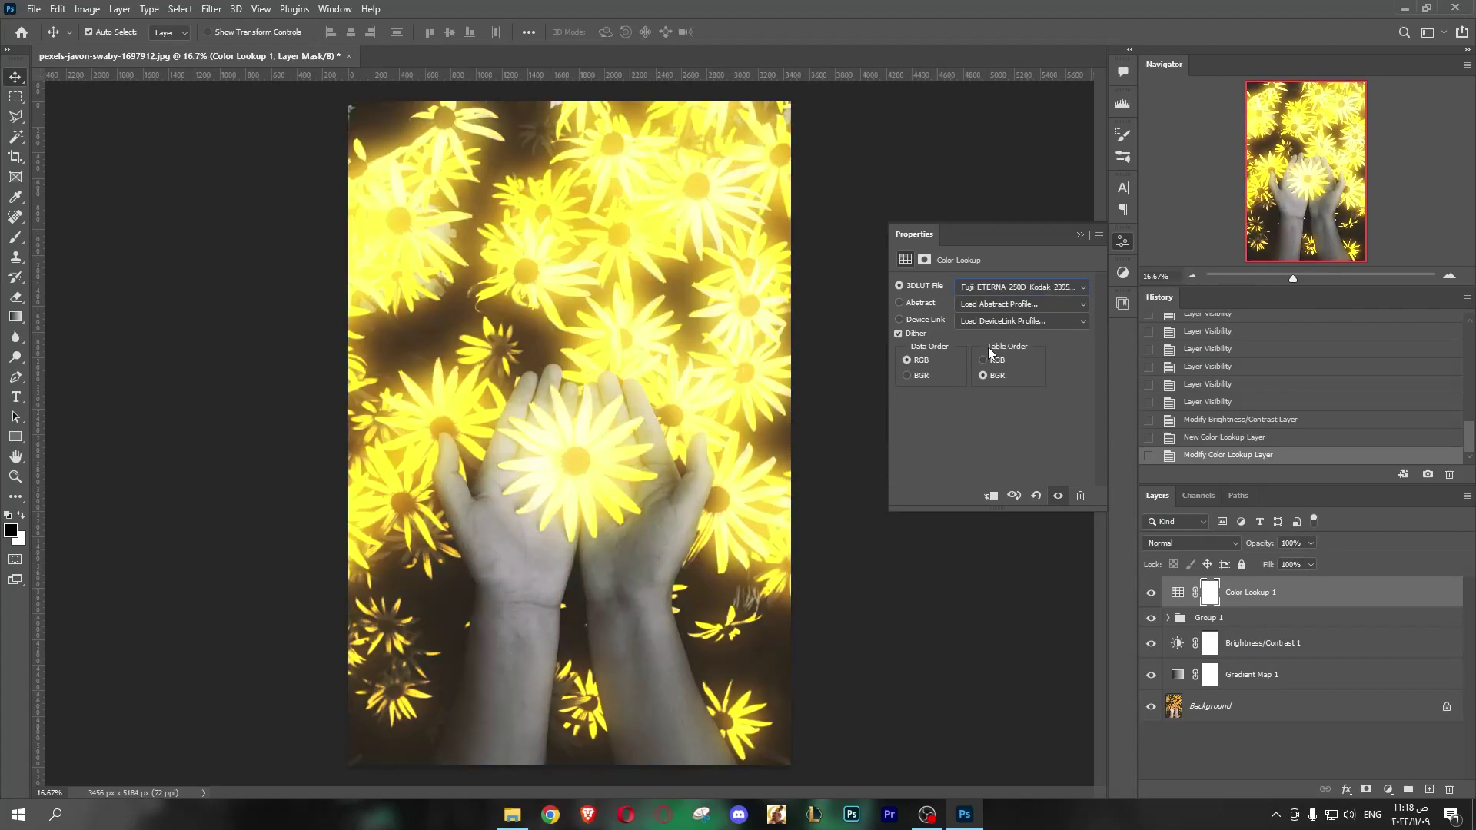
key("Down")
key("Down")
key("Down")
key("Down")
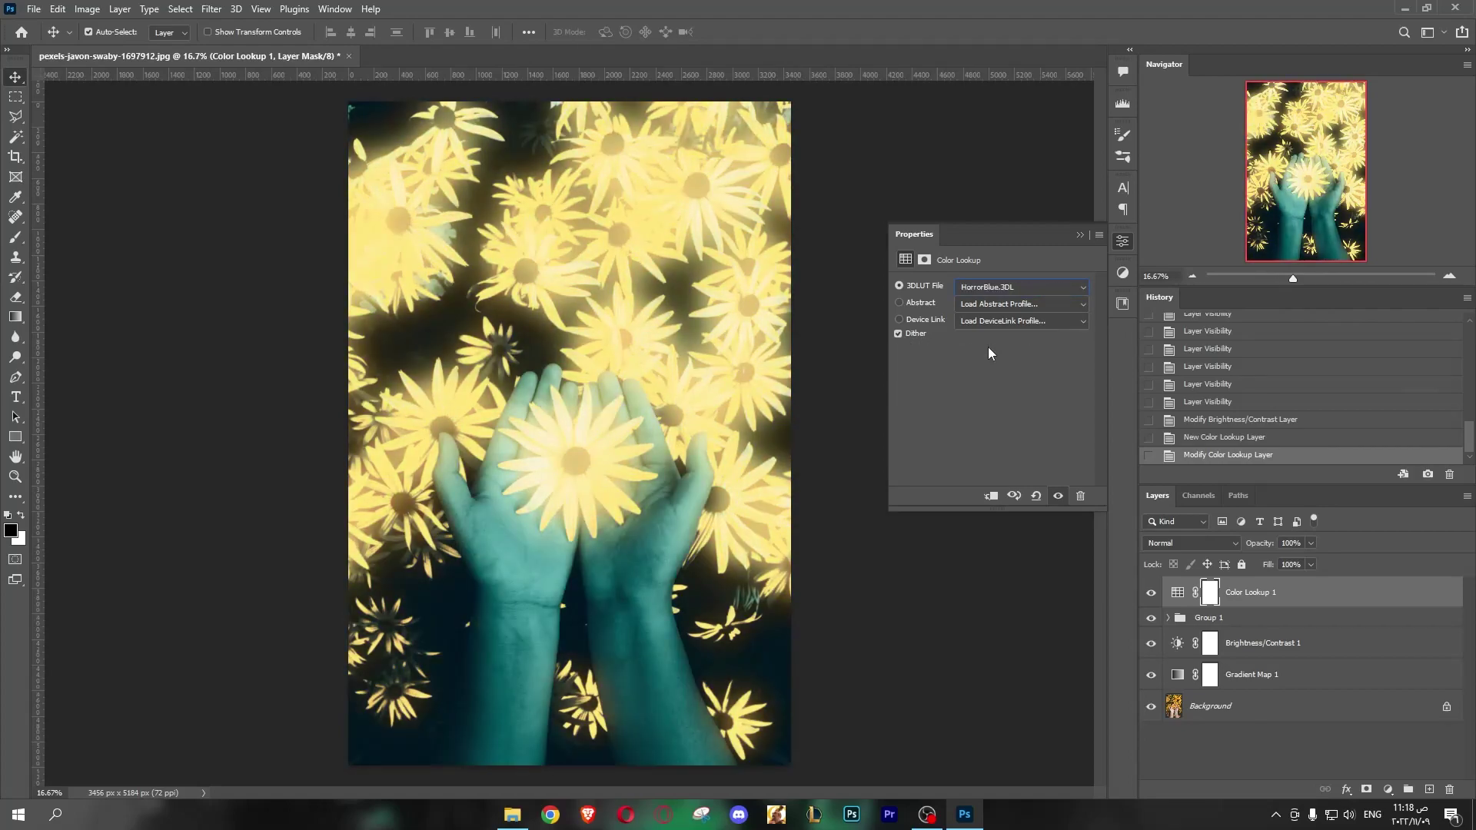
key("Down")
key("Down")
key("Down")
key("Down")
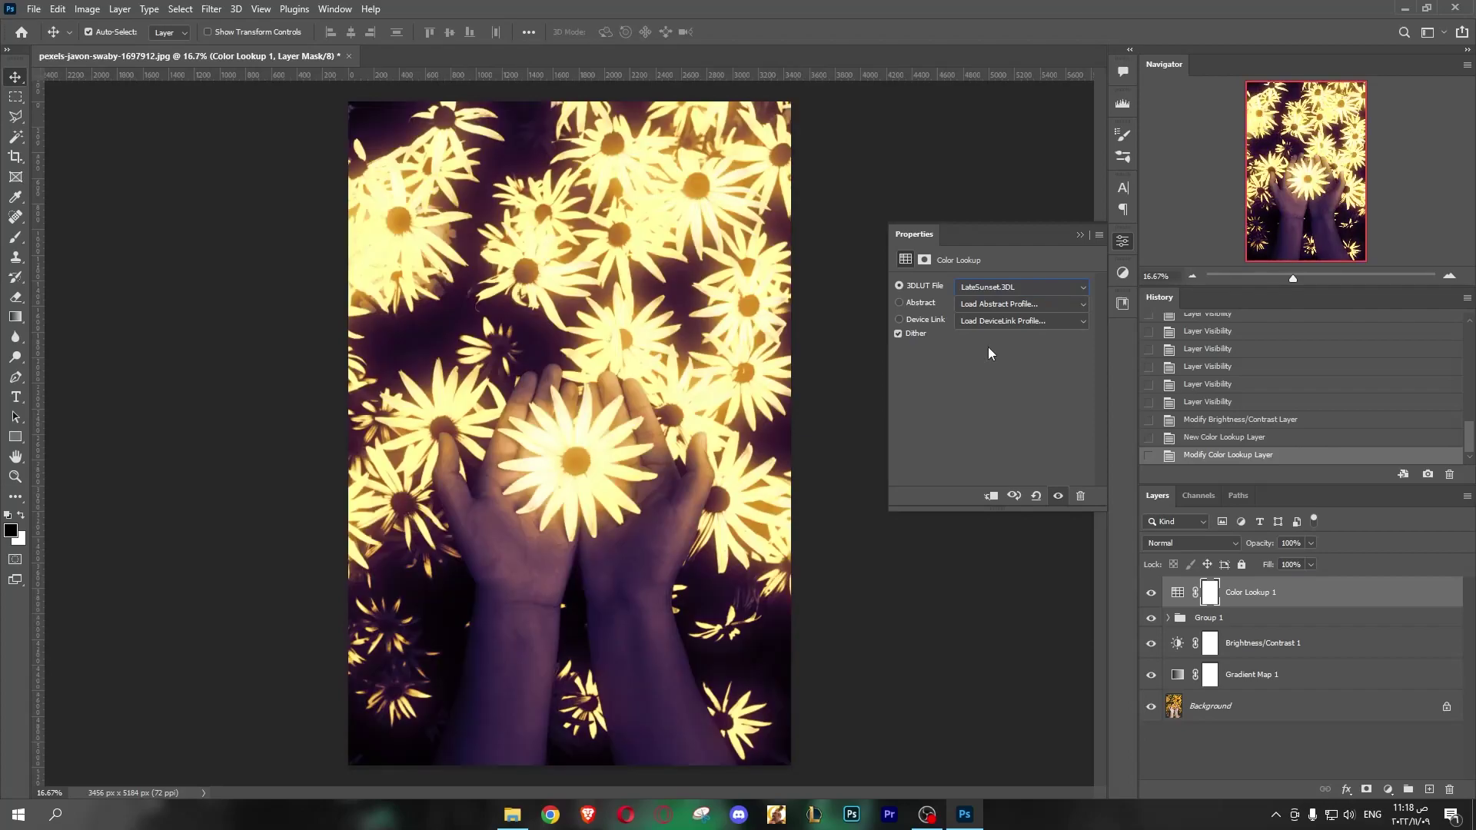
key("Down")
key("Up")
left_click(1122, 241)
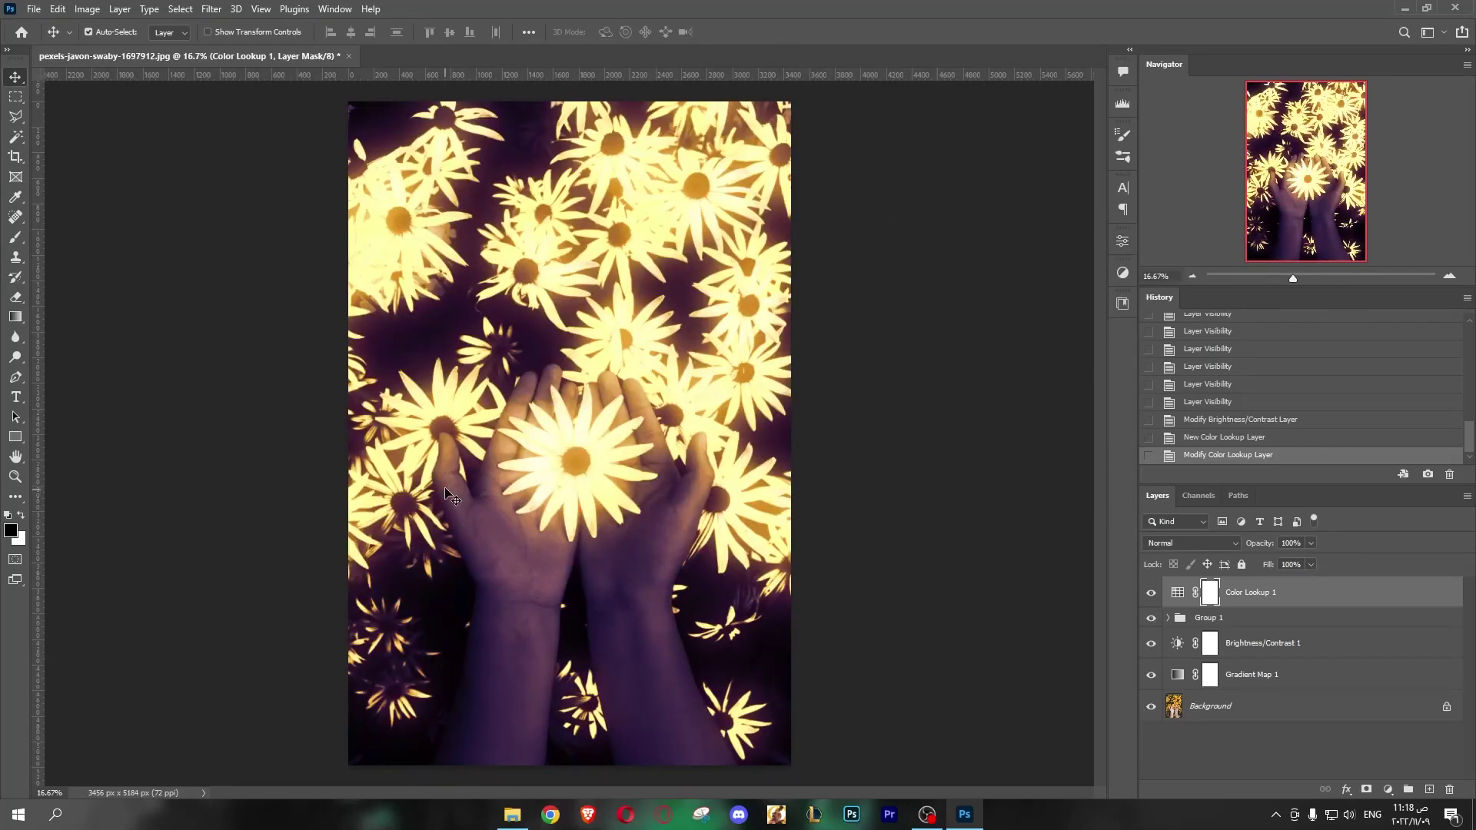
left_click(1150, 593)
left_click(1151, 593)
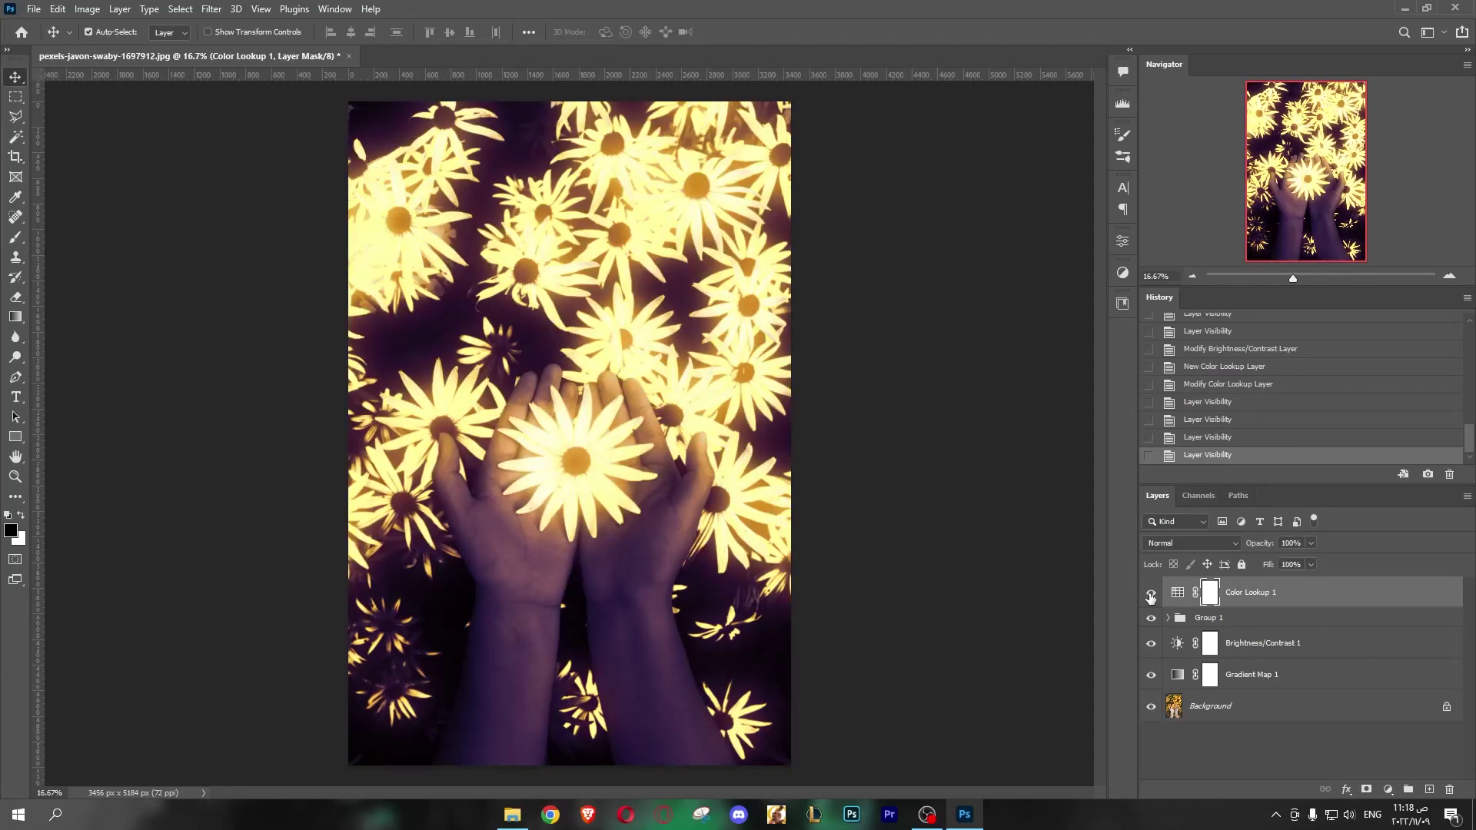
left_click(1151, 592)
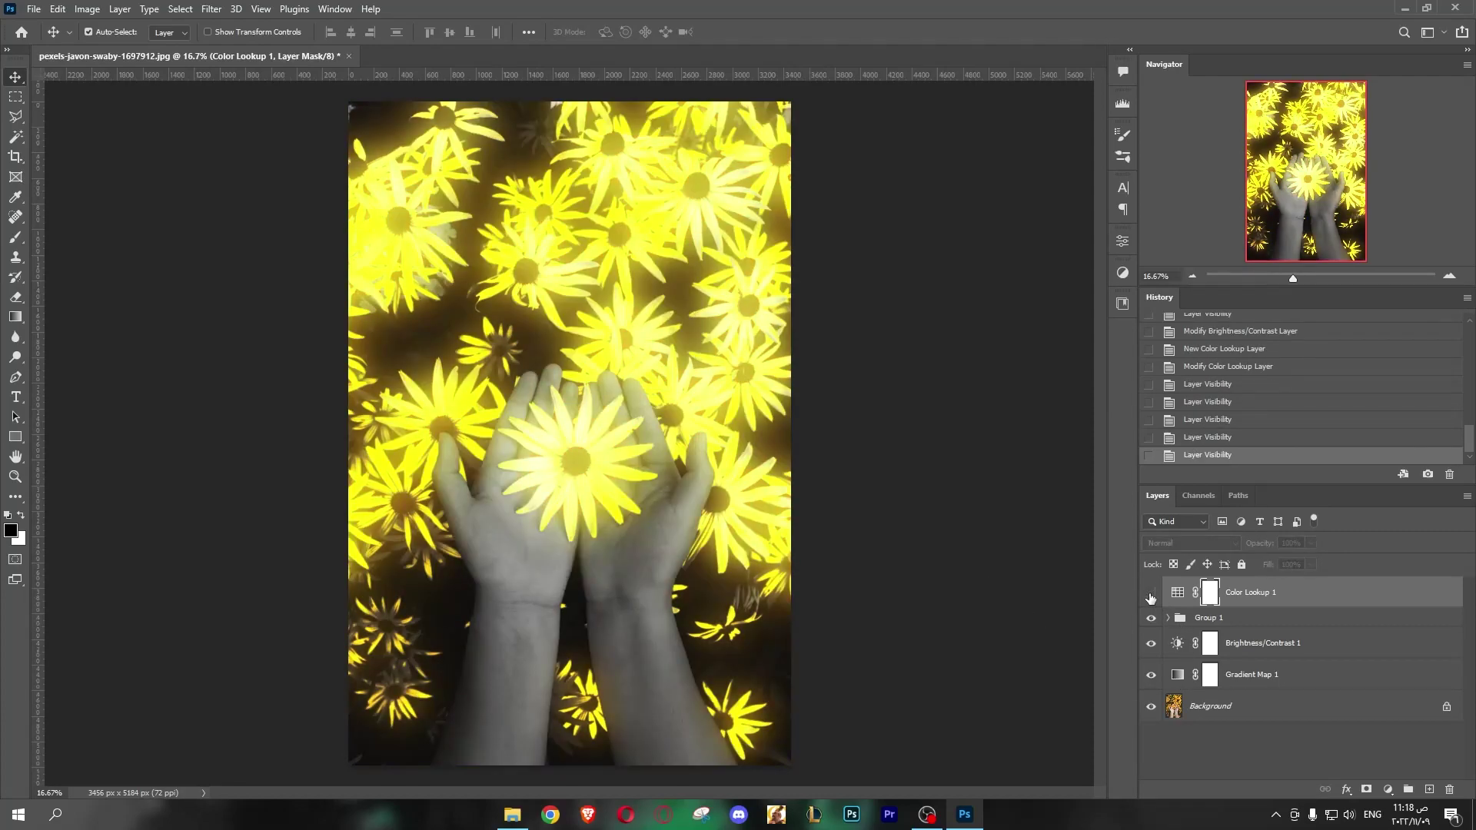
left_click(1151, 593)
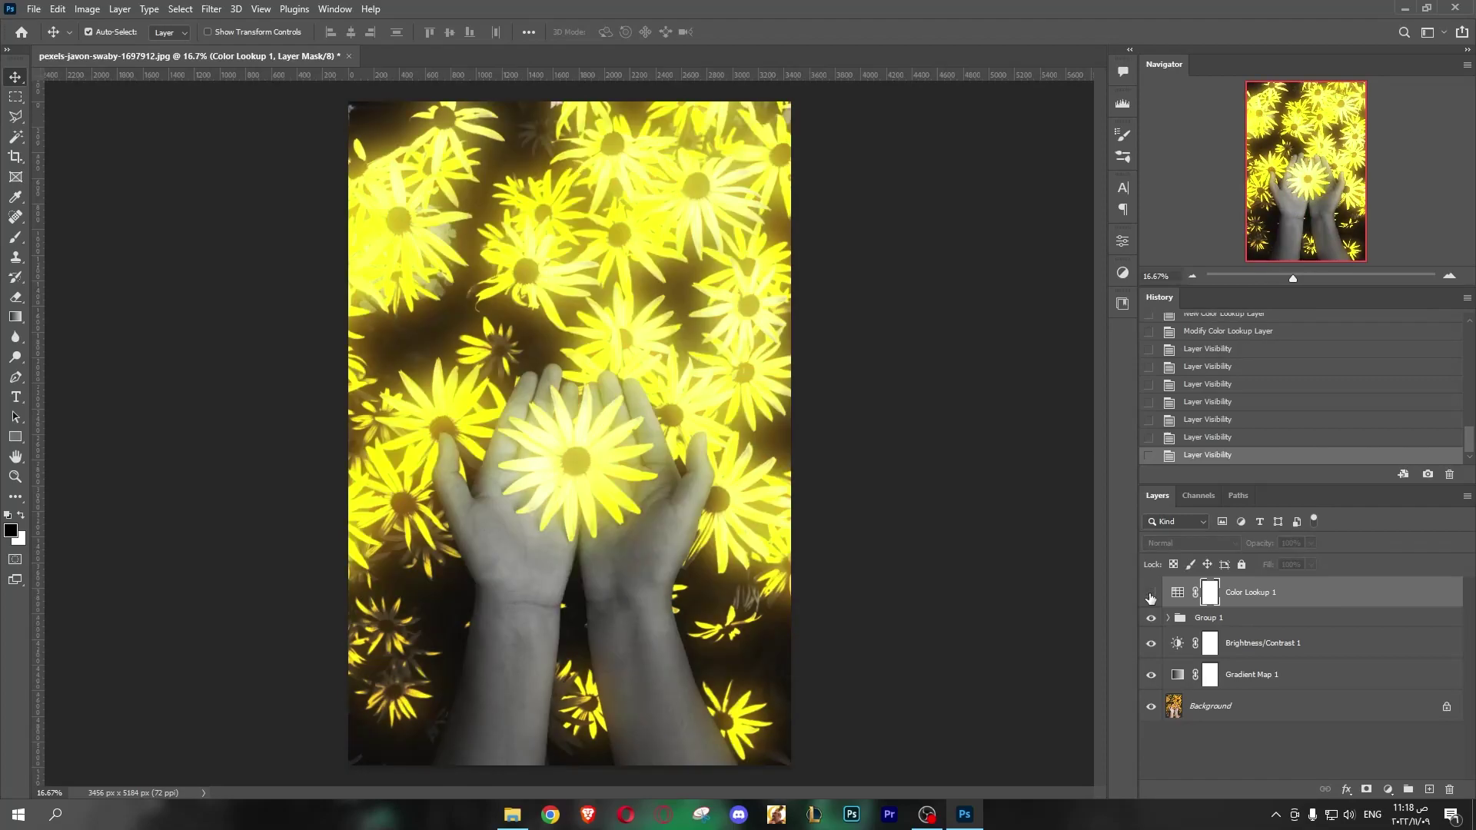
left_click(1150, 593)
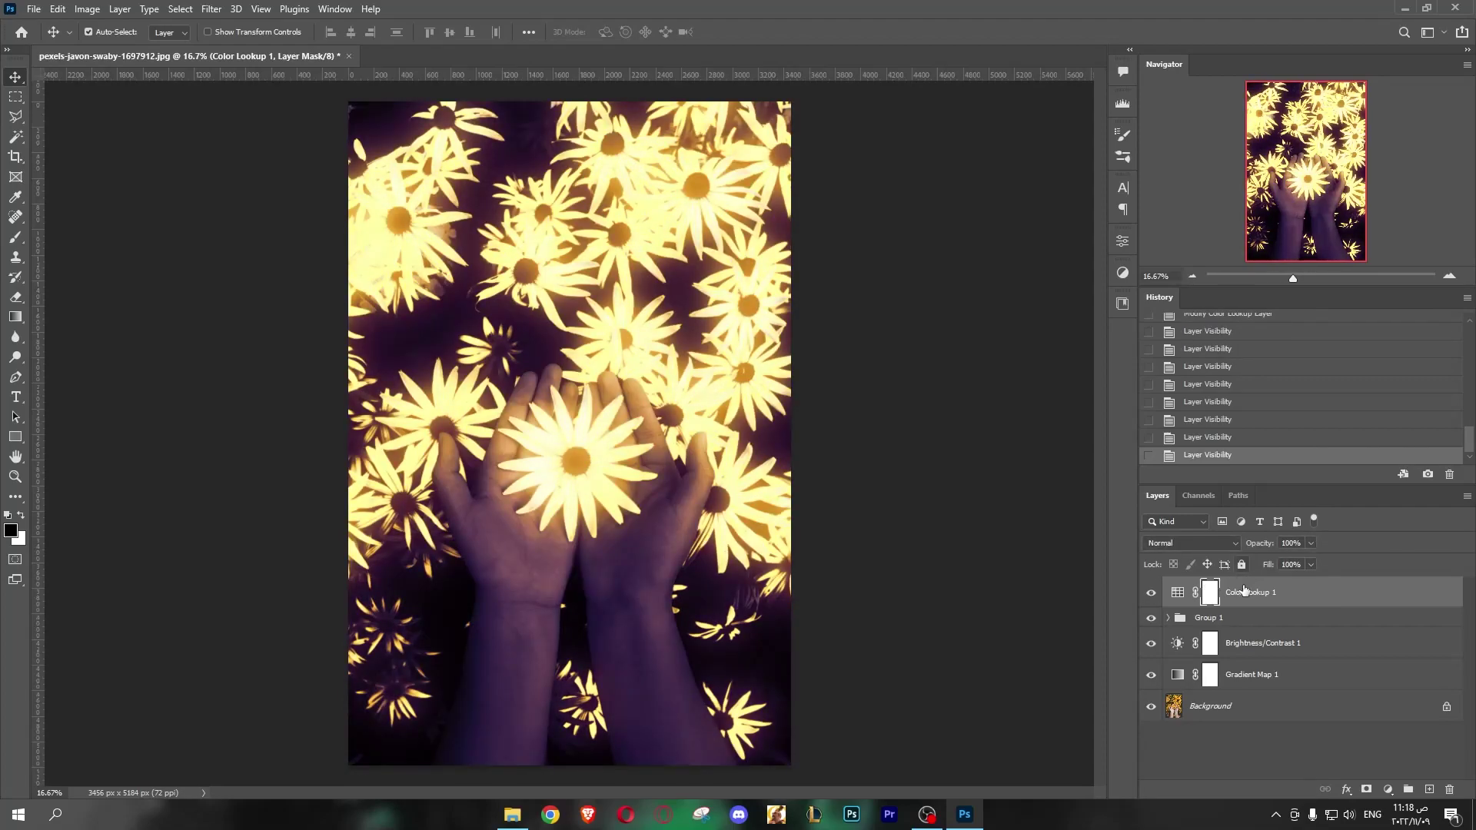
key("ctrl+2")
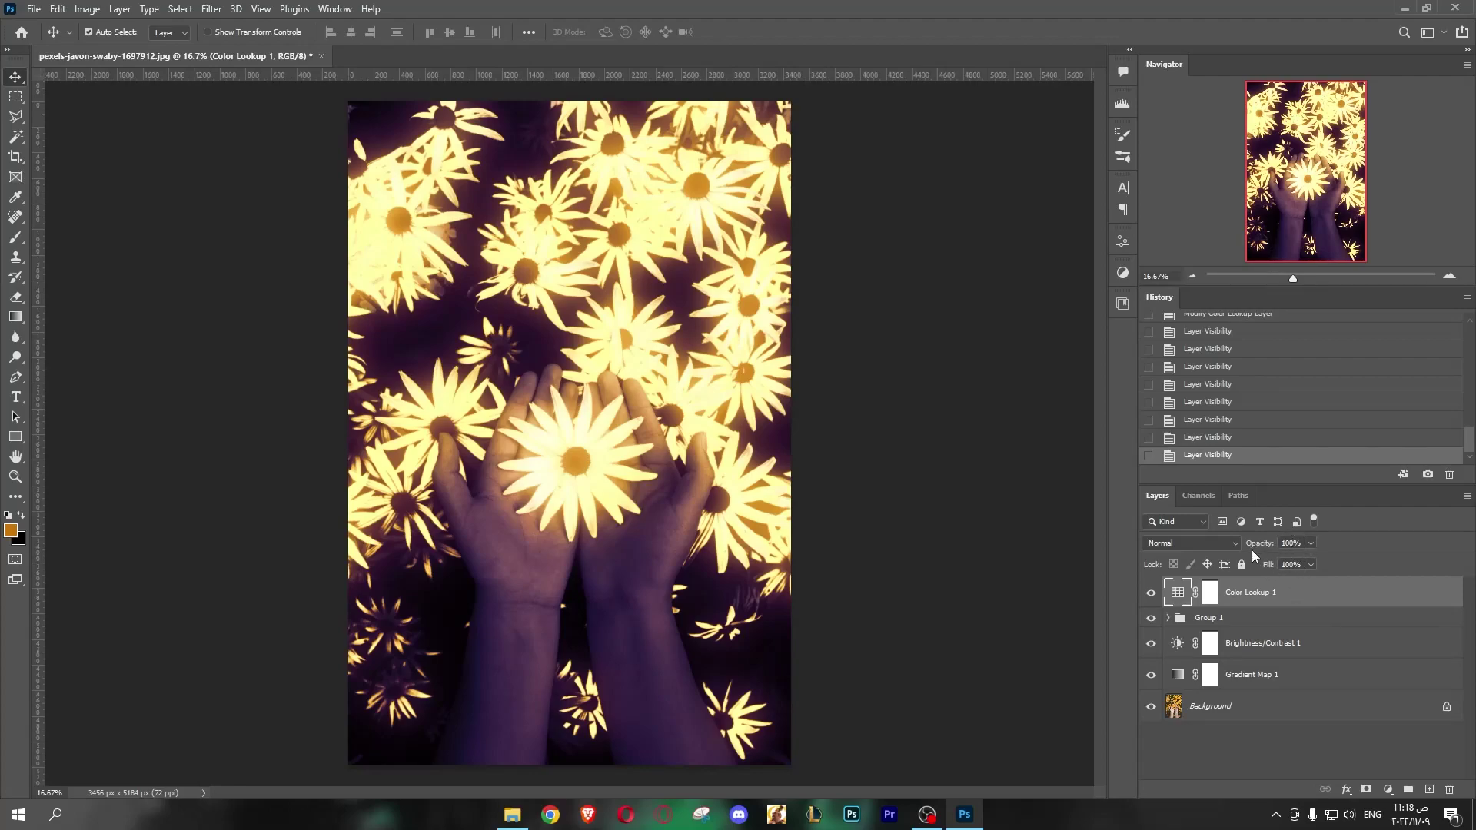
Preview opacity changes, then set Color Lookup 1 to 60% opacity.
mouse_move(1265, 547)
left_mouse_down()
mouse_move(1205, 551)
mouse_move(1237, 551)
left_mouse_up()
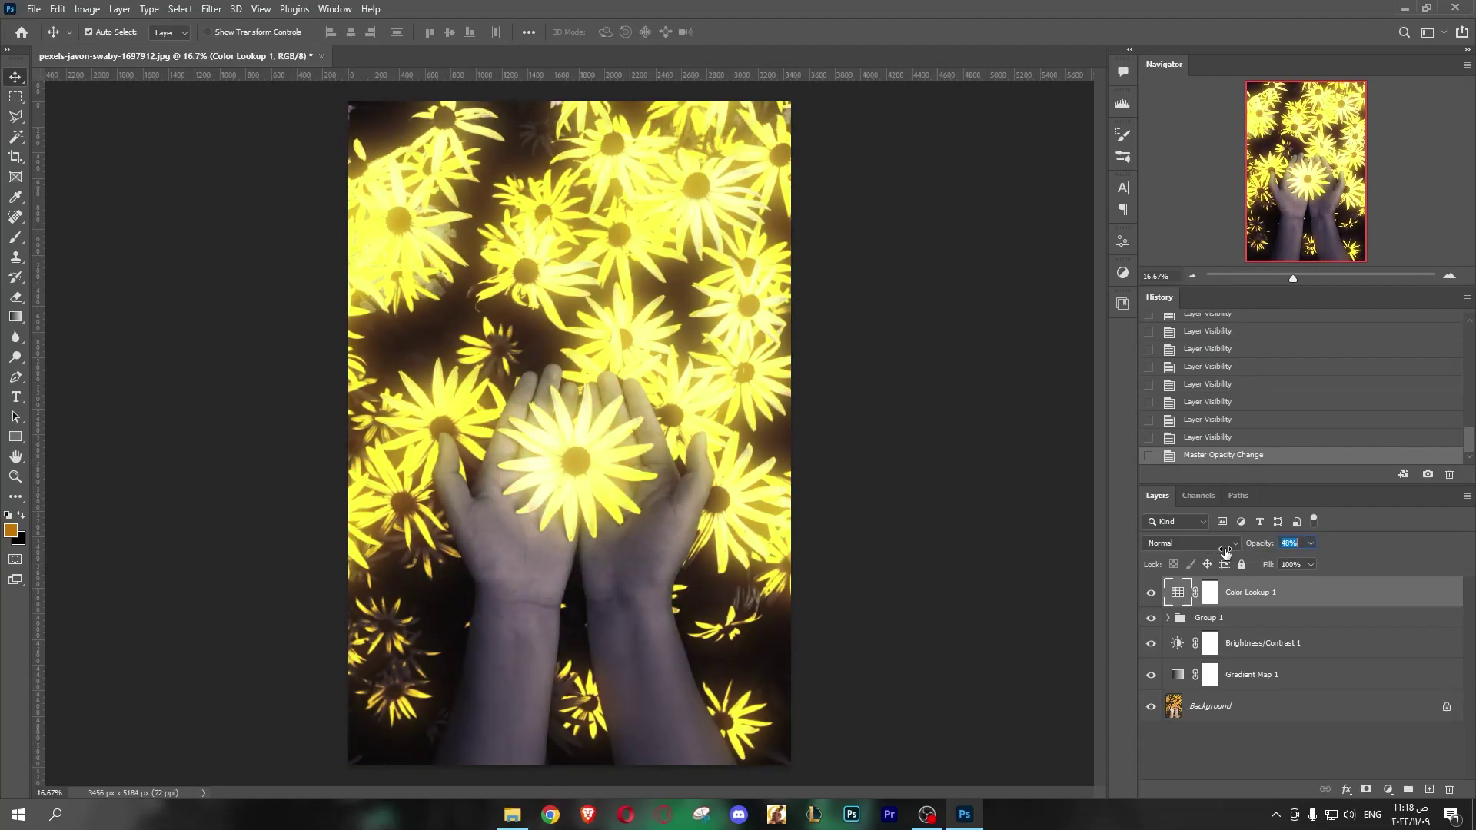
left_click(1151, 592)
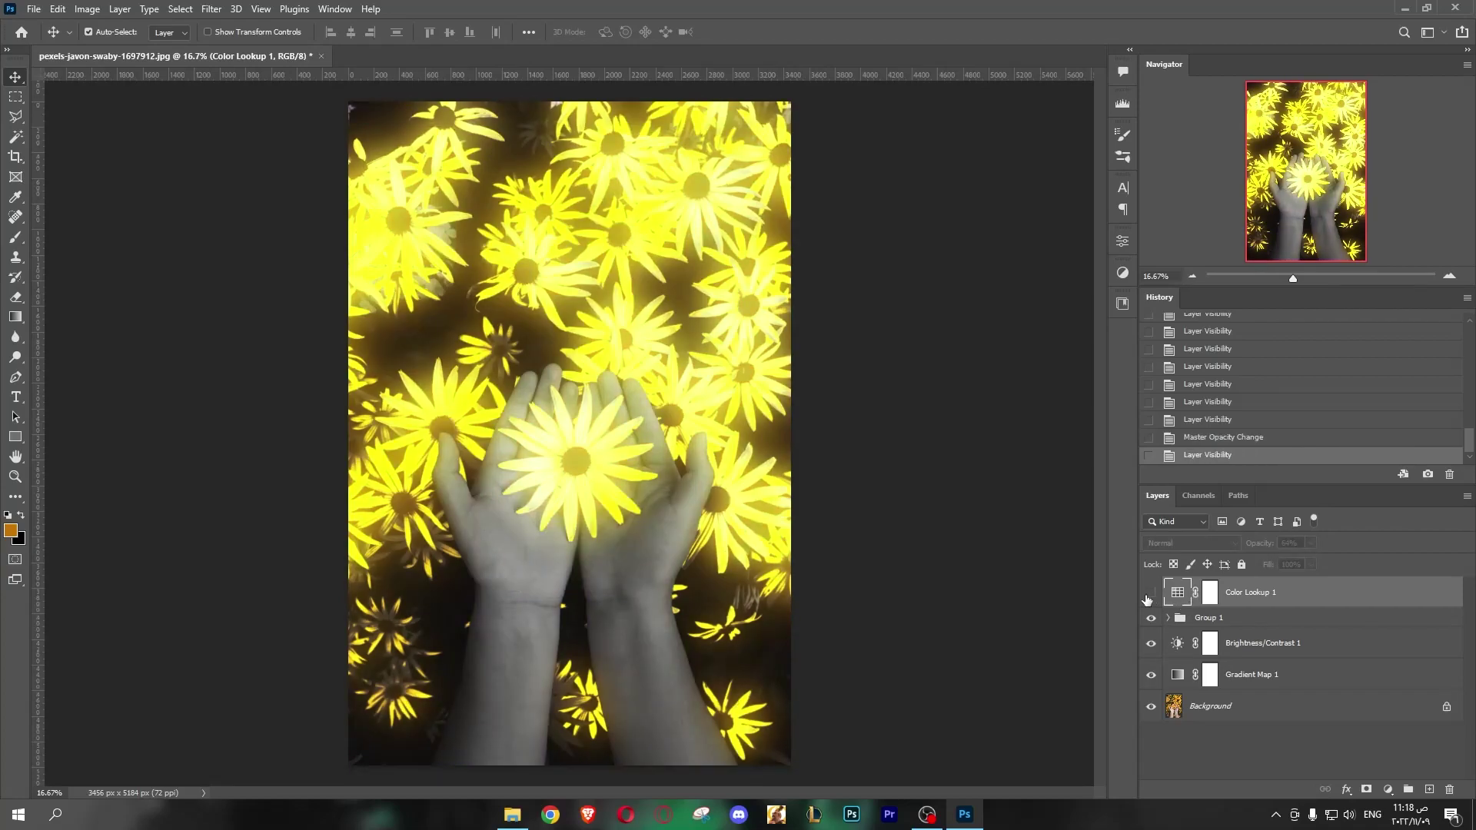
left_click_drag(1255, 545, 1346, 544)
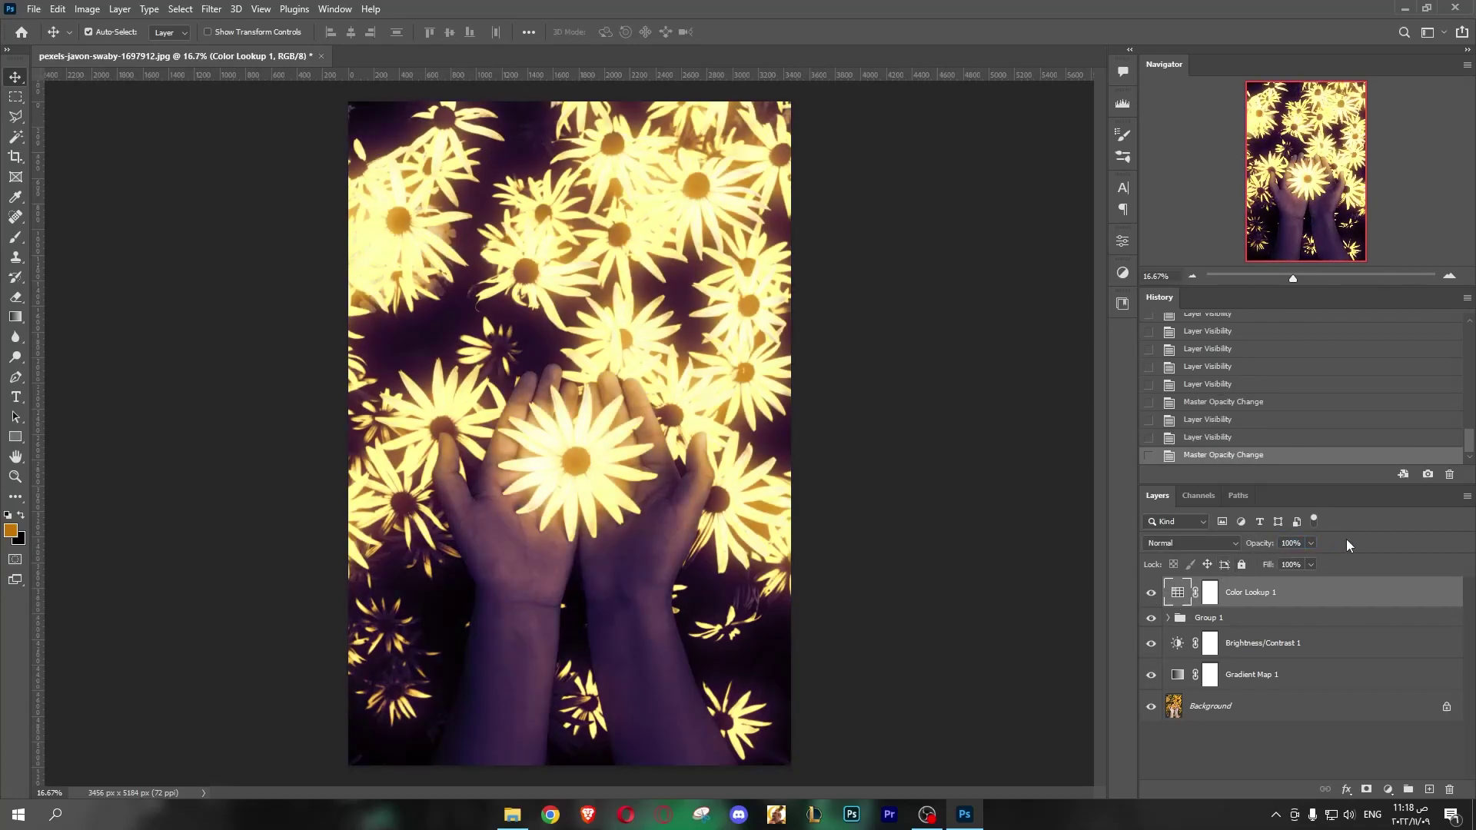
double_click(1291, 543)
type("60")
key("Return")
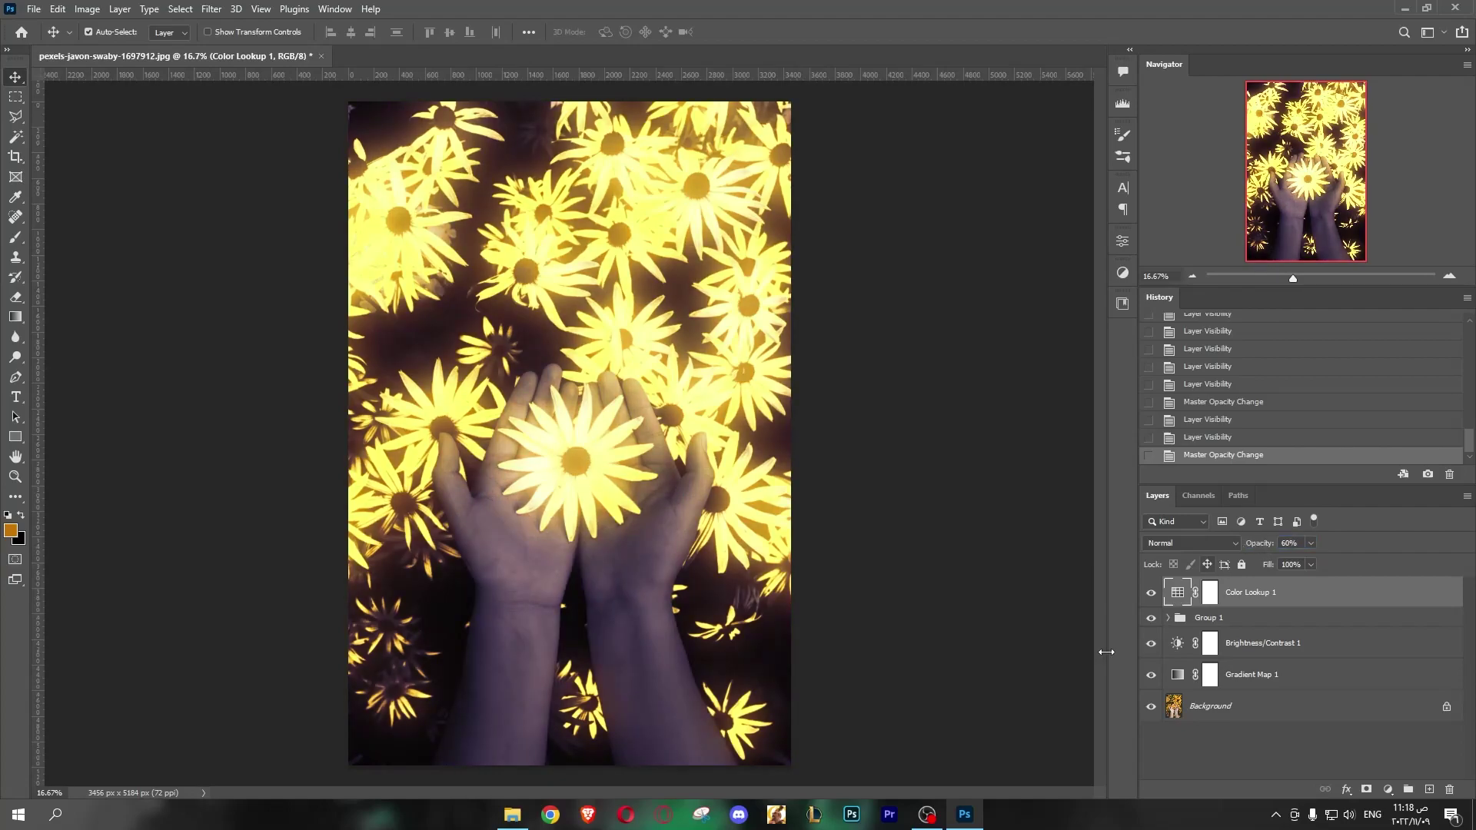